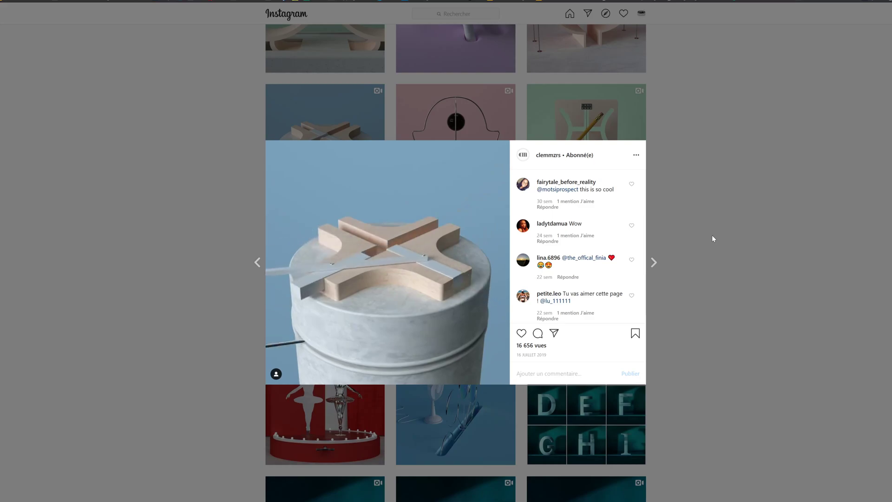
click(712, 235)
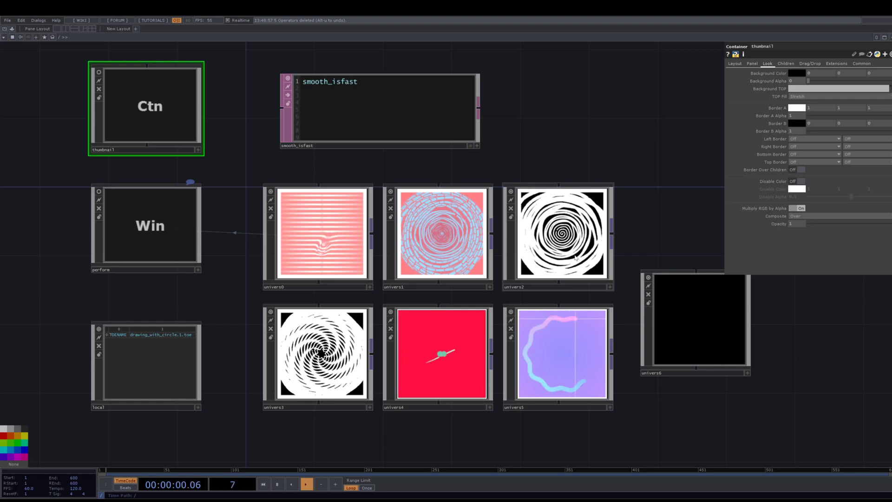
- Look over the existing univers containers and enter the network of the empty univers6 container
scroll(320, 356, up, 5)
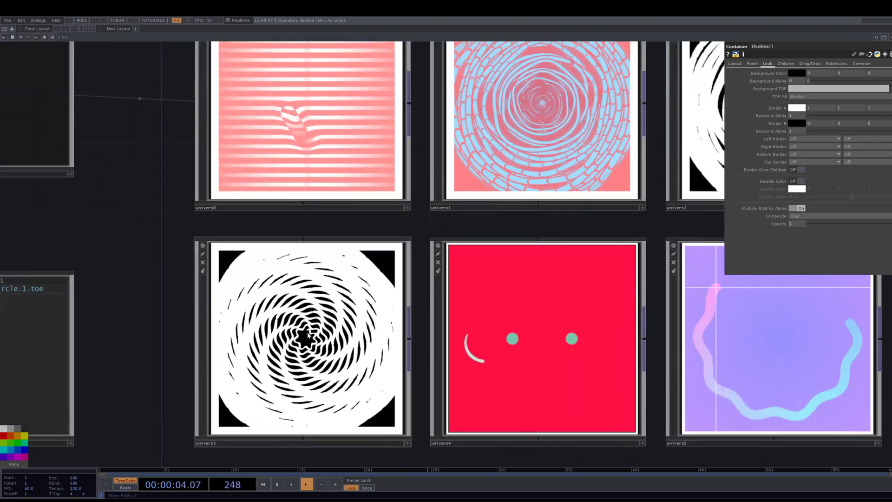
scroll(340, 266, down, 3)
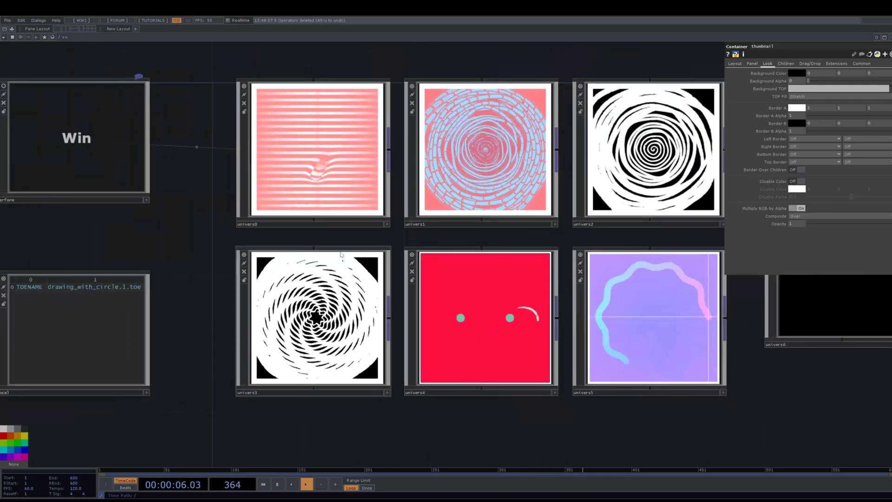
drag(521, 243, 302, 224)
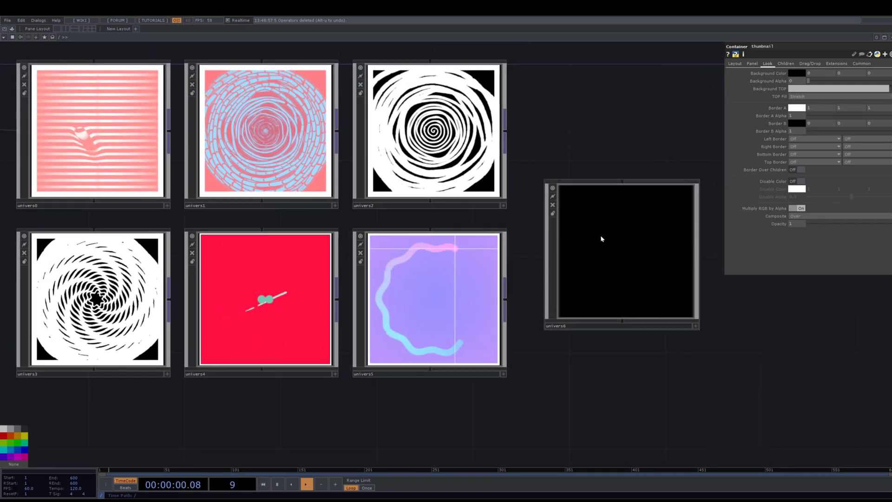
key(i)
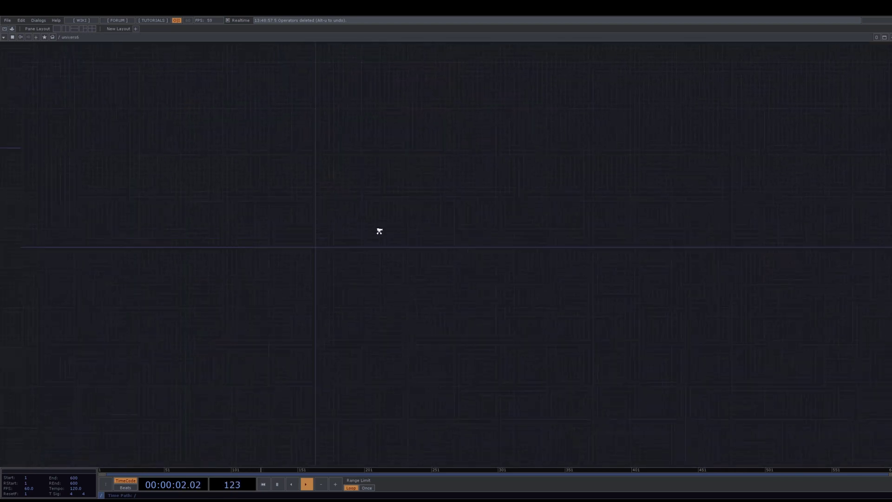
drag(477, 241, 397, 261)
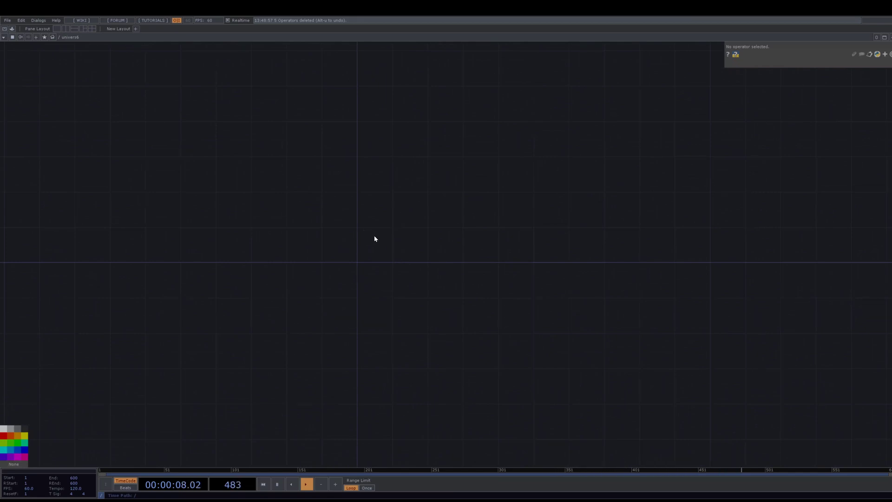
drag(389, 252, 402, 285)
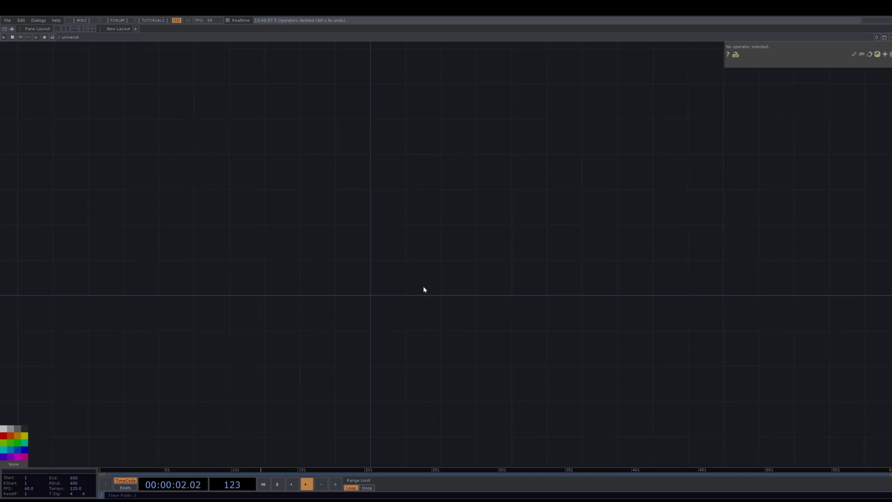
- Add an LFO CHOP near the network origin and name its channel sinX
click(415, 358)
click(351, 278)
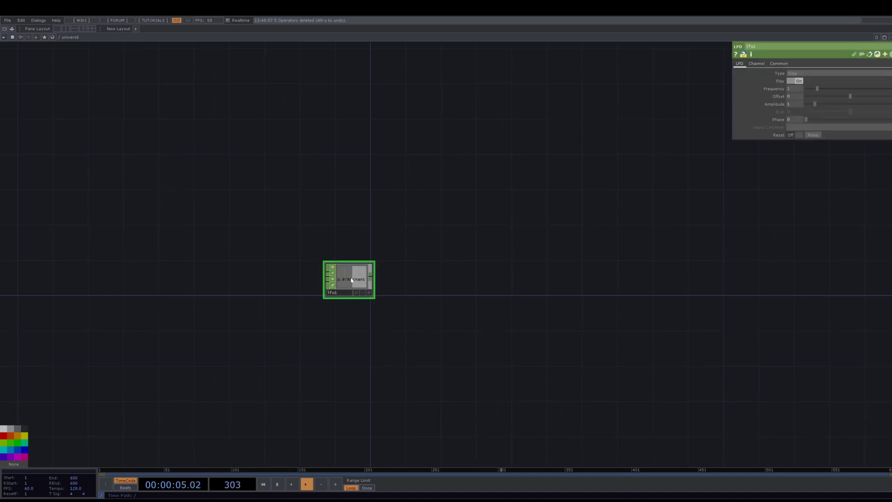
click(757, 64)
text(sinX)
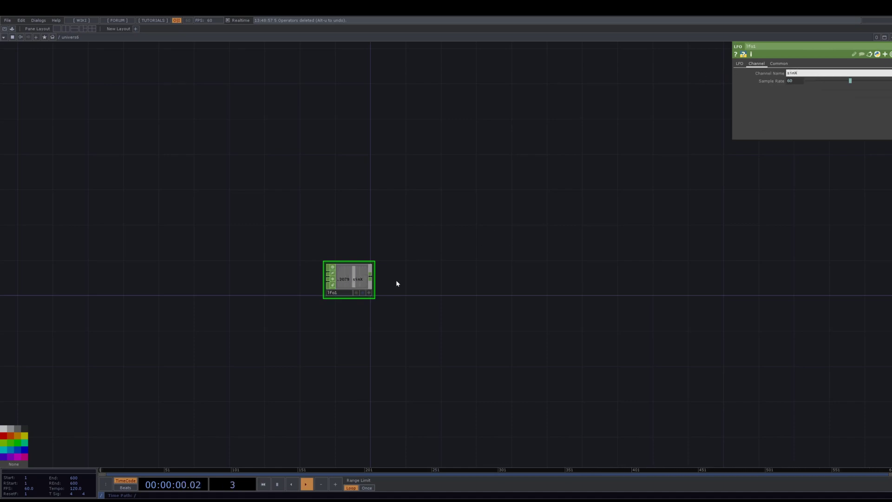
- Duplicate the sinX LFO directly below it, with channel name cosY and phase 0.25
key(ctrl+c)
key(ctrl+v)
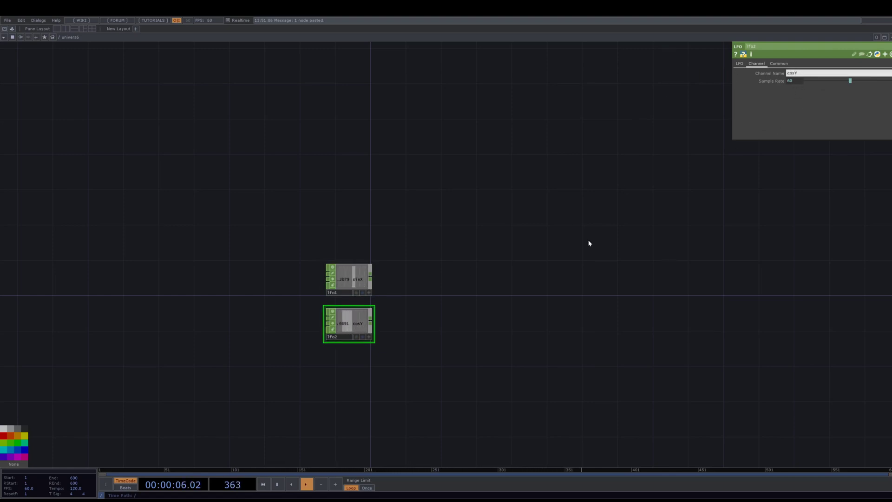
right_drag(452, 389, 418, 339)
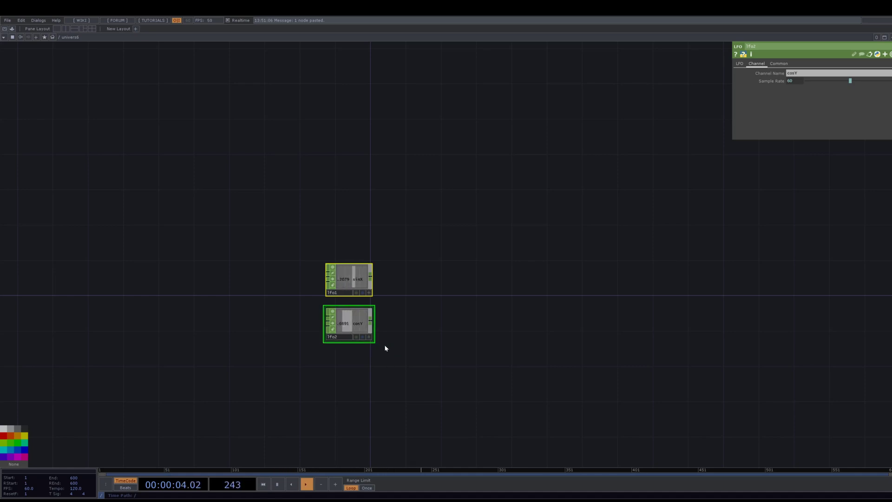
click(742, 65)
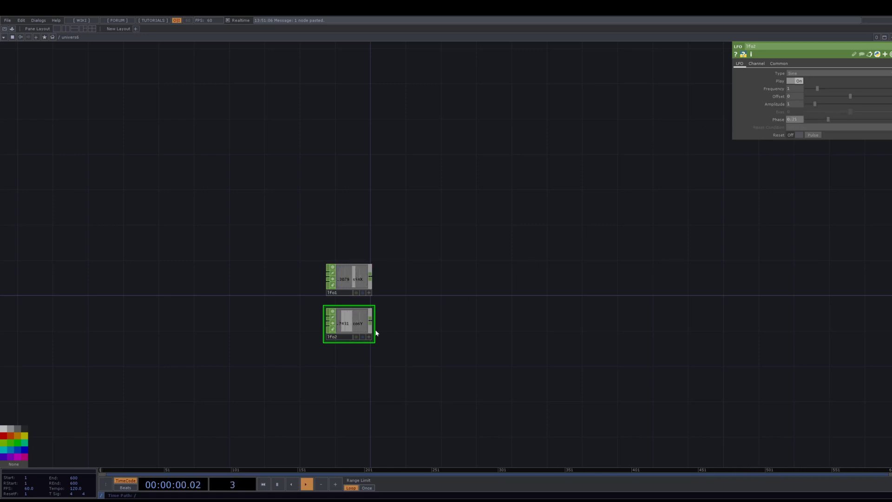
- Add a Keyboard In CHOP for key 1 beside the LFOs and link its k1 channel to both LFOs' Reset parameter
scroll(329, 293, up, 3)
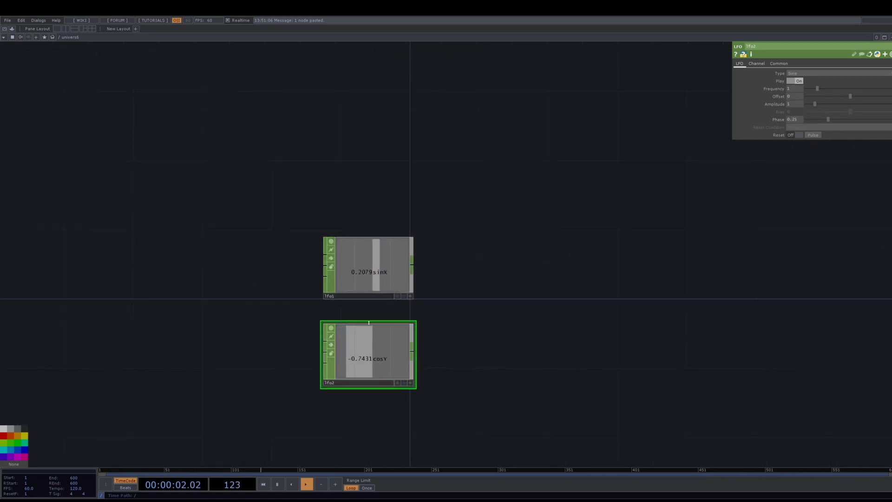
click(239, 296)
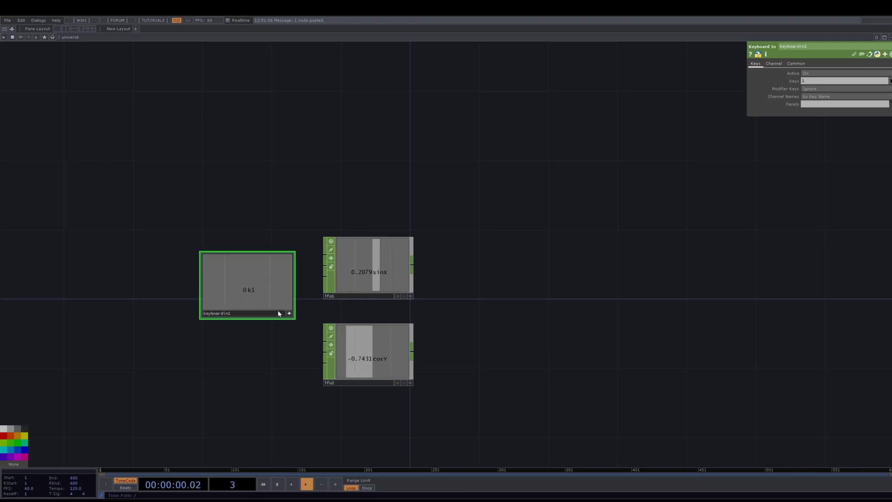
drag(483, 247, 320, 394)
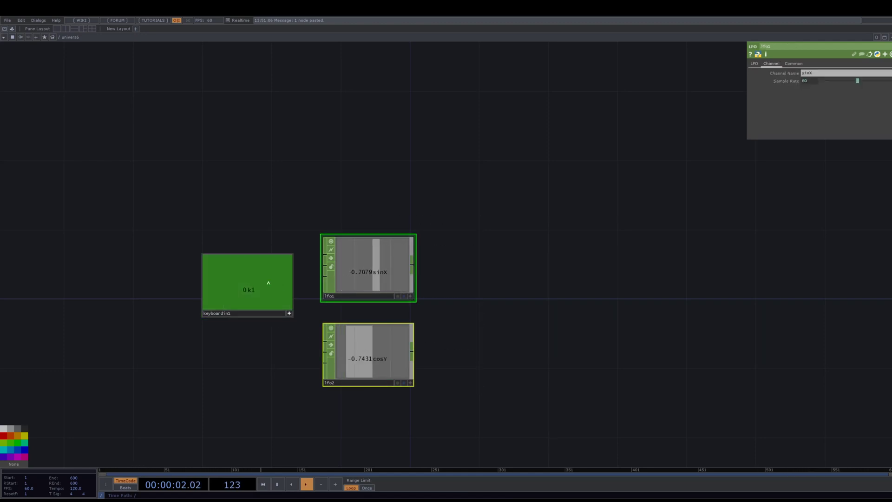
click(754, 64)
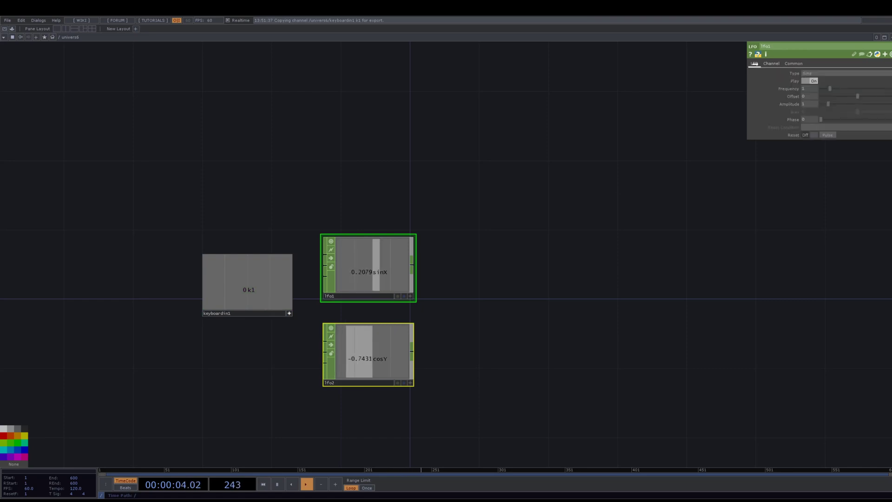
drag(815, 119, 806, 136)
- Test the keyboard-driven reset and compare the starting values of the sinX and cosY LFOs
key(1)
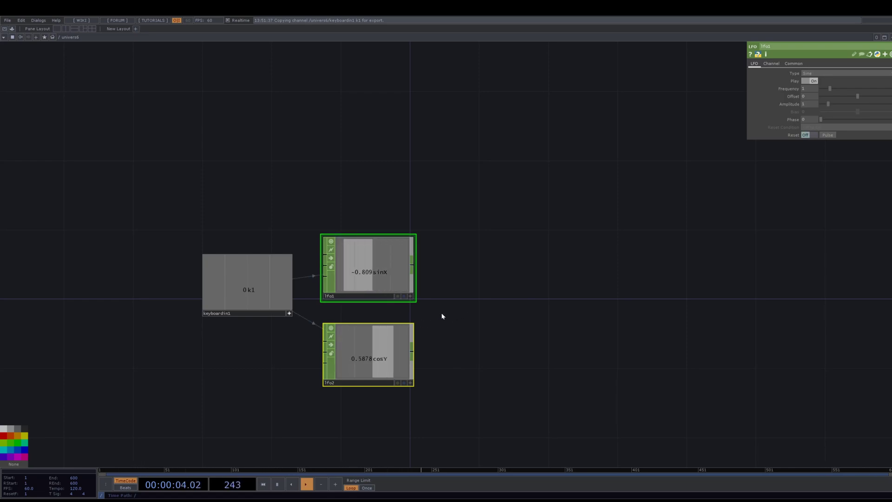
key(k)
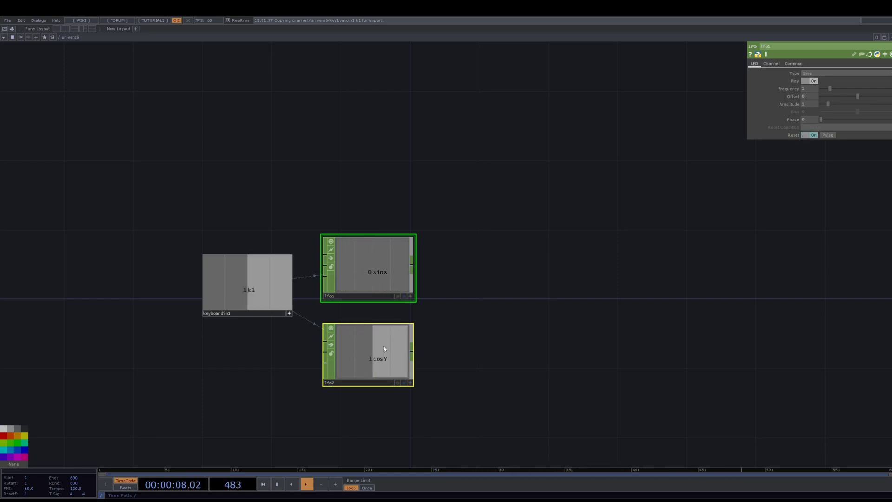
click(385, 359)
click(387, 271)
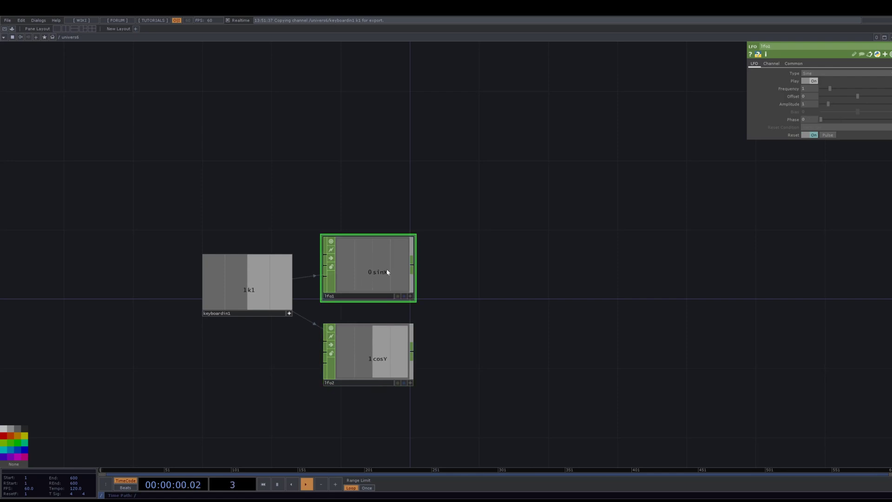
click(386, 369)
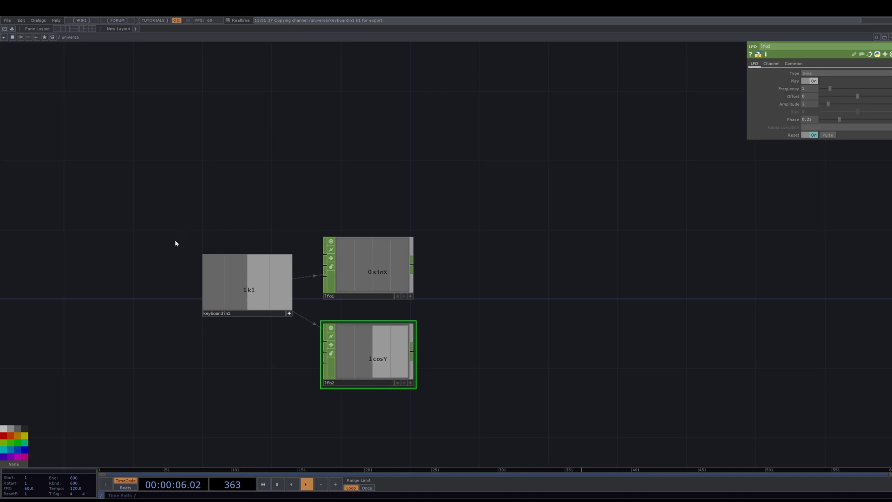
click(363, 270)
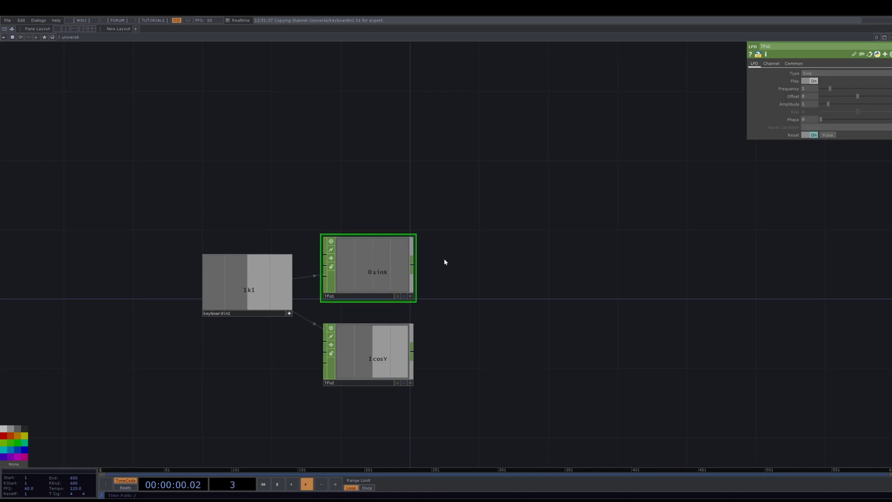
- Add a Math CHOP after the sinX LFO and connect the cosY LFO to it as well
click(411, 268)
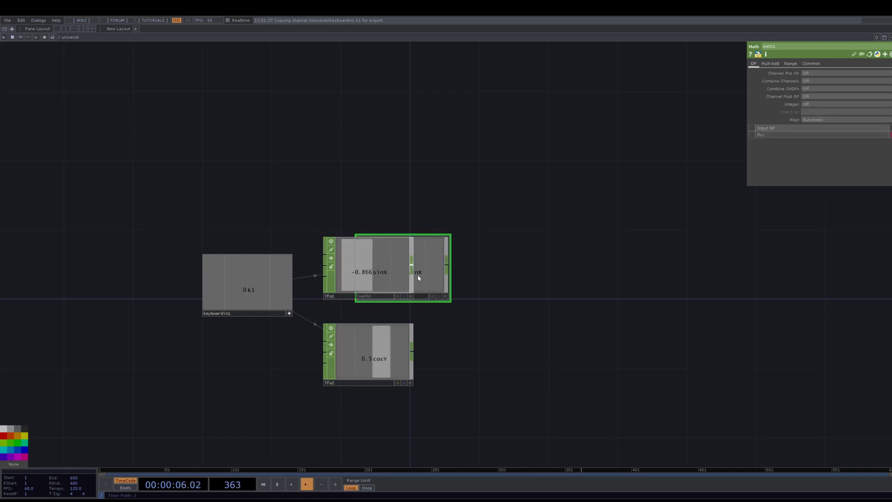
drag(418, 277, 522, 294)
drag(412, 352, 462, 285)
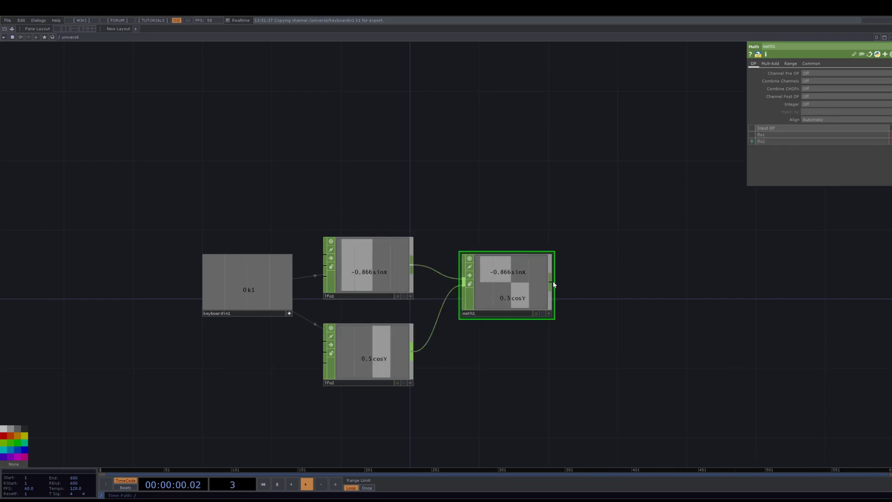
- Add a Null CHOP after the Math operator and rename it null_coord
click(553, 284)
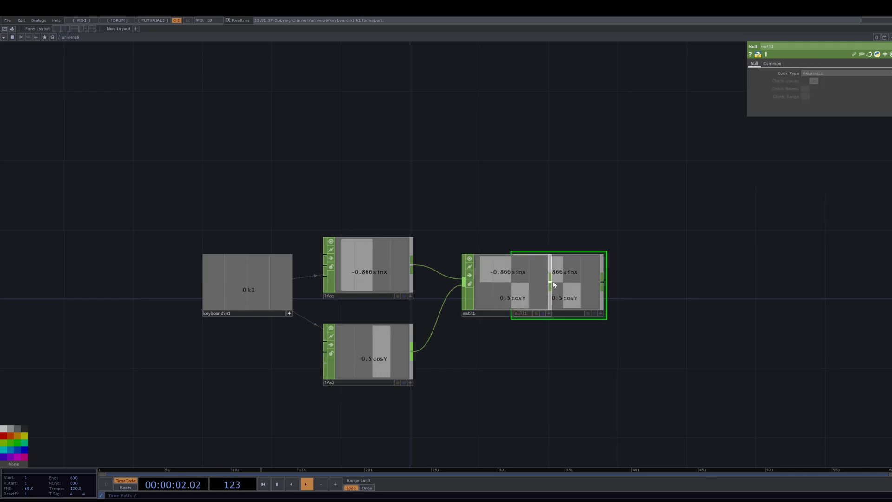
drag(550, 285, 651, 309)
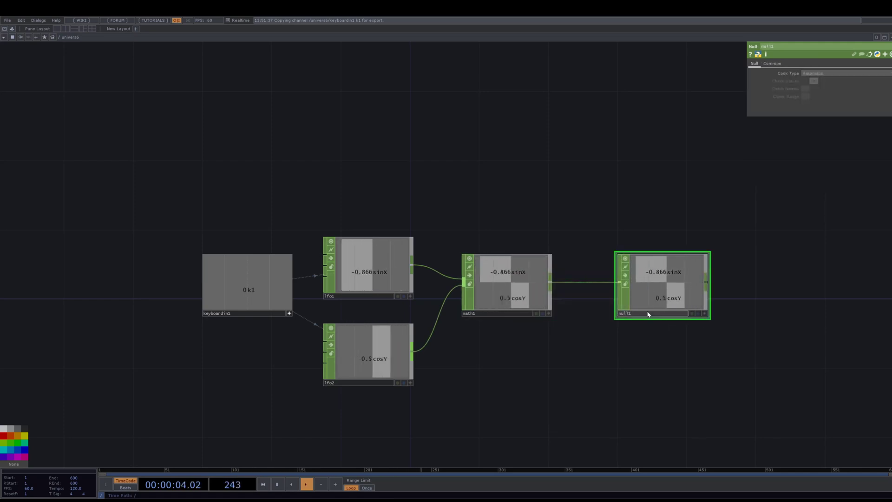
click(648, 313)
text(null_coord)
key(Return)
- Add a Circle TOP in the free space below the null_coord operator
drag(607, 345, 556, 265)
drag(515, 306, 472, 299)
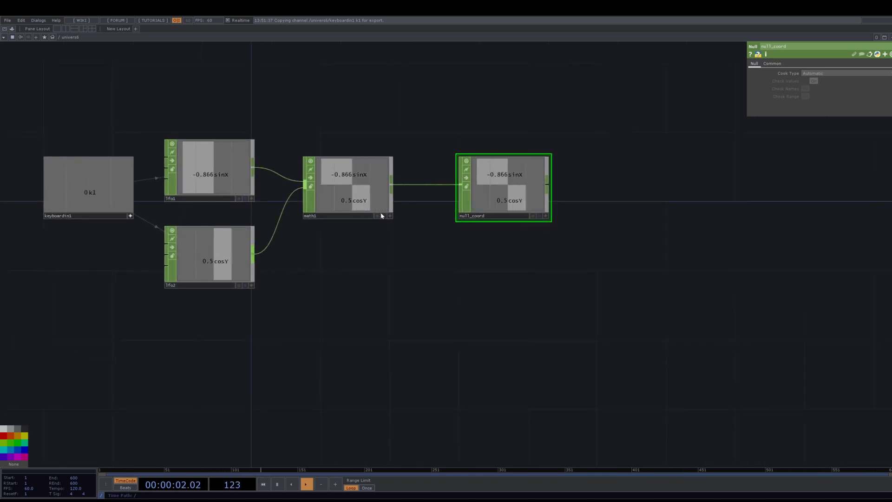
key(ctrl+v)
drag(380, 213, 407, 282)
click(442, 322)
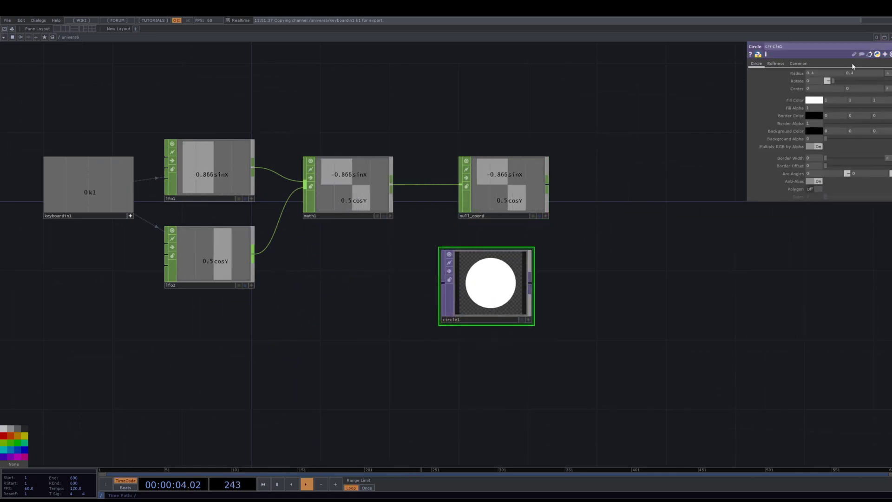
- Set the Circle TOP's resolution to 1280 by 1280
click(797, 63)
text(1280)
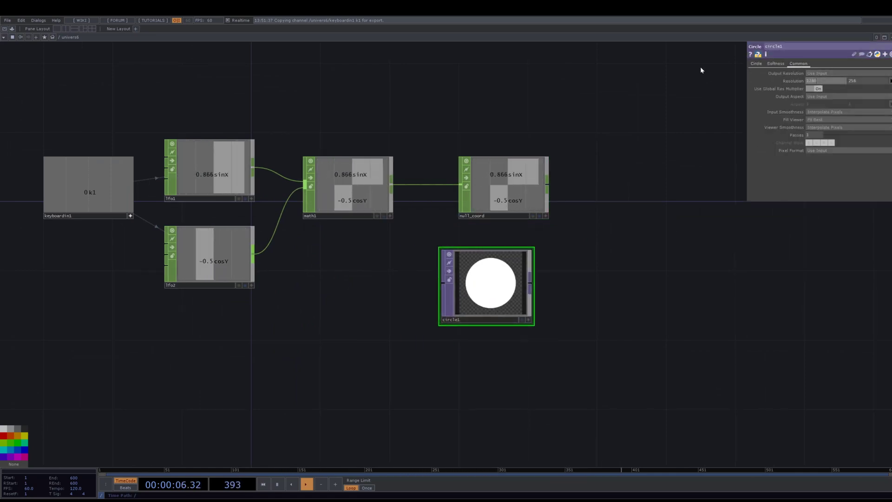
key(Tab)
text(72)
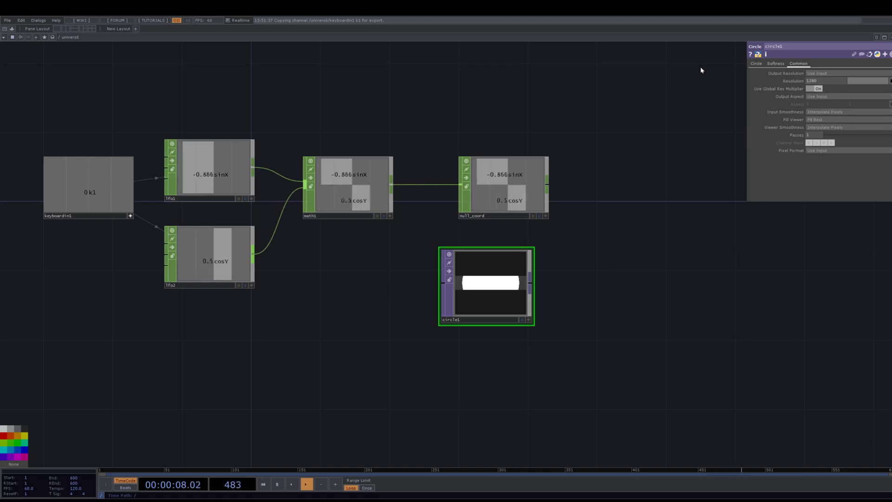
text(1280)
key(Return)
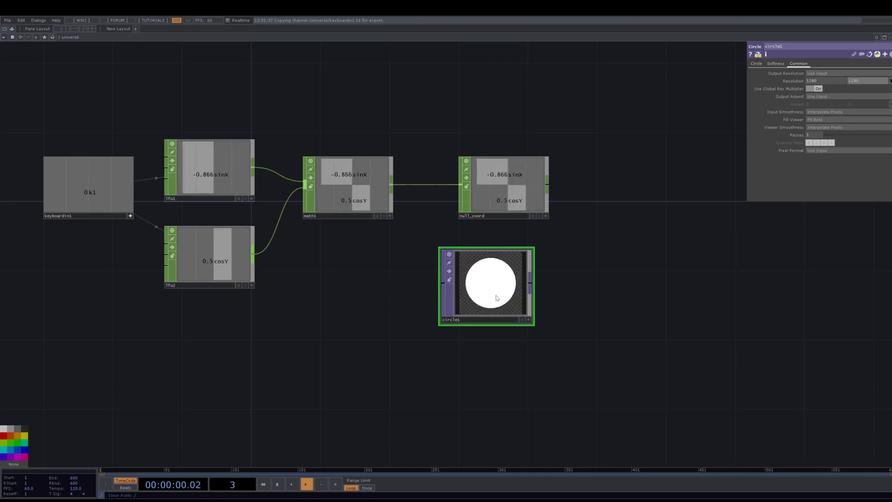
- Add a Transform TOP after the circle and line both operators up below the Math and null_coord operators
drag(496, 295, 466, 304)
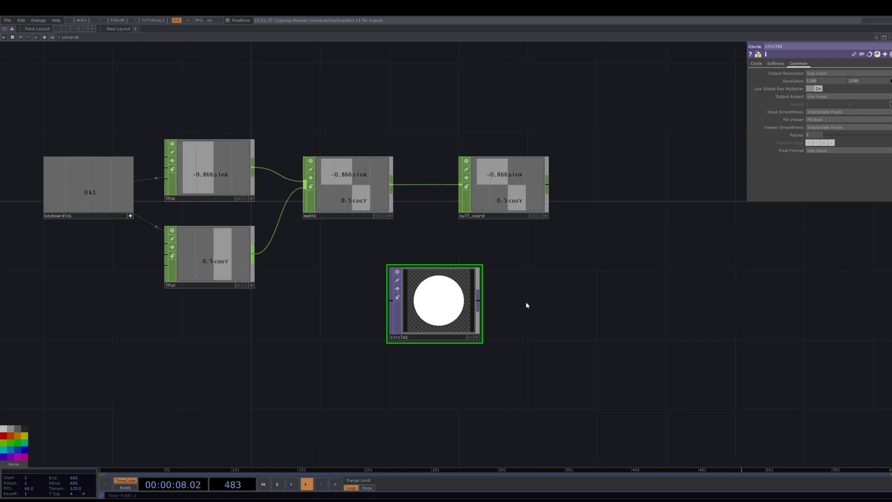
click(537, 309)
drag(460, 305, 390, 304)
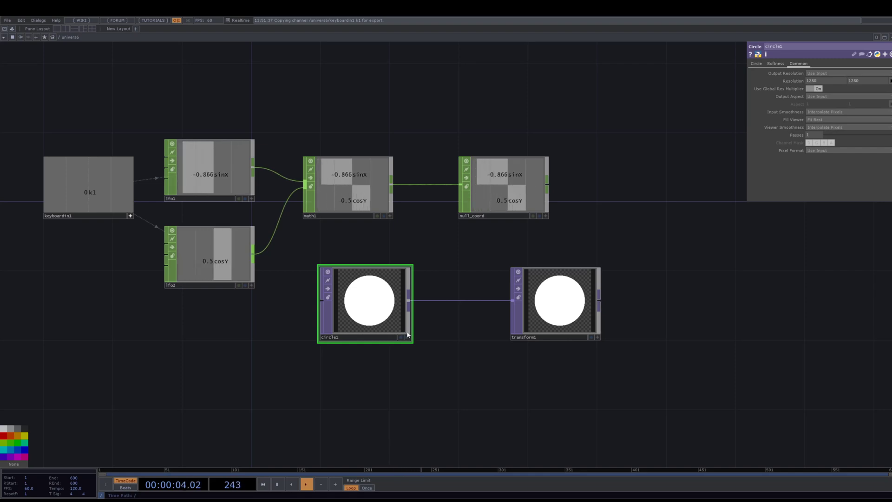
drag(557, 318, 505, 318)
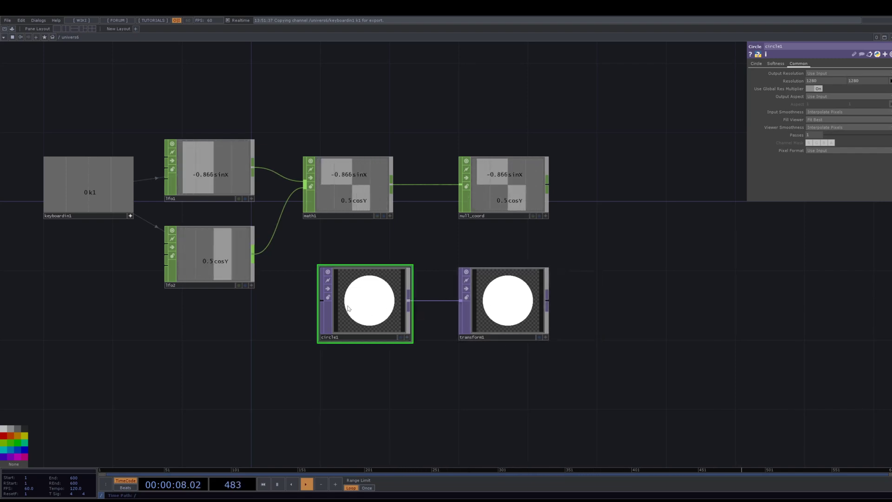
drag(350, 312, 378, 310)
- Link null_coord's sinX channel to the Transform TOP's X translate and its cosY channel to the Y translate
click(507, 311)
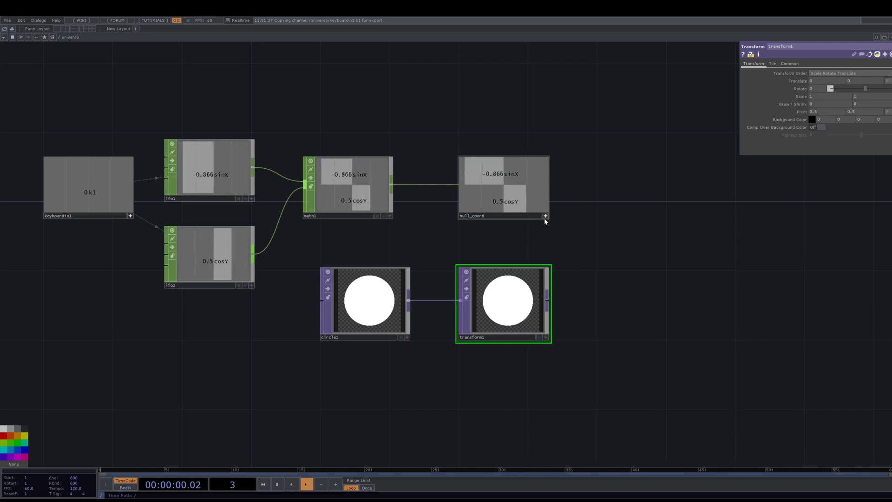
drag(513, 175, 820, 74)
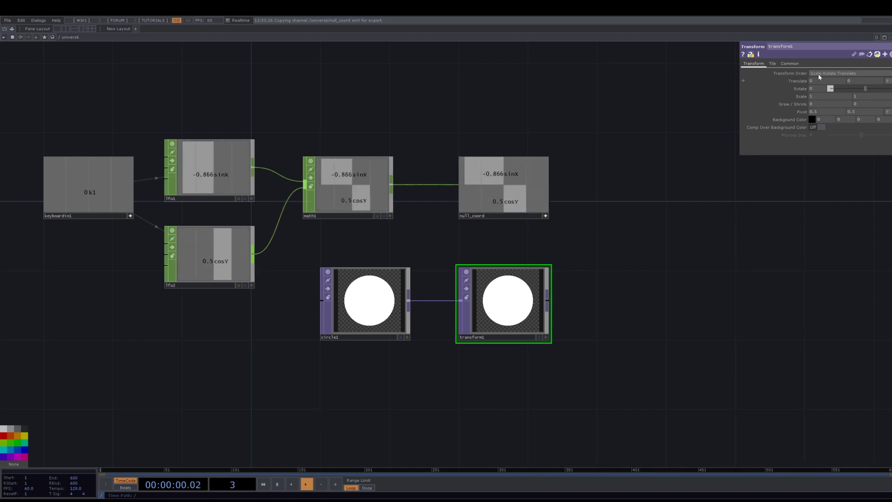
drag(819, 76, 817, 80)
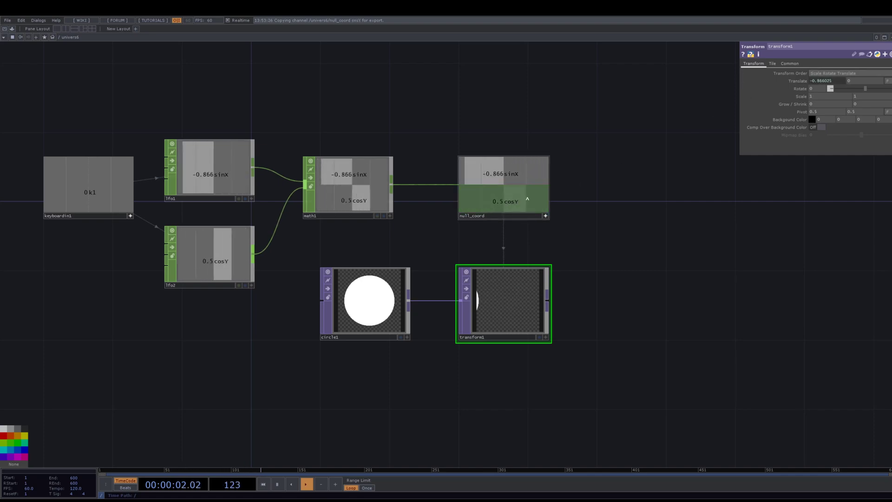
drag(859, 81, 859, 79)
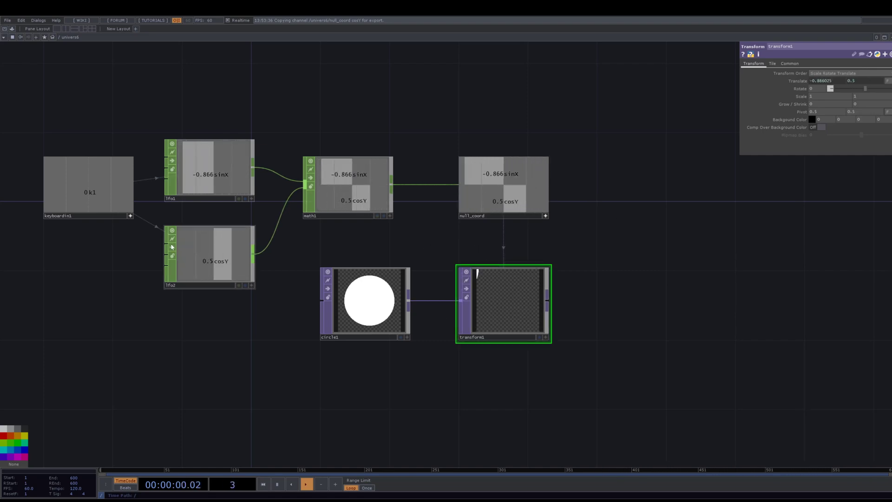
- Add a Constant CHOP in the free space above the LFOs and rename it var
drag(212, 322, 200, 176)
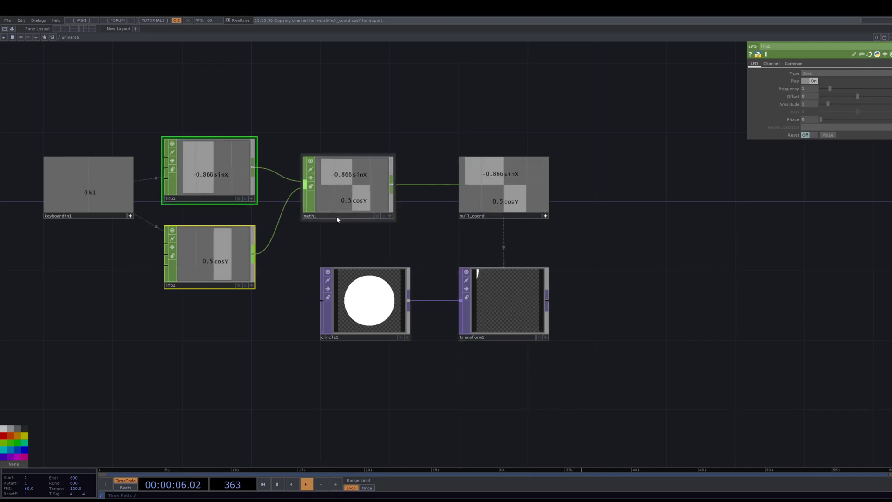
drag(386, 250, 462, 282)
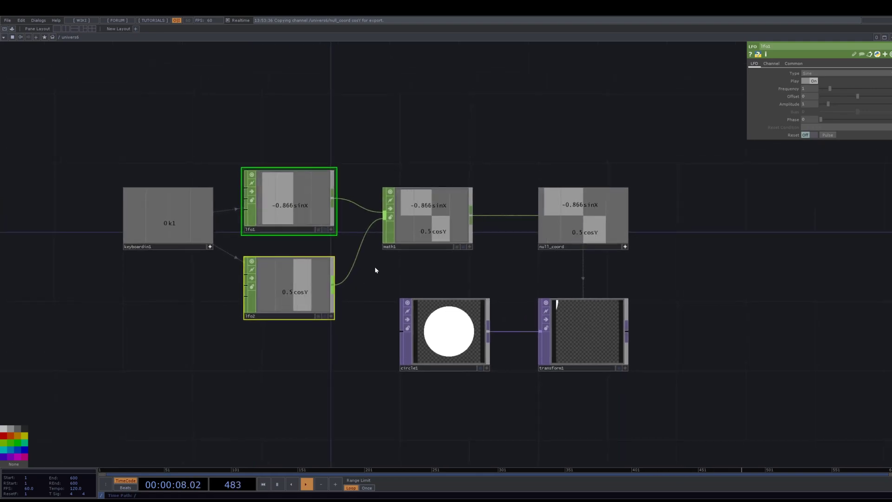
drag(349, 197, 397, 243)
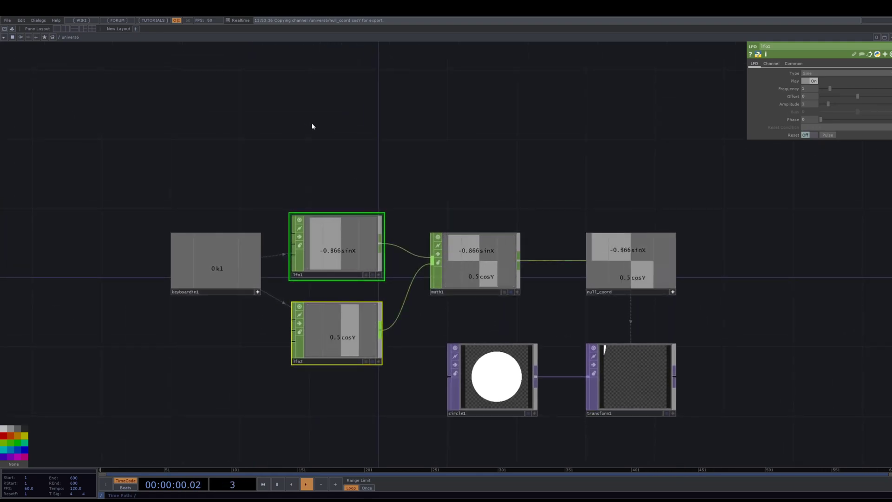
click(311, 126)
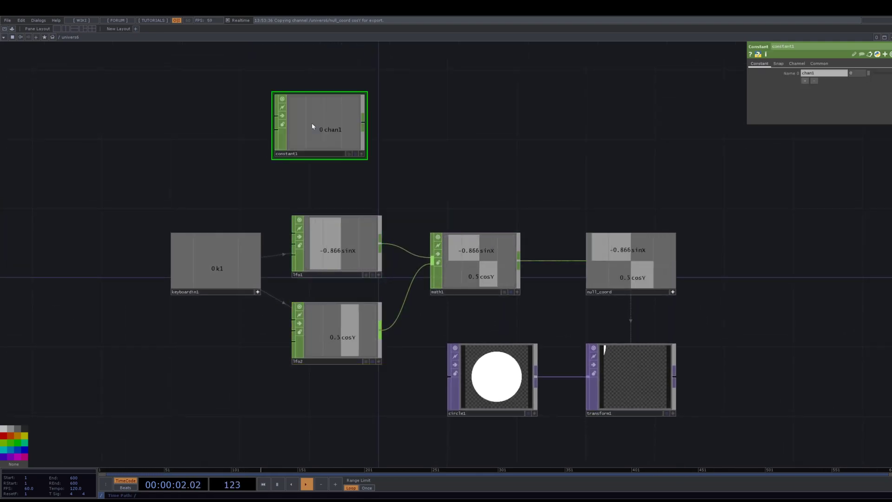
drag(312, 124, 207, 108)
click(211, 137)
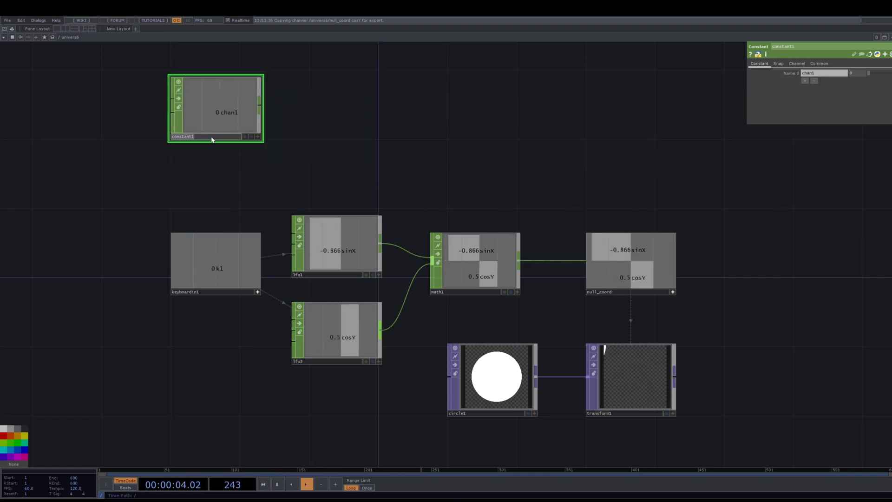
text(var)
key(Return)
- Attach a Null CHOP to var, rename it var_s and line it up beside var
key(ctrl+n)
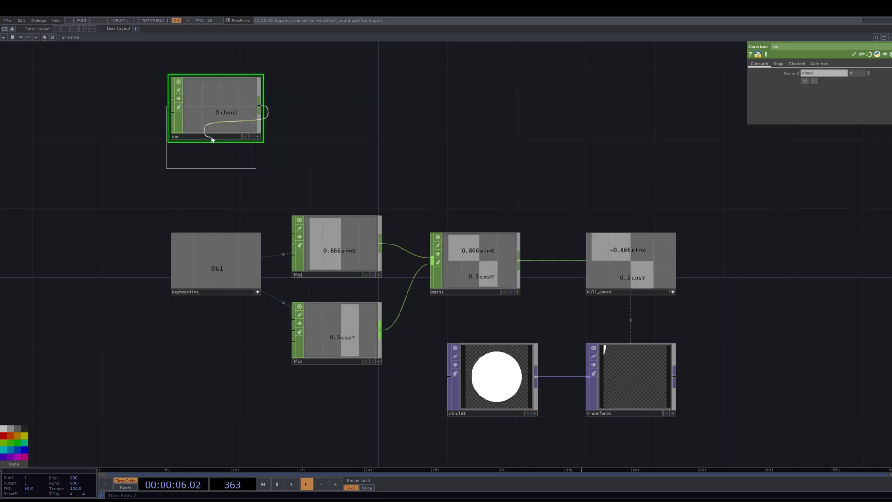
click(371, 124)
click(356, 154)
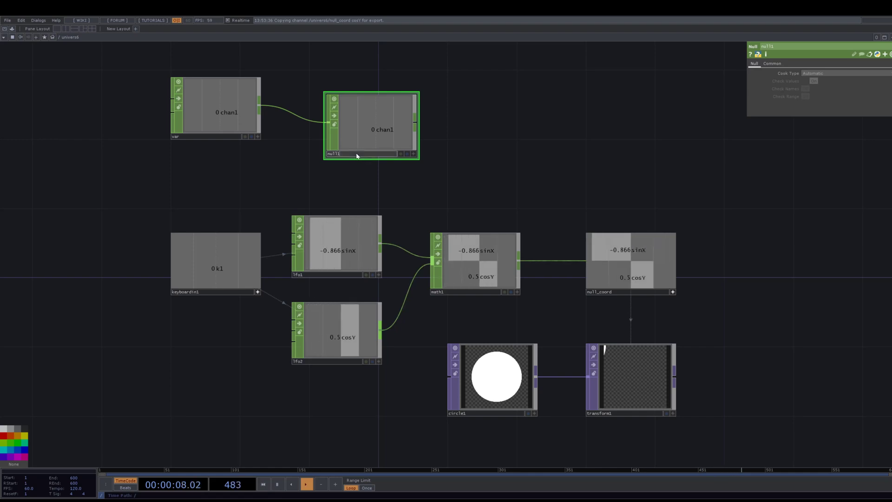
text(var_s)
key(Return)
drag(372, 133, 372, 98)
click(214, 113)
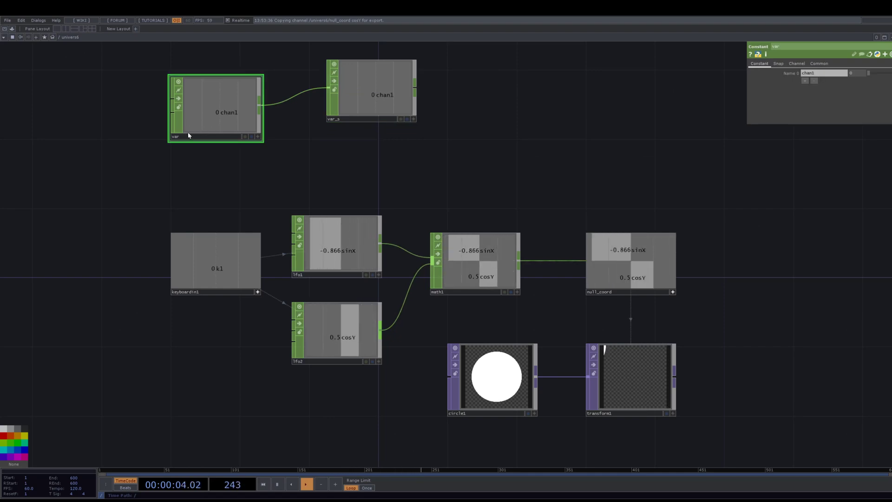
drag(379, 105, 379, 123)
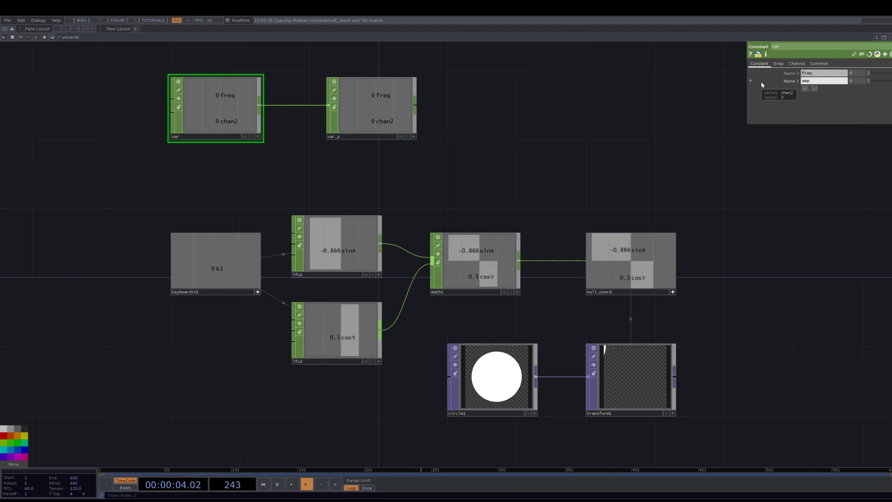
- Complete var's channel list with channels named freq, amp and shape_scale
click(805, 89)
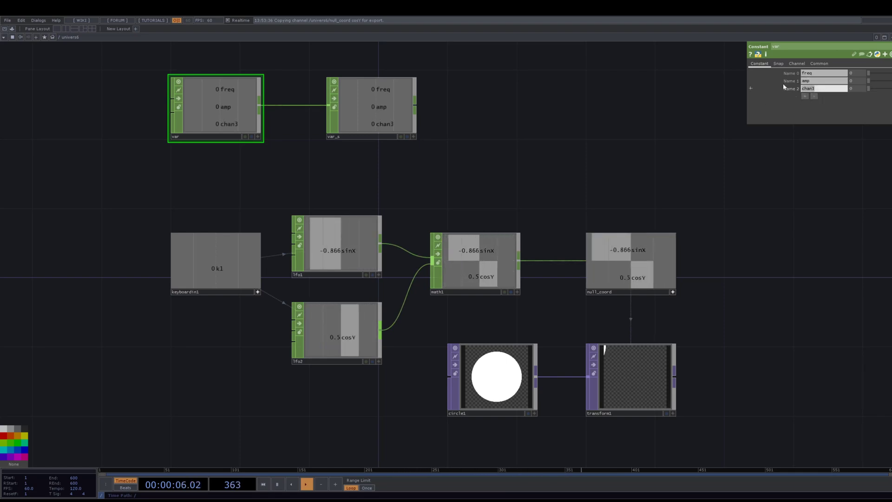
text(shape_scale)
key(Return)
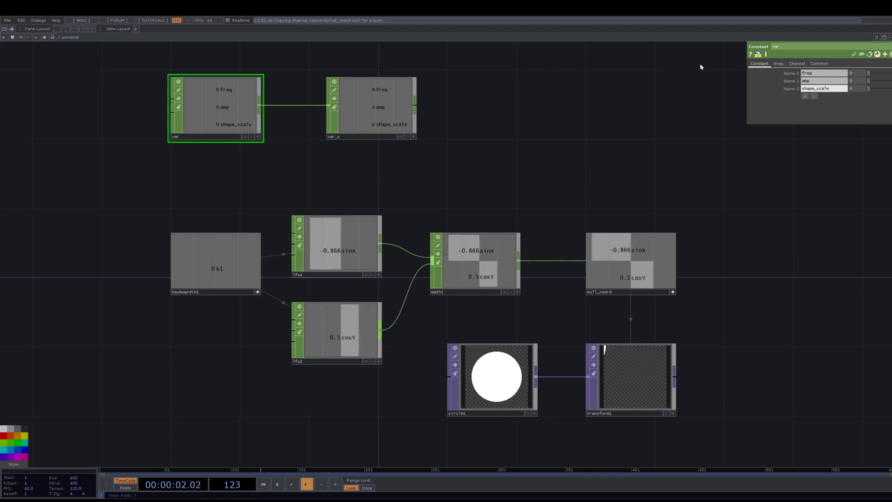
- Set the freq, amp and shape_scale values of the var Constant CHOP to 1
click(487, 393)
click(620, 394)
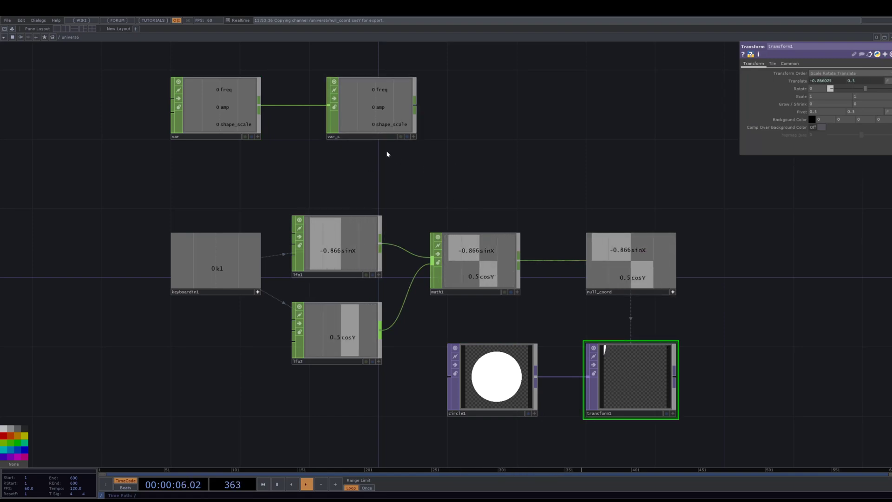
click(242, 107)
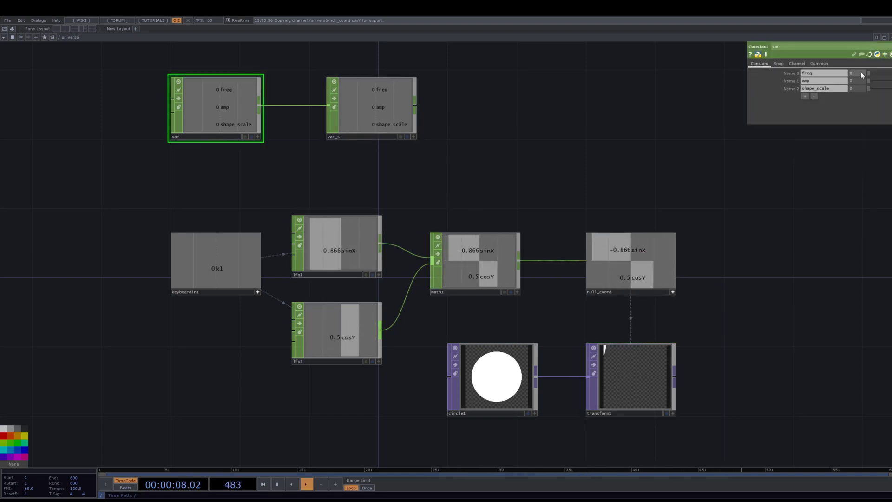
click(852, 89)
text(1)
drag(452, 168, 445, 169)
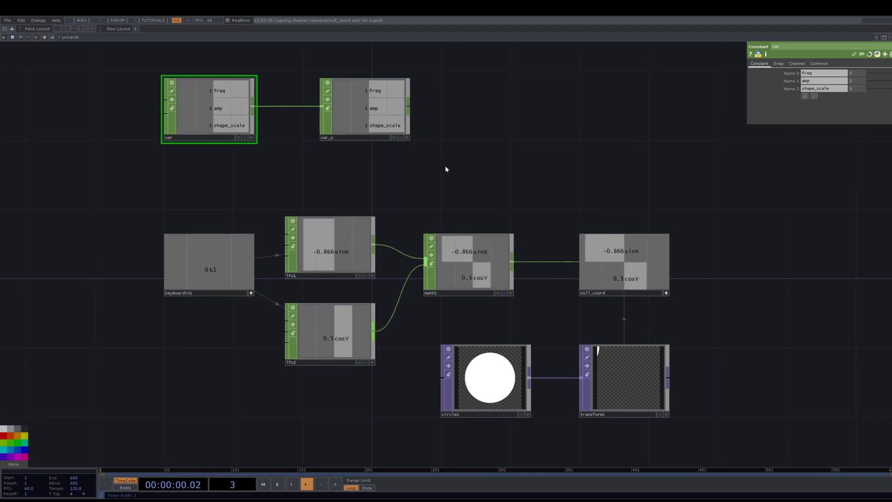
- Activate var_s's viewer and link its shape_scale channel to the Transform TOP's X and Y scale
click(407, 138)
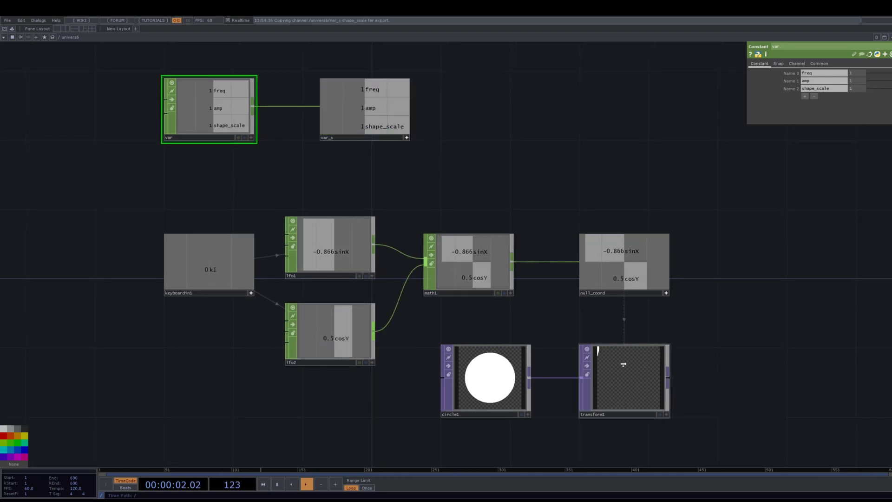
click(623, 381)
drag(809, 96, 803, 96)
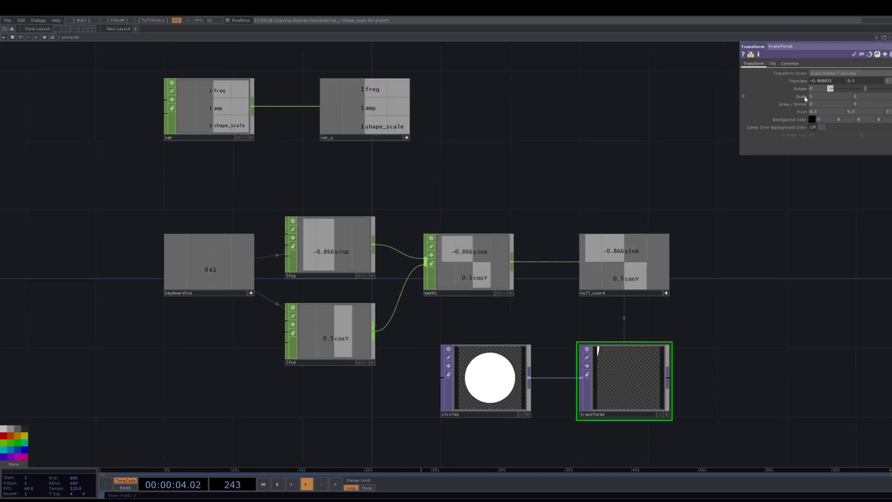
- Colour the circle1 operator's node red in the network
click(492, 379)
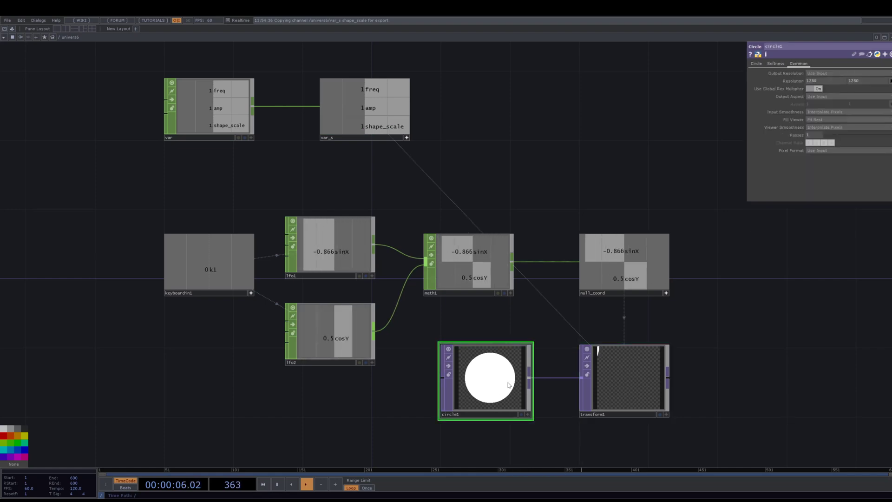
click(3, 435)
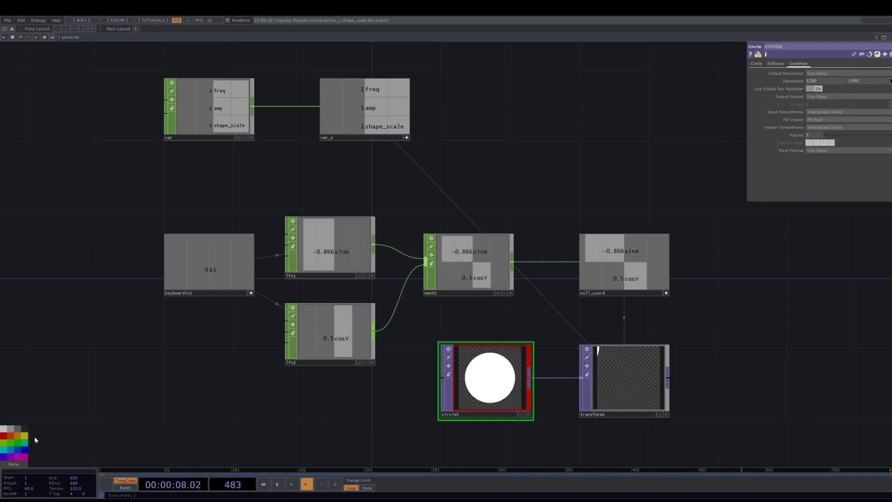
drag(277, 423, 246, 364)
drag(364, 160, 390, 209)
- Reduce the shape_scale value in var to 0.46 and select the Transform TOP to inspect its scale
click(223, 110)
drag(878, 88, 880, 88)
click(604, 402)
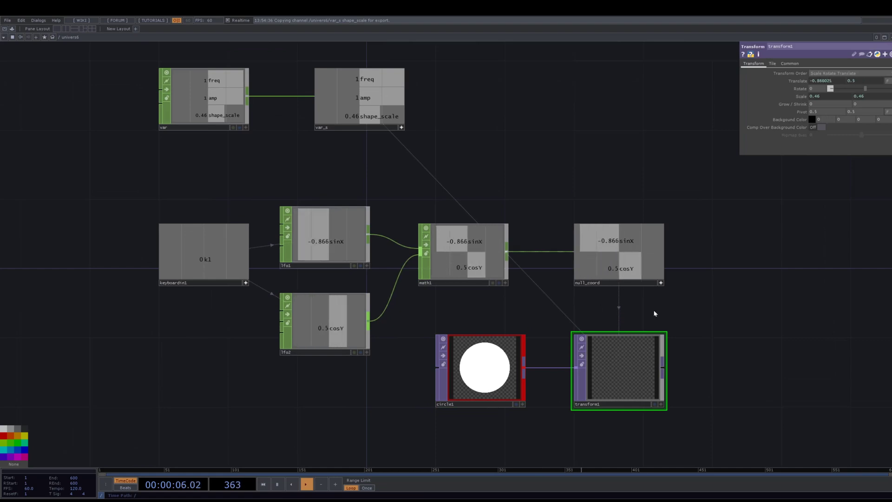
- Set the upper To Range value of the Math CHOP to 0.3 and inspect the Transform TOP
click(448, 257)
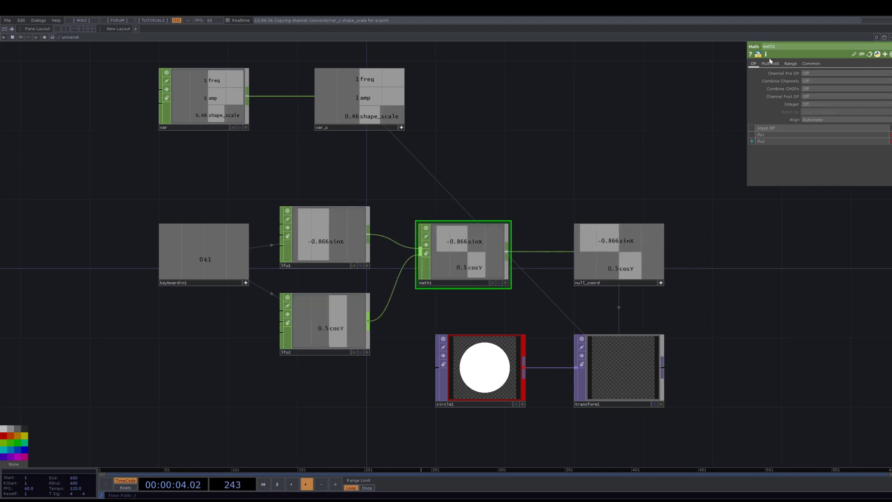
click(790, 64)
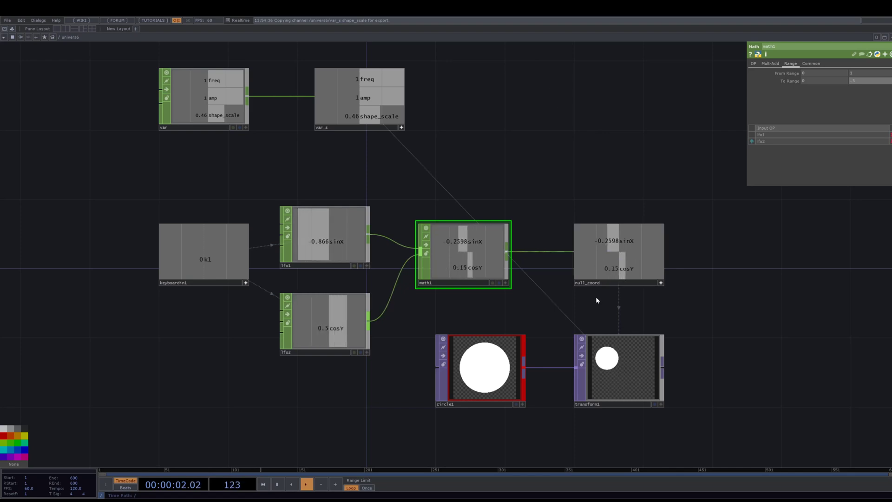
click(606, 355)
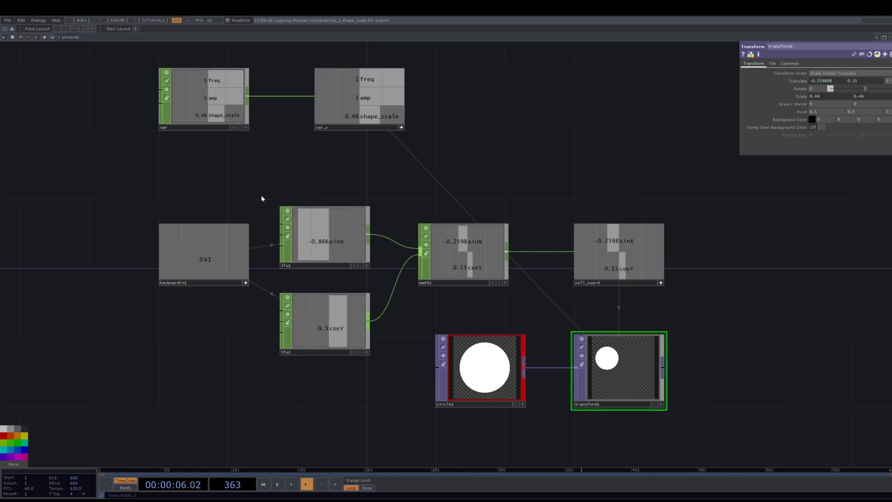
- Link var_s's freq and amp channels to the Frequency and Amplitude of both LFO CHOPs
mouse_move(374, 79)
mouse_down()
mouse_move(363, 157)
mouse_move(380, 79)
mouse_up()
drag(307, 205, 307, 204)
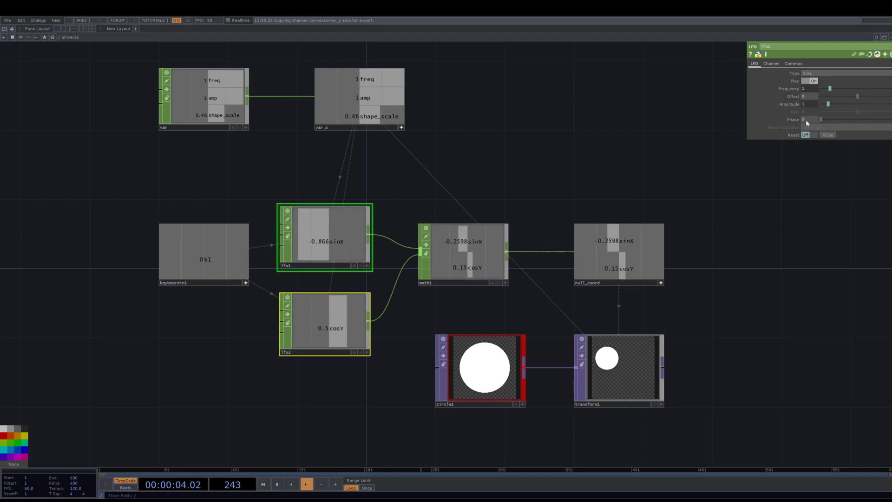
click(521, 393)
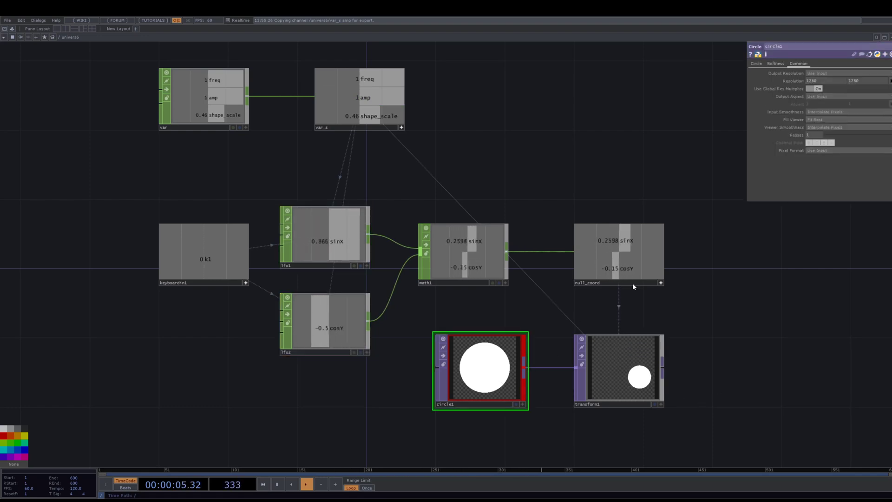
- Set the shape_scale value in the var Constant CHOP to 0.15
click(604, 381)
click(211, 110)
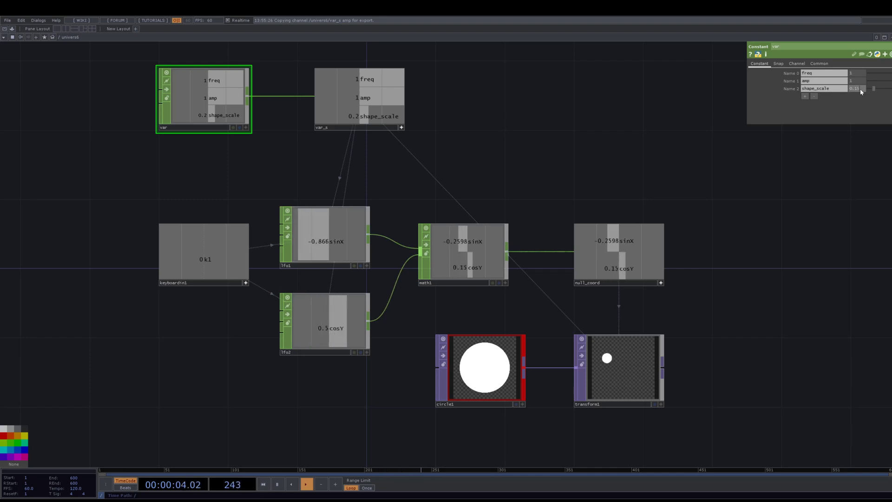
key(Return)
- Add a Feedback TOP fed by transform1's output, placed in the free space beside null_coord
drag(715, 368, 647, 365)
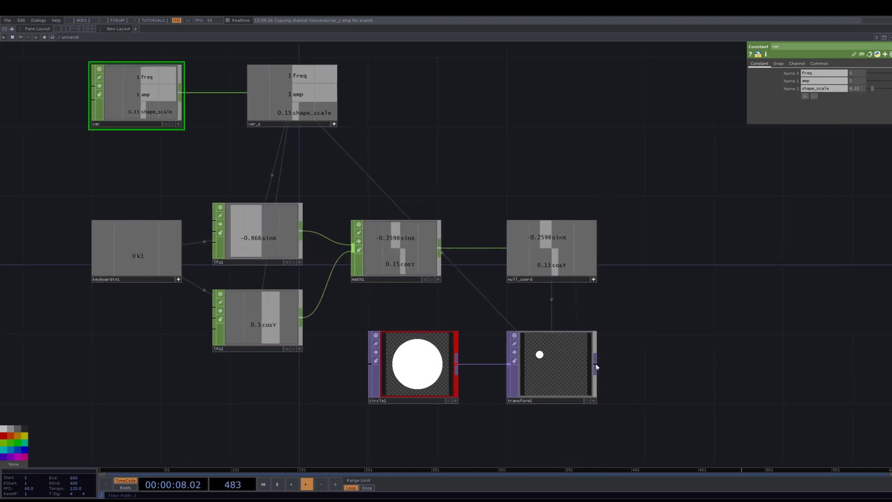
key(Return)
drag(596, 367, 683, 298)
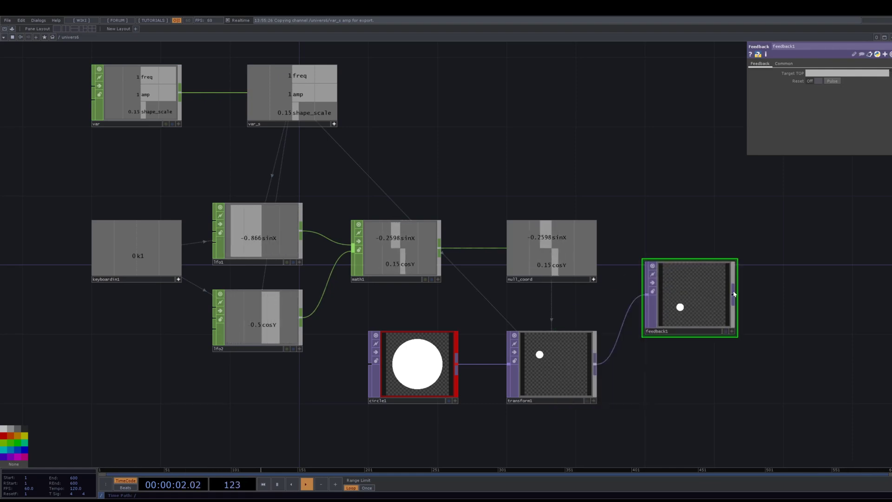
- Add a Level TOP after the Feedback TOP, in line with it
key(Return)
click(734, 293)
drag(745, 294, 815, 300)
drag(776, 399, 604, 351)
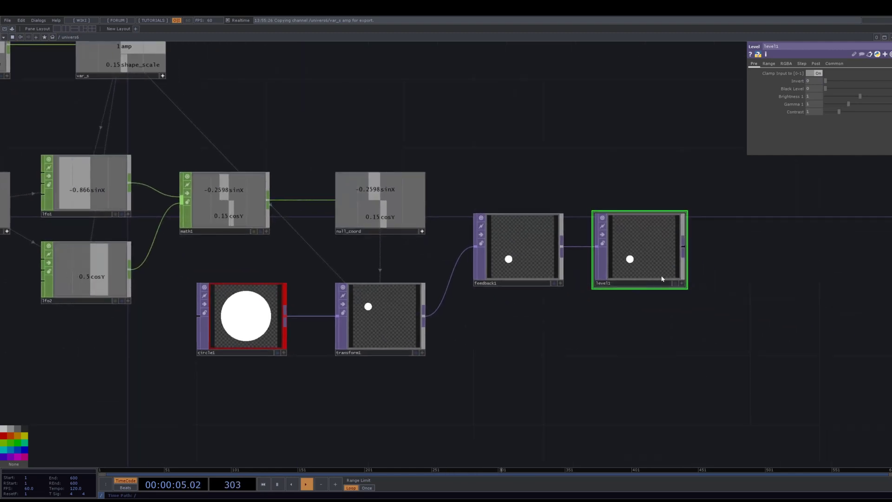
- Add an Over TOP combining level1 with transform1, and make it the Feedback TOP's target
key(Return)
click(687, 249)
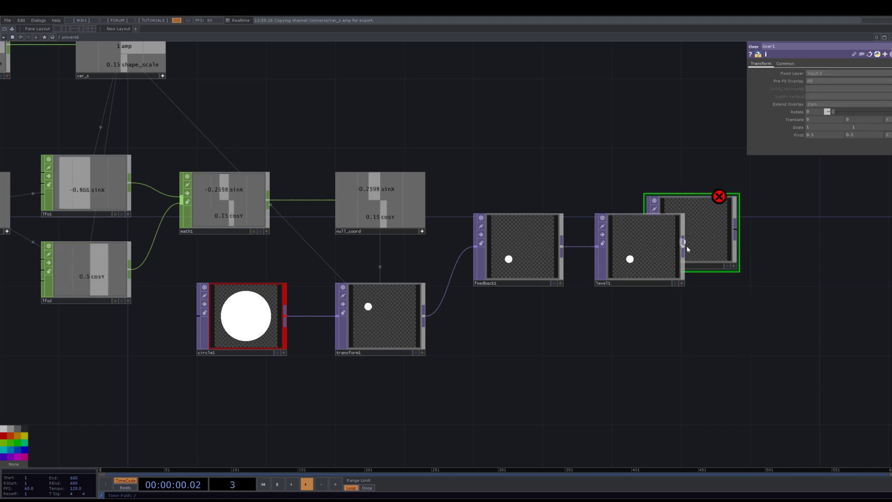
click(752, 359)
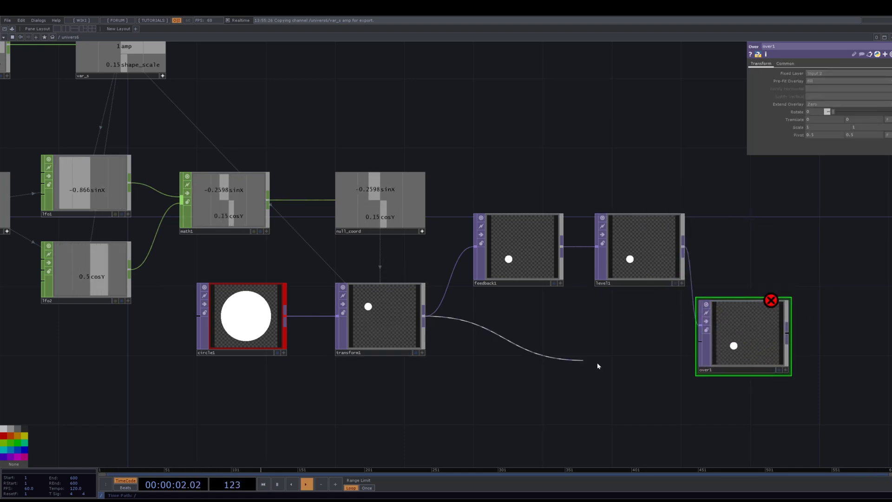
drag(690, 354, 515, 255)
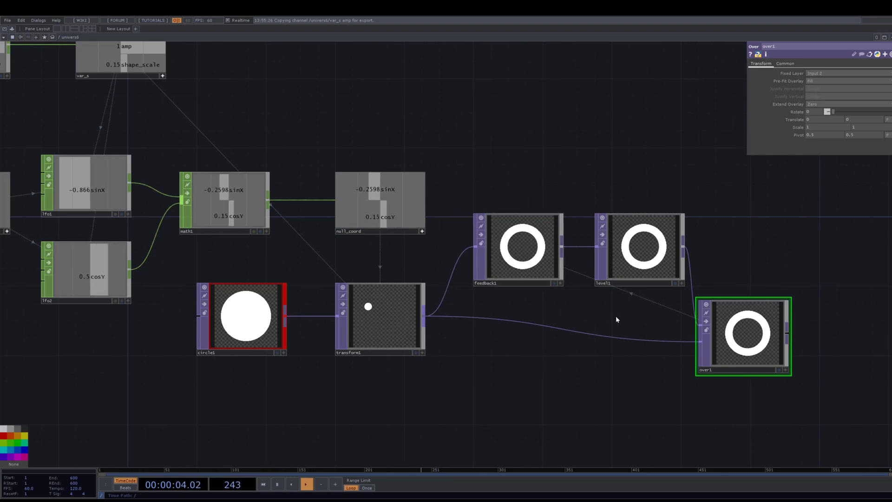
- Lower level1's post Opacity to about 0.946 so the feedback trail fades
drag(536, 304, 472, 299)
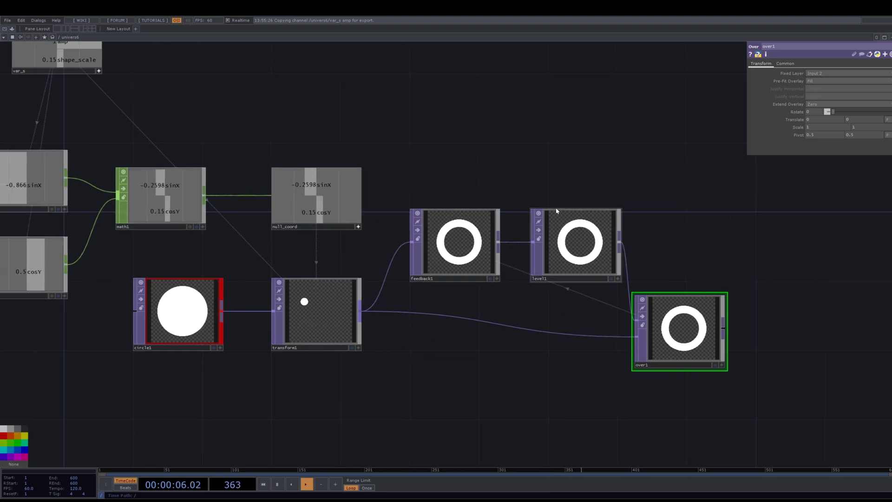
click(599, 260)
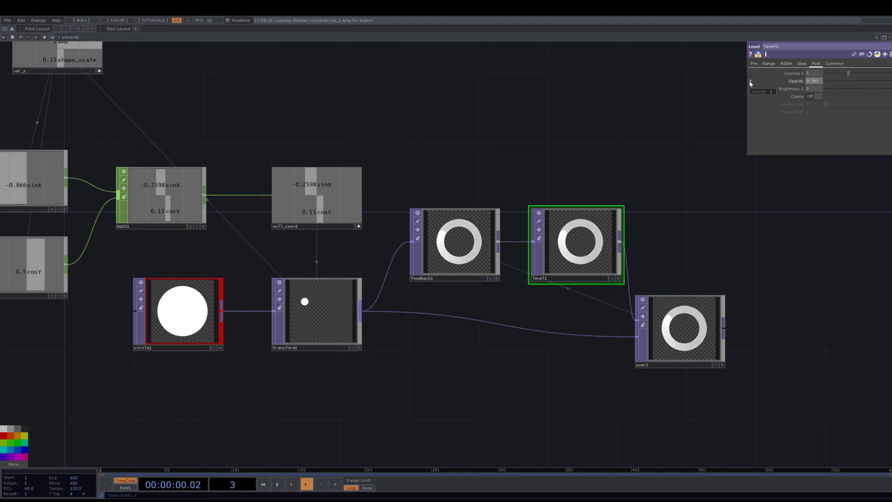
scroll(599, 260, up, 2)
scroll(660, 286, down, 2)
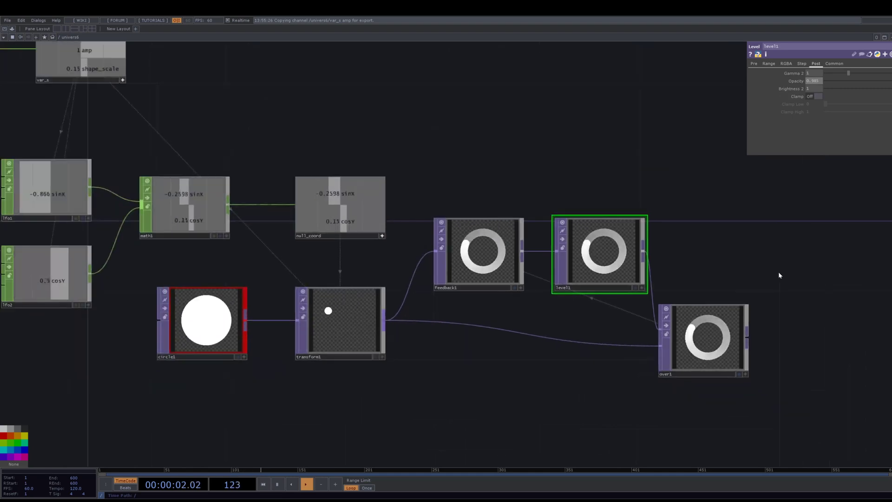
drag(778, 275, 611, 229)
scroll(457, 229, up, 3)
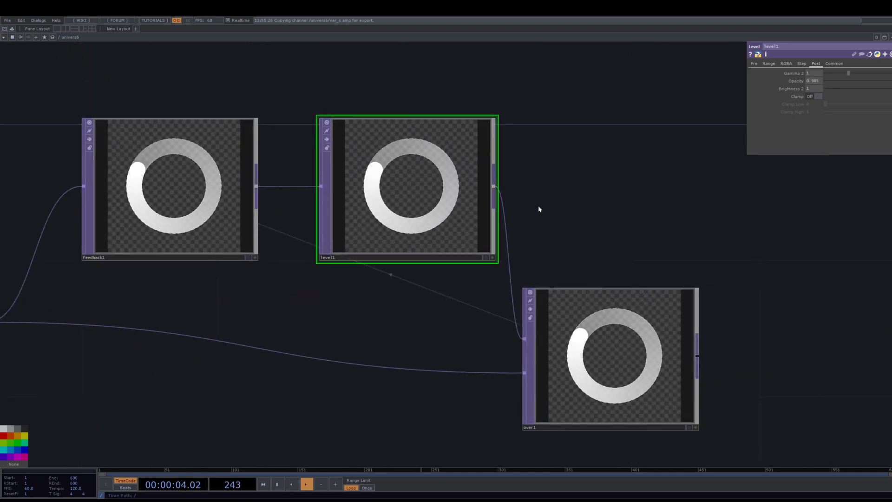
drag(537, 207, 685, 205)
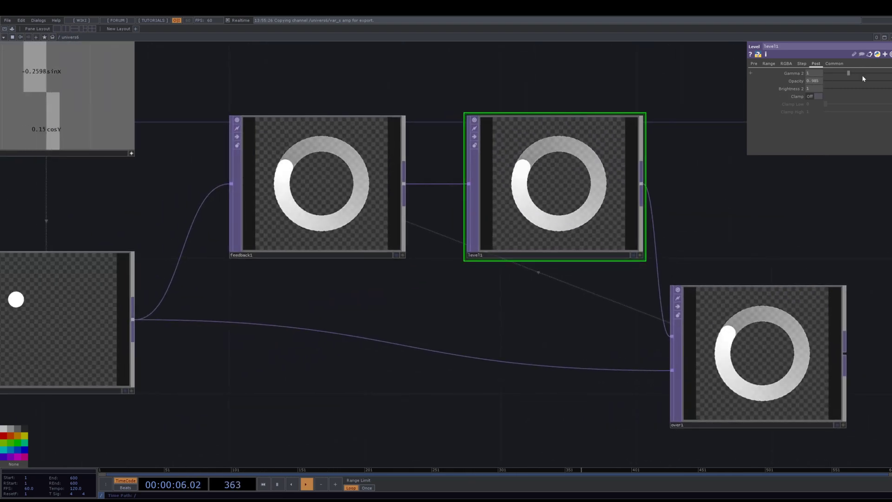
click(888, 81)
drag(875, 91, 890, 82)
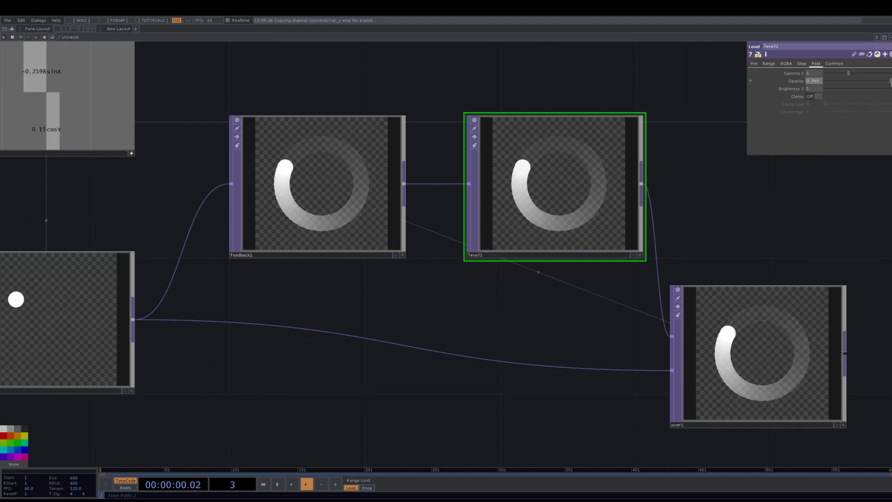
- Lower the freq value in the var Constant CHOP to about 0.38
drag(250, 375, 445, 333)
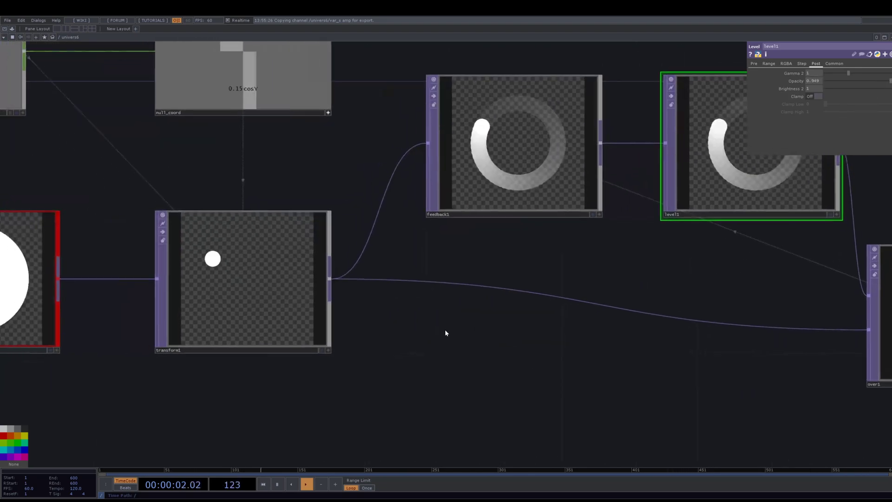
scroll(445, 332, down, 3)
drag(379, 365, 456, 348)
drag(277, 239, 448, 247)
drag(412, 140, 429, 213)
click(221, 110)
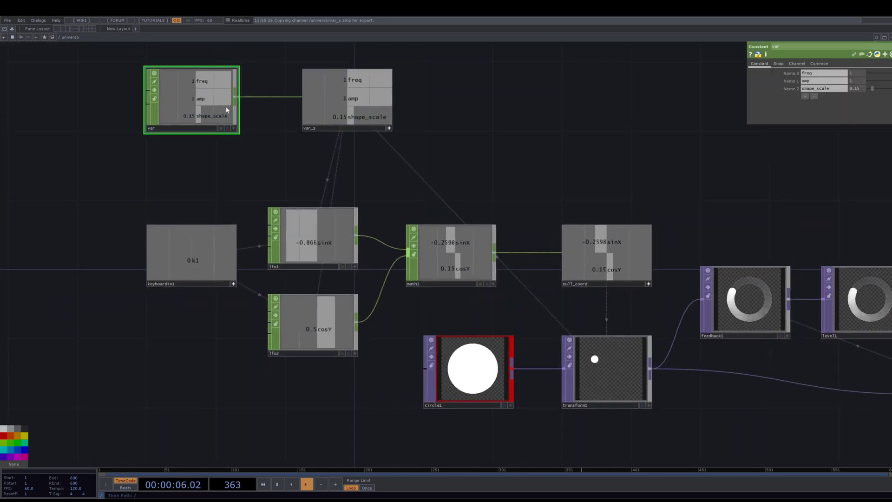
drag(692, 203, 685, 202)
click(879, 73)
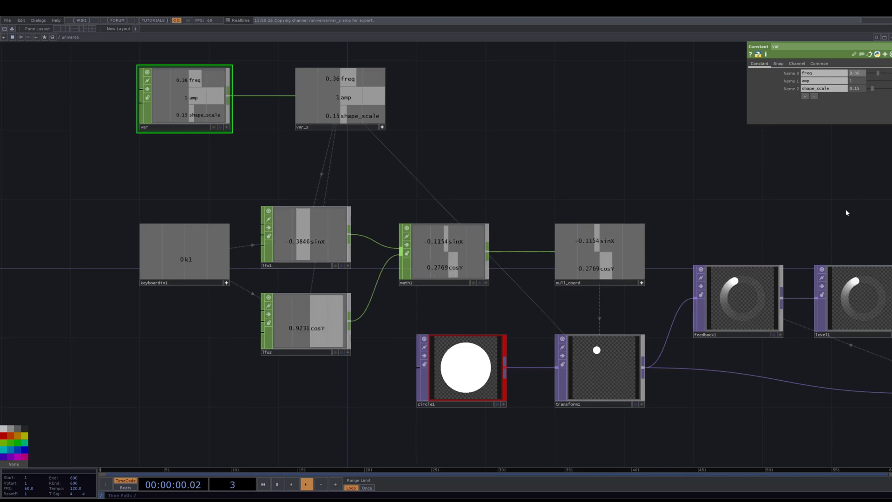
- Set circle1's pixel format to 32-bit float (RGBA)
drag(845, 213, 706, 166)
scroll(684, 284, up, 4)
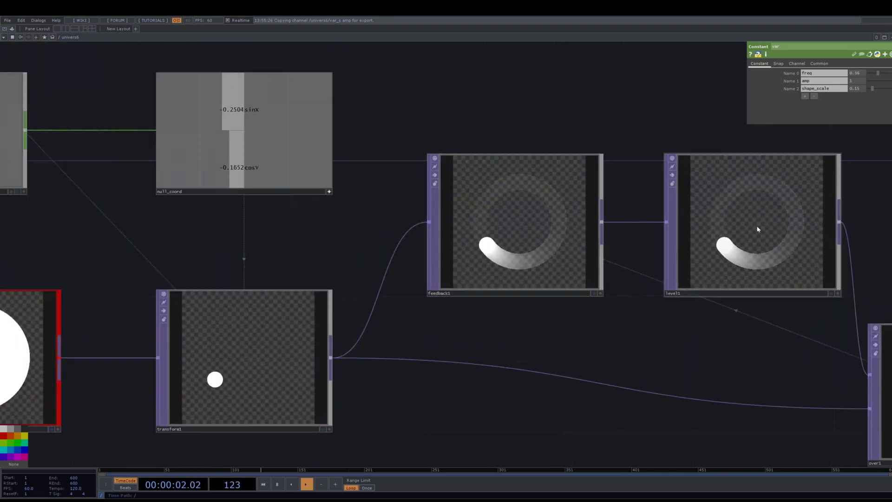
scroll(540, 211, up, 2)
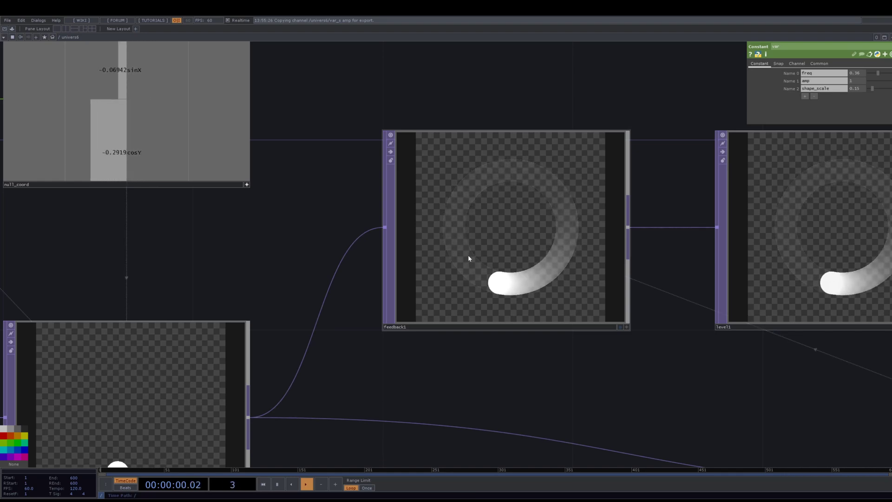
scroll(469, 331, down, 3)
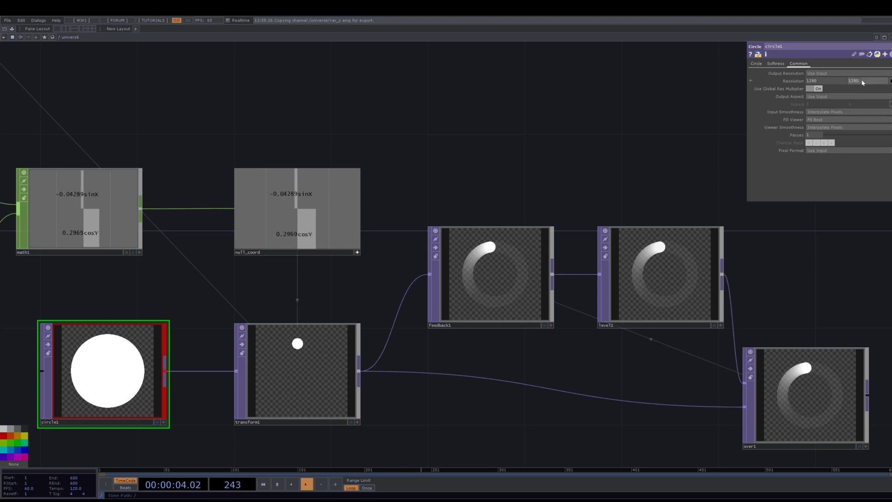
click(825, 152)
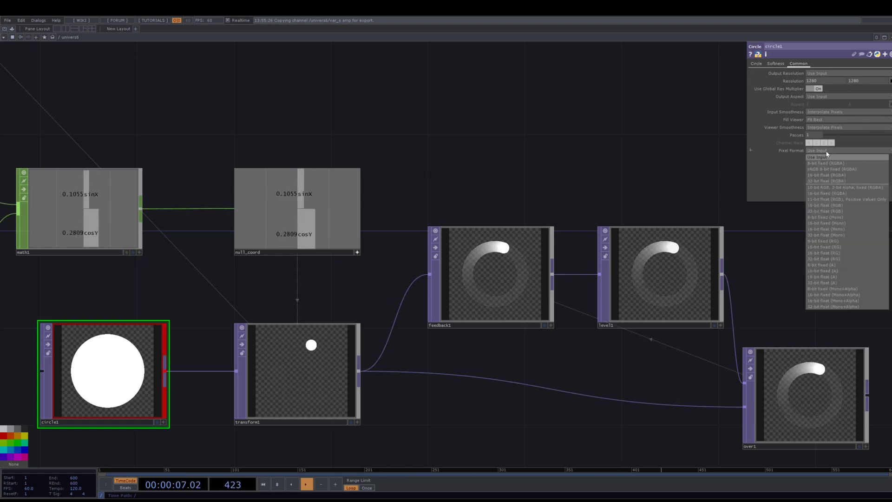
click(824, 183)
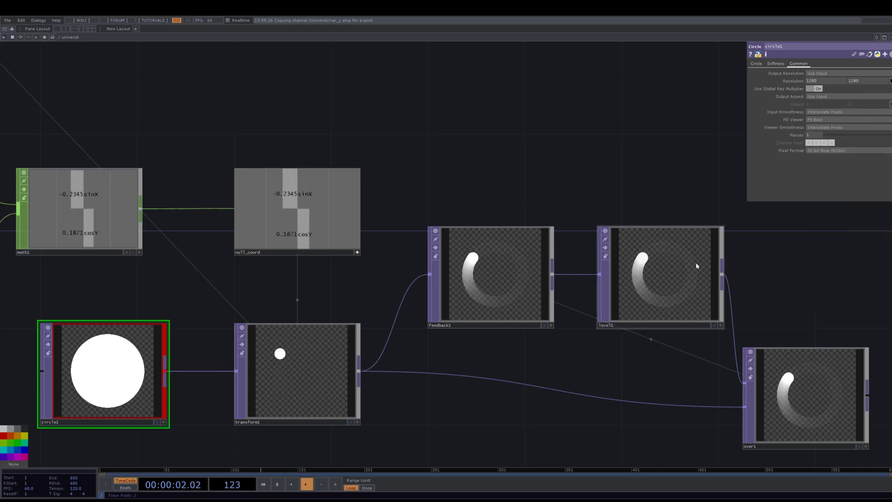
- Set level1's post Opacity to 0.985 for a longer feedback trail
scroll(696, 262, up, 4)
scroll(621, 255, up, 4)
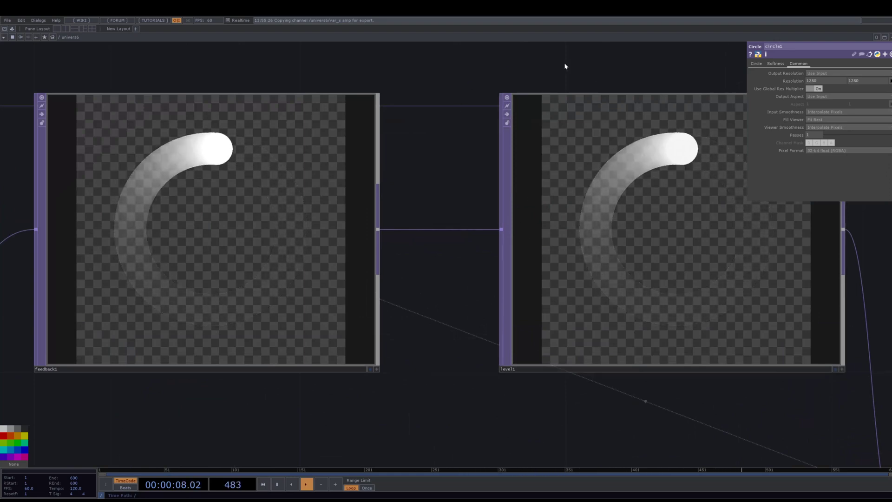
scroll(584, 275, down, 4)
scroll(720, 259, down, 2)
drag(744, 257, 650, 252)
click(601, 234)
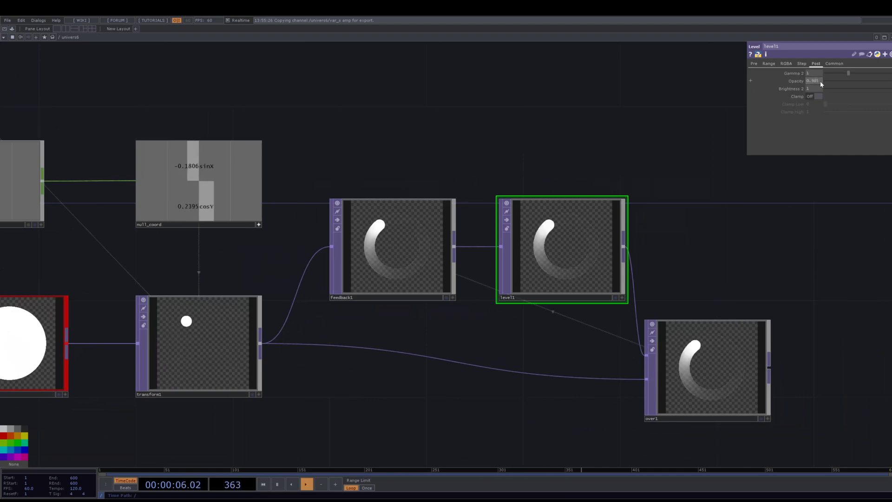
- Add a Threshold TOP after over1 and set its threshold to 0.1
drag(730, 231, 555, 172)
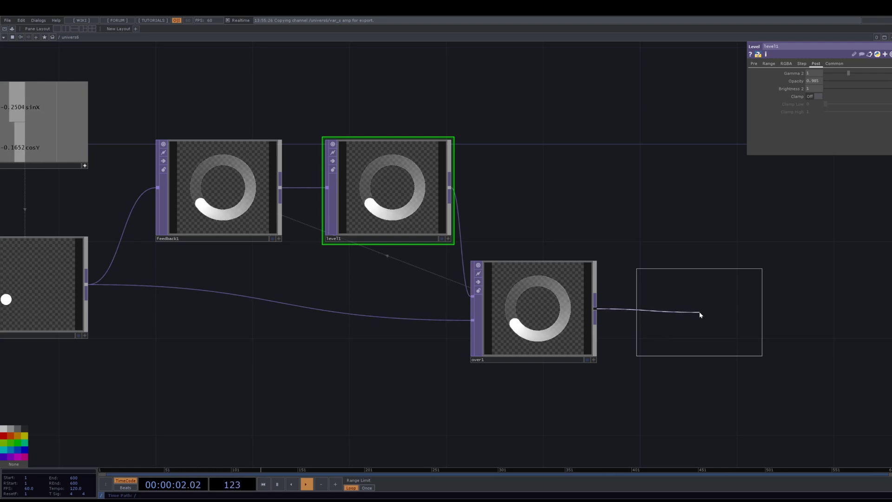
click(700, 314)
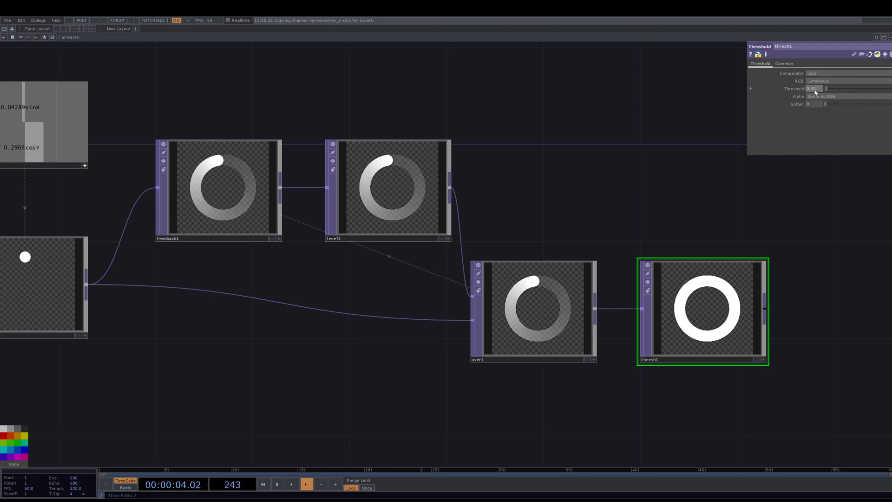
middle_drag(814, 96, 824, 97)
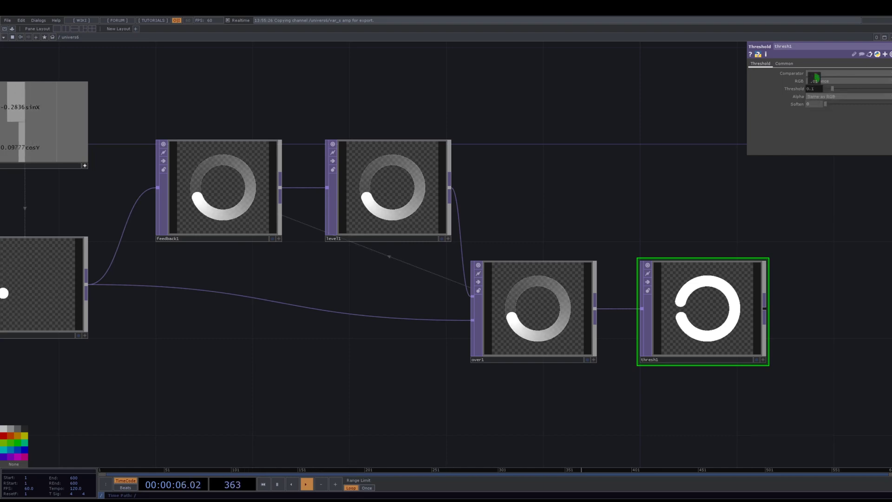
scroll(738, 337, up, 3)
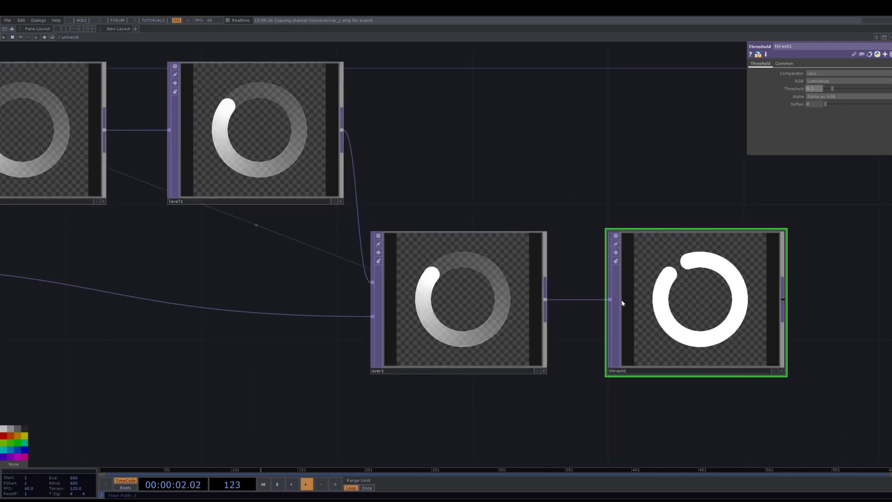
scroll(566, 242, down, 3)
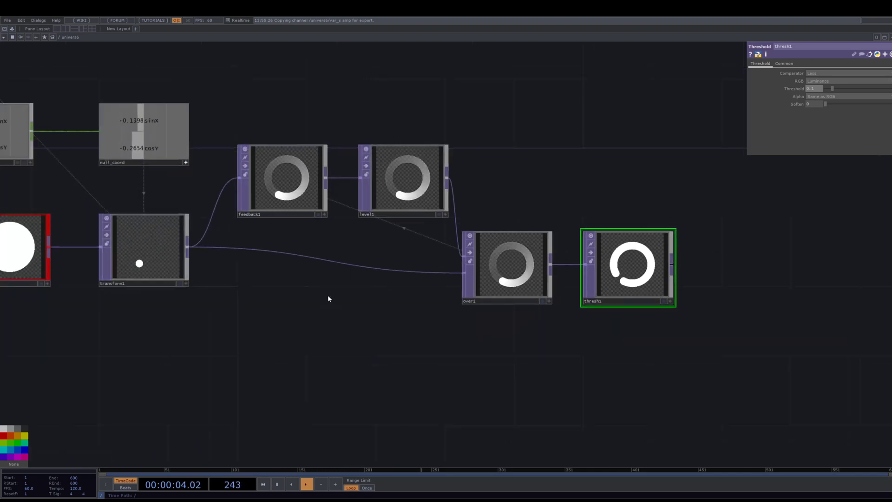
- Add a Ramp TOP in the free space above thresh1 and set its type to Radial
scroll(613, 276, down, 3)
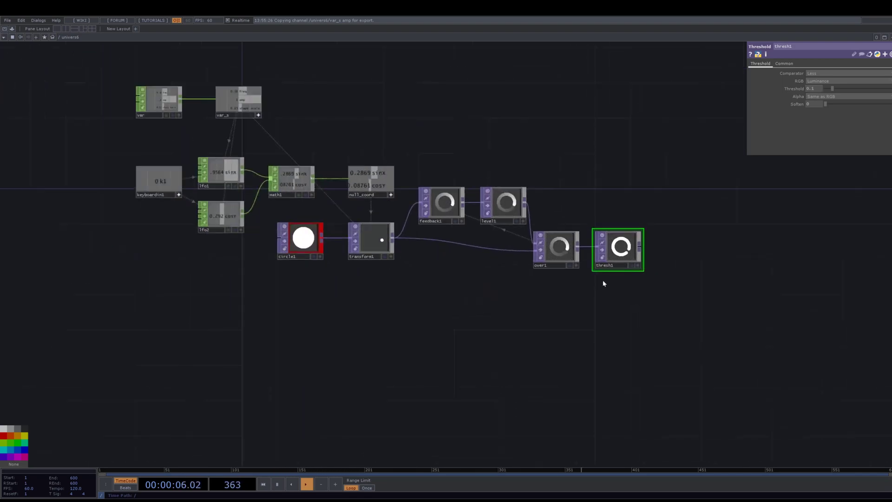
drag(594, 317, 472, 315)
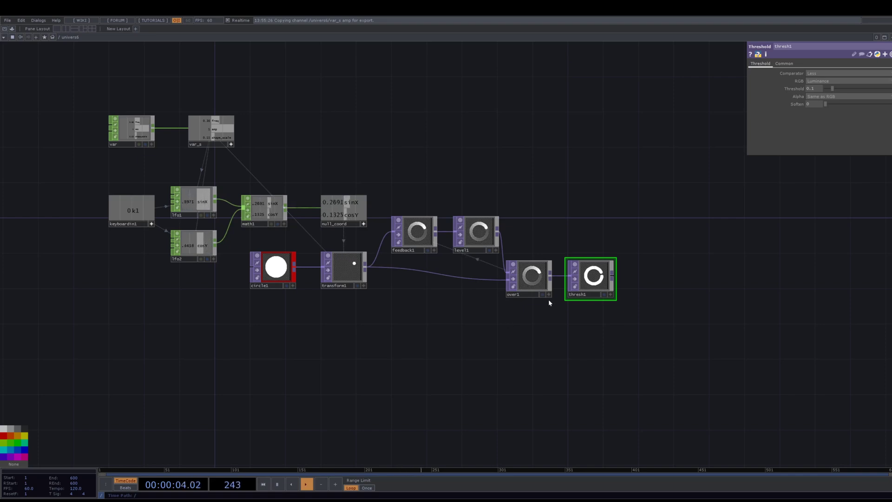
drag(617, 296, 574, 315)
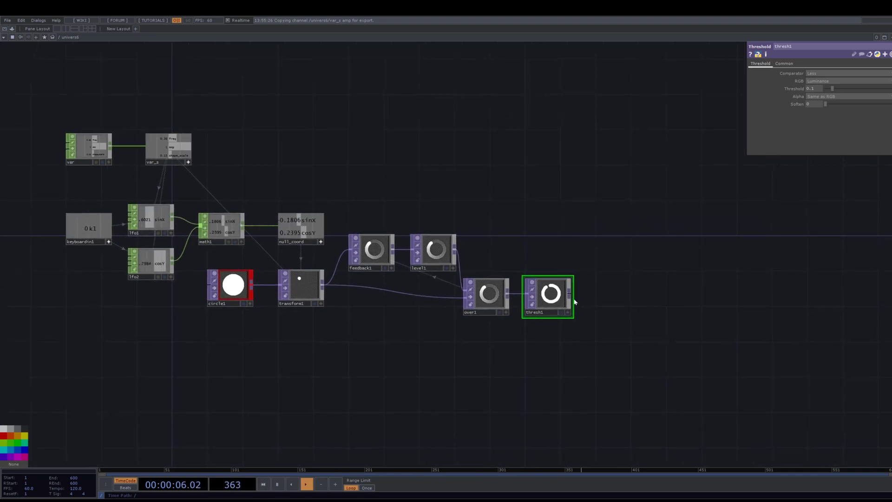
scroll(575, 301, up, 3)
drag(446, 337, 664, 311)
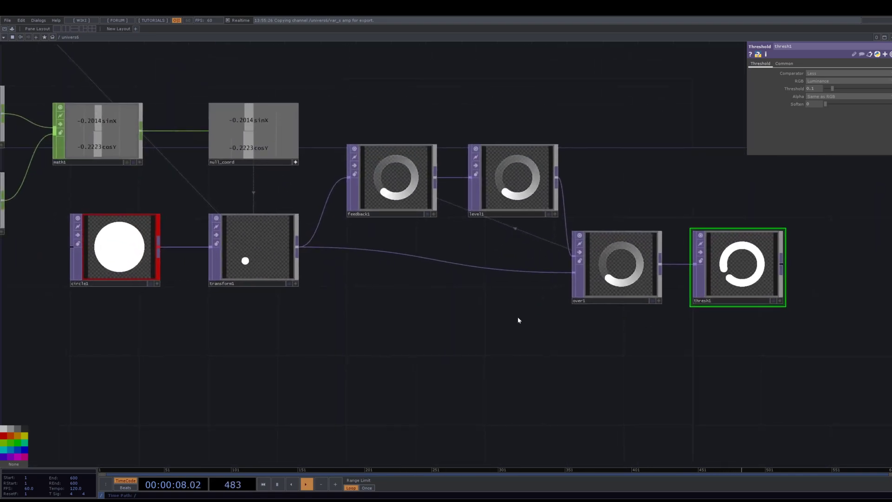
scroll(518, 320, down, 3)
drag(719, 285, 672, 296)
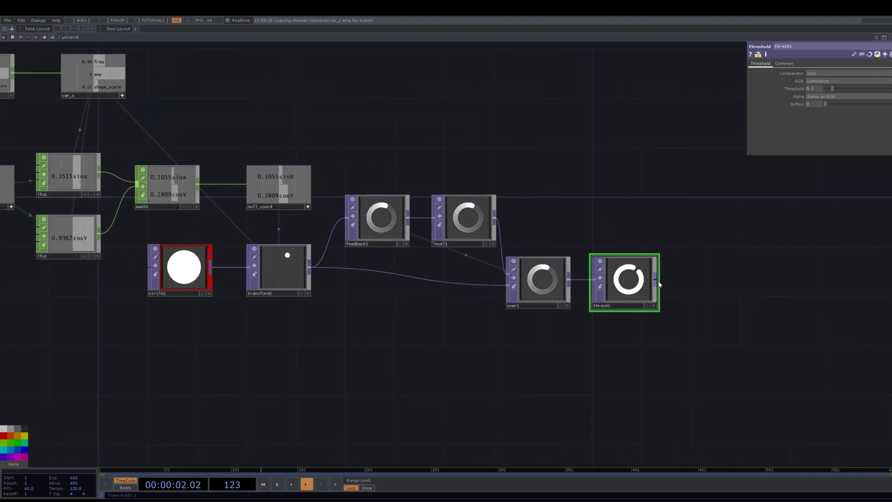
click(665, 258)
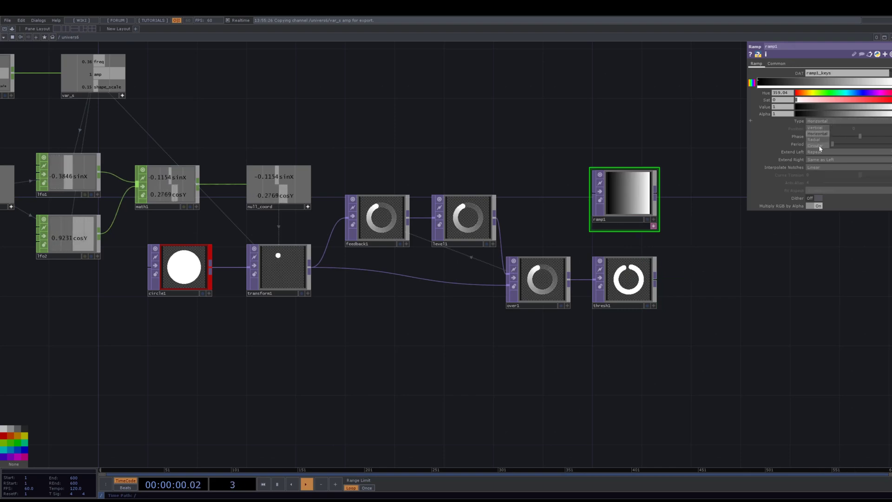
click(818, 145)
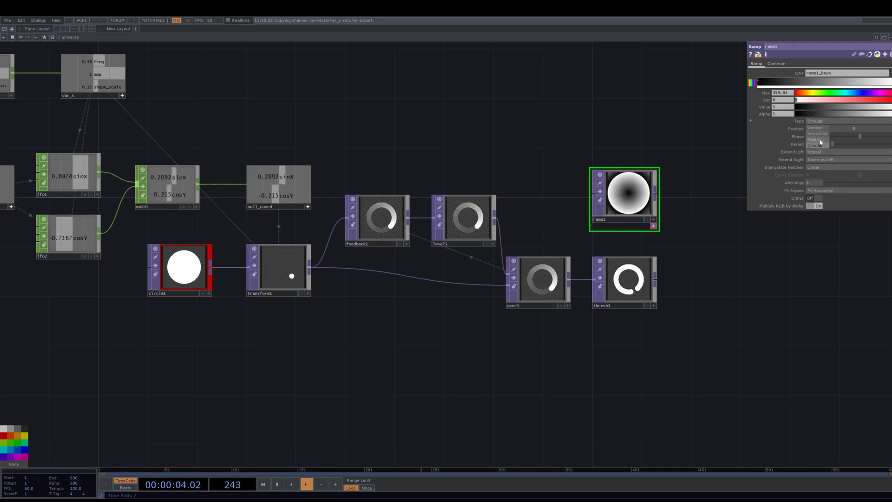
- Move the TOP chain from circle1 to thresh1, along with ramp1, farther away from the CHOP nodes
drag(436, 330, 632, 294)
right_drag(661, 272, 375, 194)
scroll(447, 239, down, 4)
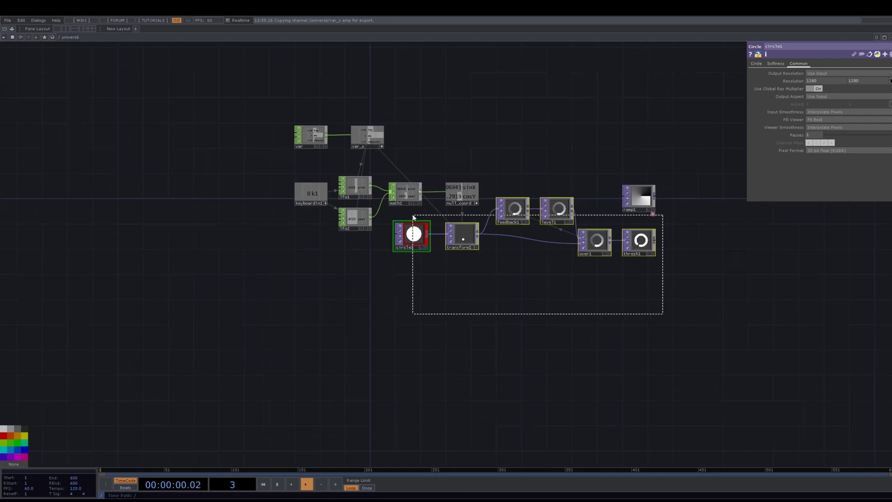
drag(419, 247, 533, 267)
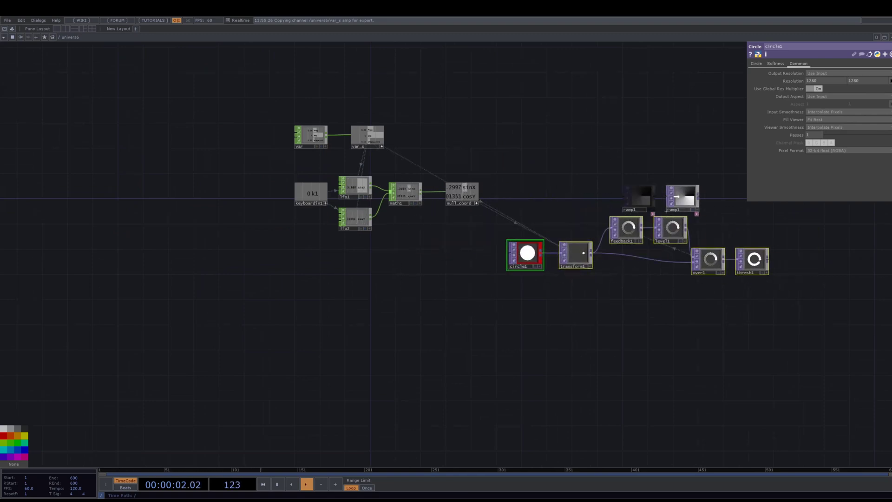
- Add a Null TOP after thresh1 with space between them, name it bg, and display it as the network background
drag(793, 272, 640, 280)
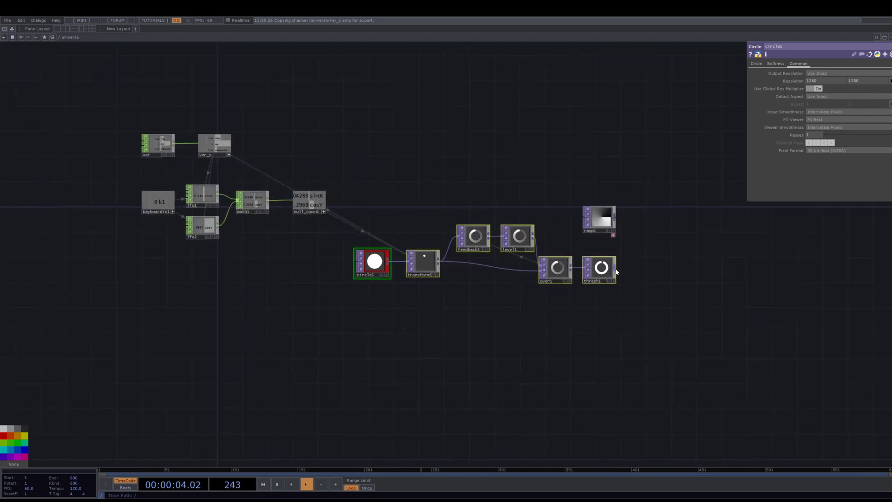
right_click(614, 270)
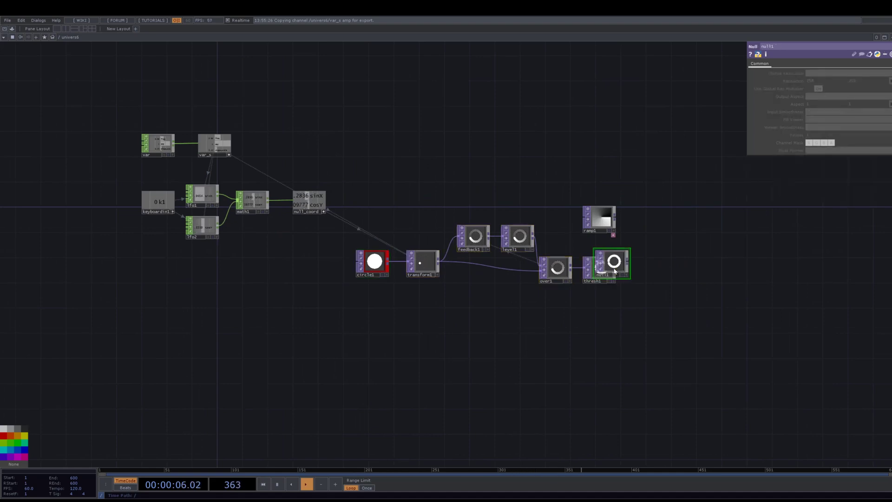
click(767, 273)
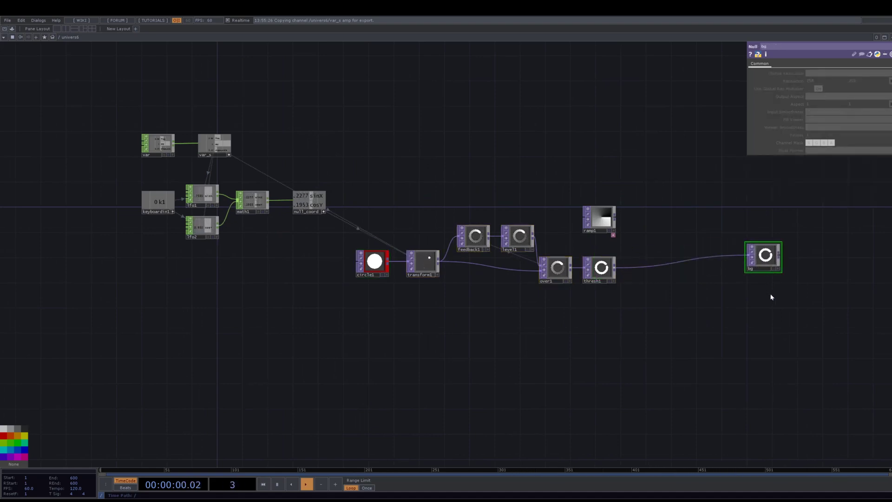
click(774, 268)
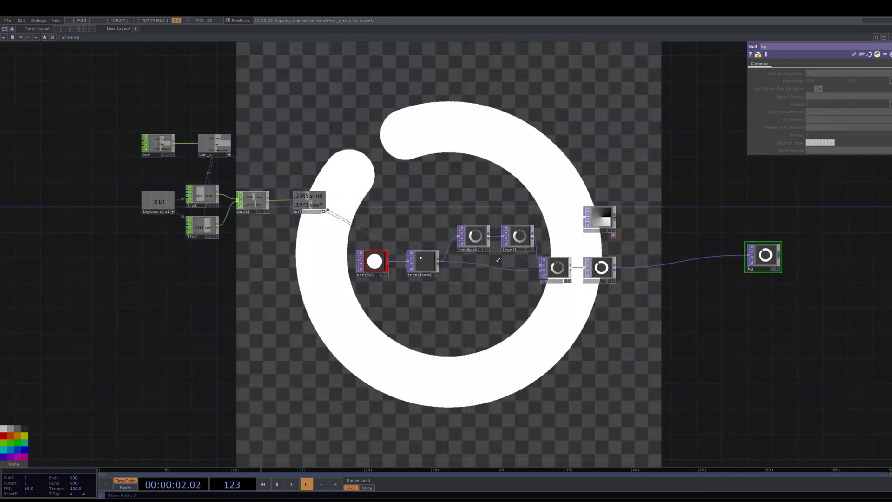
scroll(508, 292, up, 3)
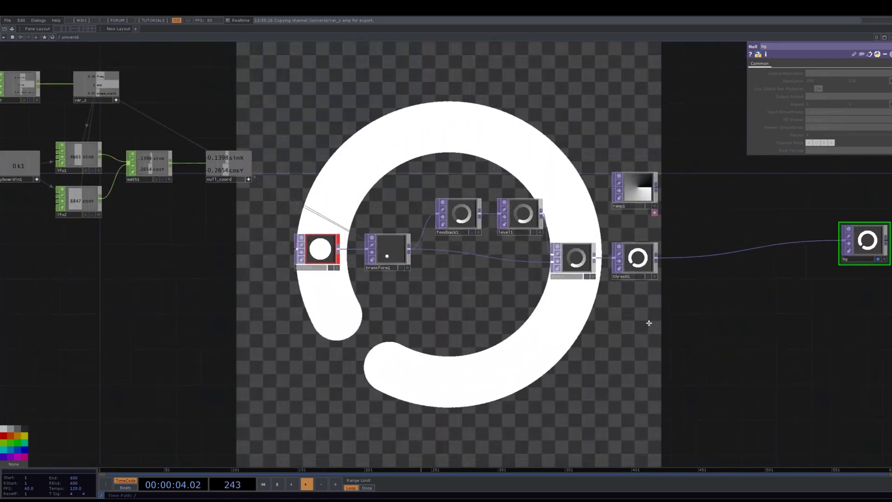
- Insert a Multiply TOP between thresh1 and bg, connect ramp1 as its second input, and set its Fixed Layer to Input 1
drag(648, 323, 543, 312)
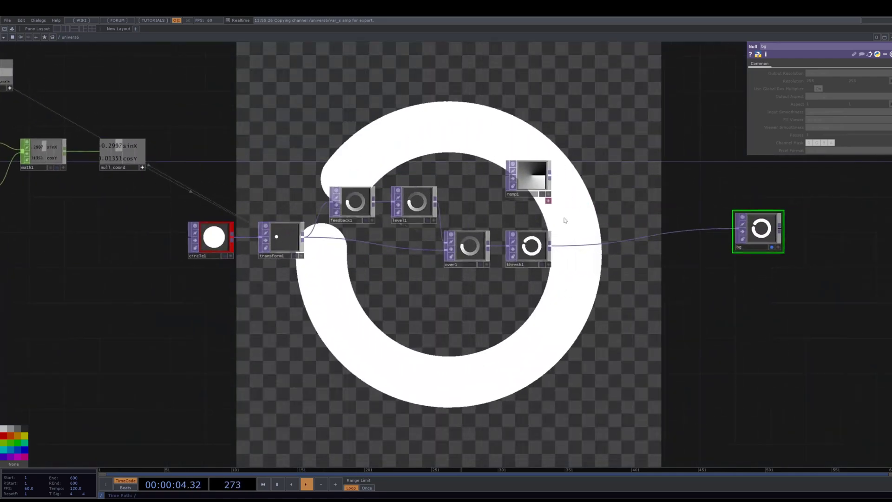
click(550, 249)
drag(551, 242, 600, 231)
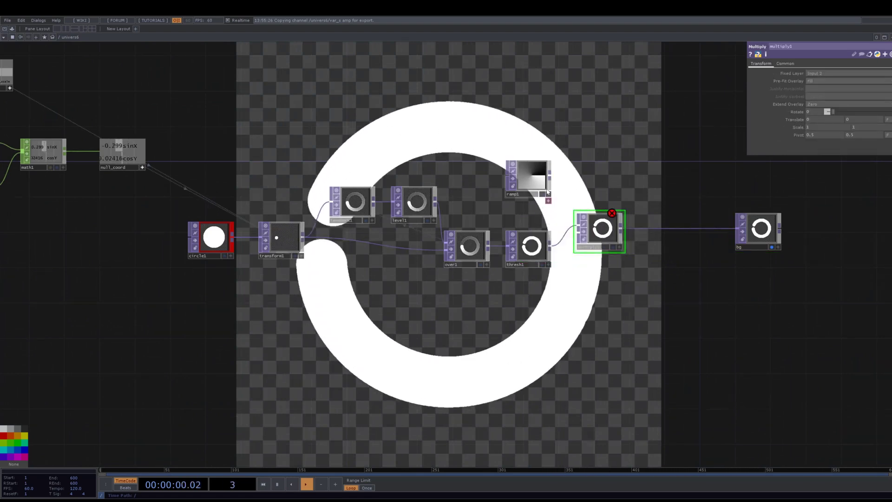
click(575, 234)
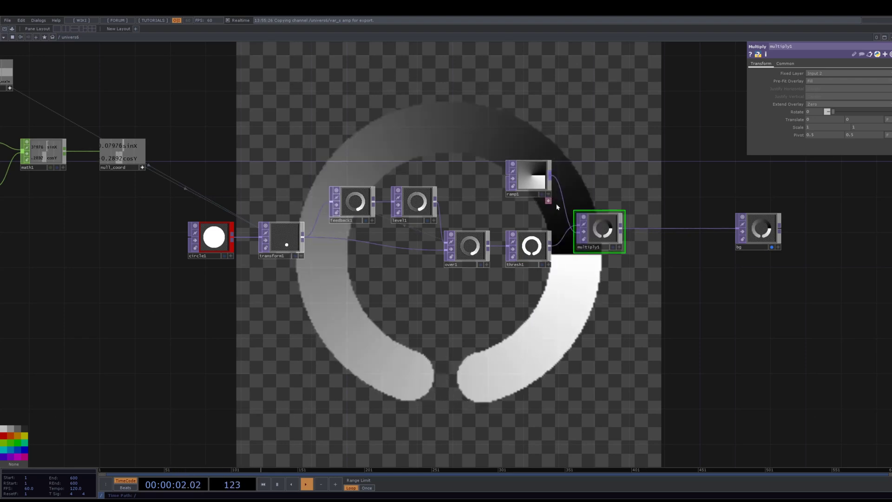
click(812, 74)
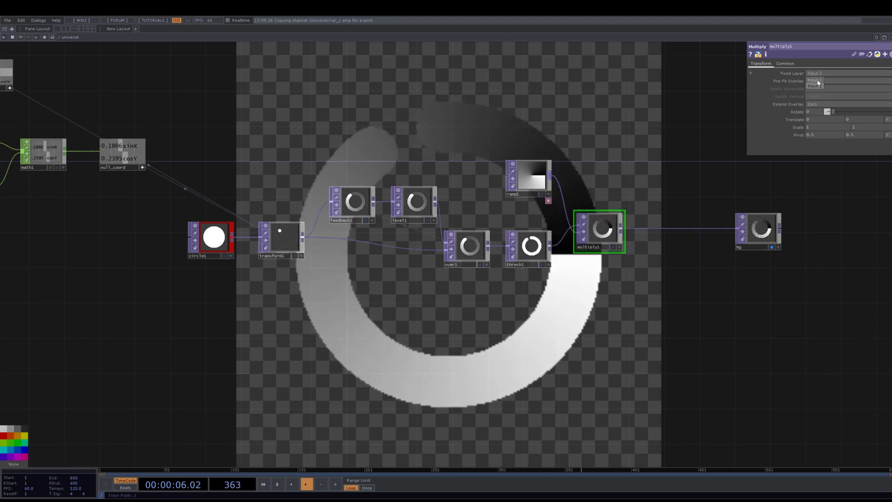
click(816, 80)
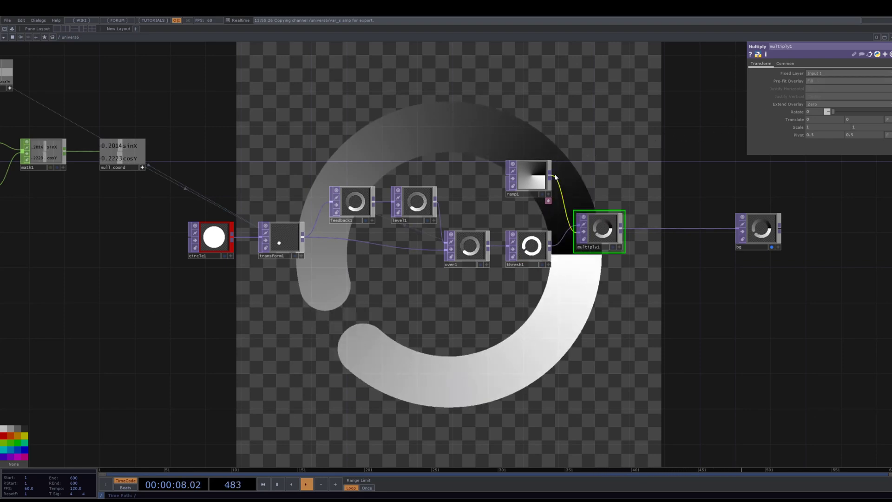
- Rearrange the nodes so ramp1 sits below thresh1, with thresh1 slightly higher and multiply1 slightly lower
drag(531, 188, 531, 205)
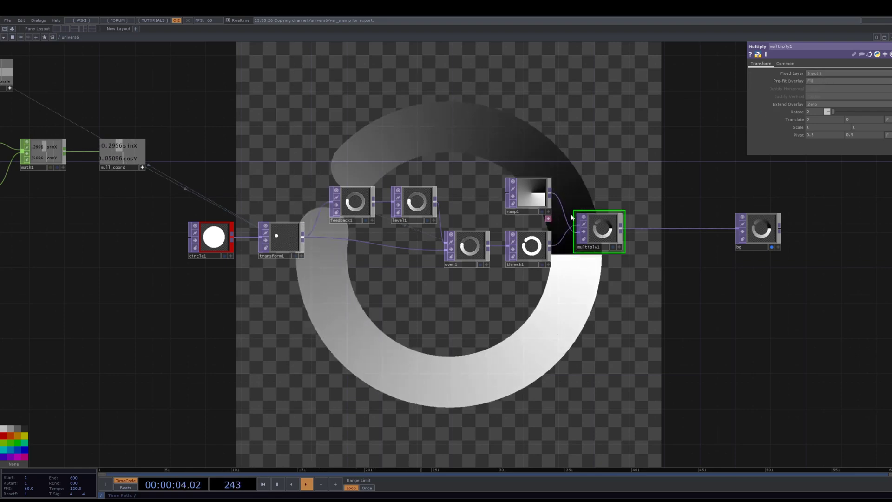
drag(551, 208, 550, 322)
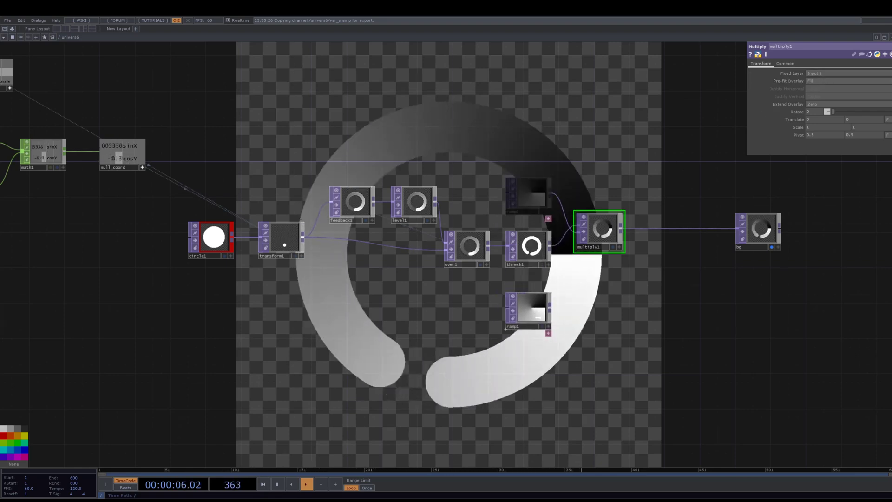
drag(539, 256, 533, 235)
drag(586, 239, 587, 248)
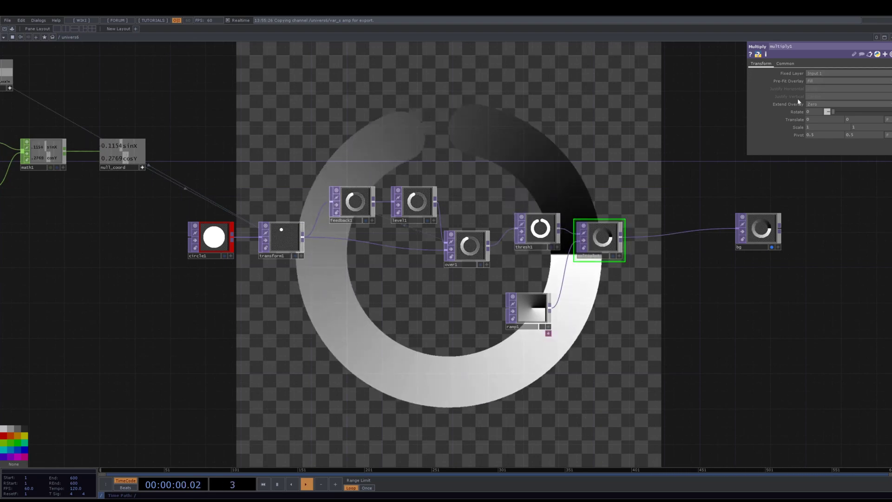
- Try shifting the Phase of ramp1 and undo the change
drag(429, 314, 624, 310)
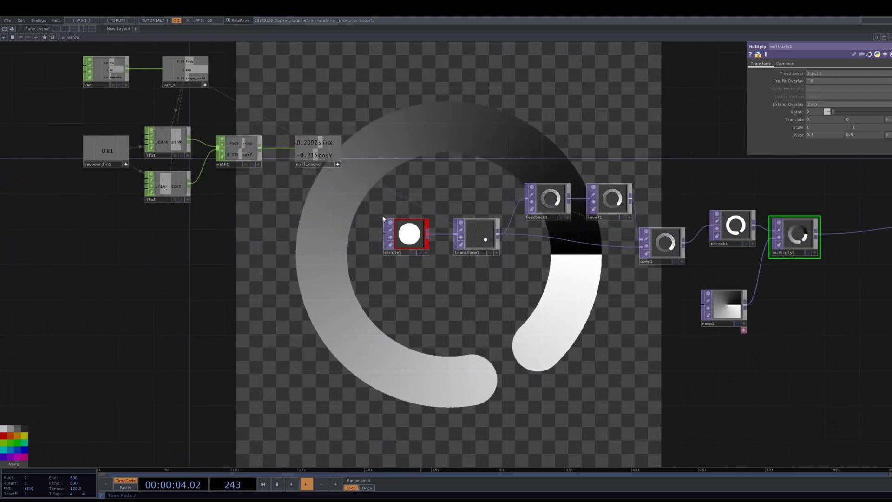
drag(816, 309, 597, 296)
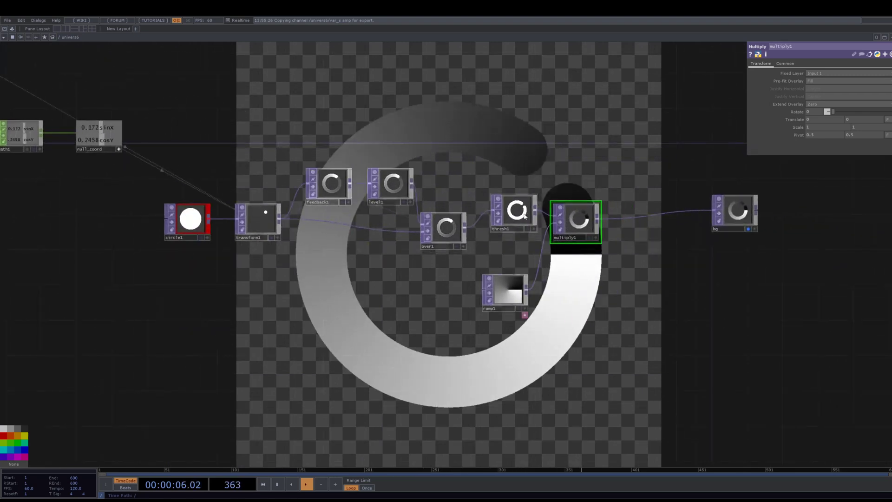
click(506, 296)
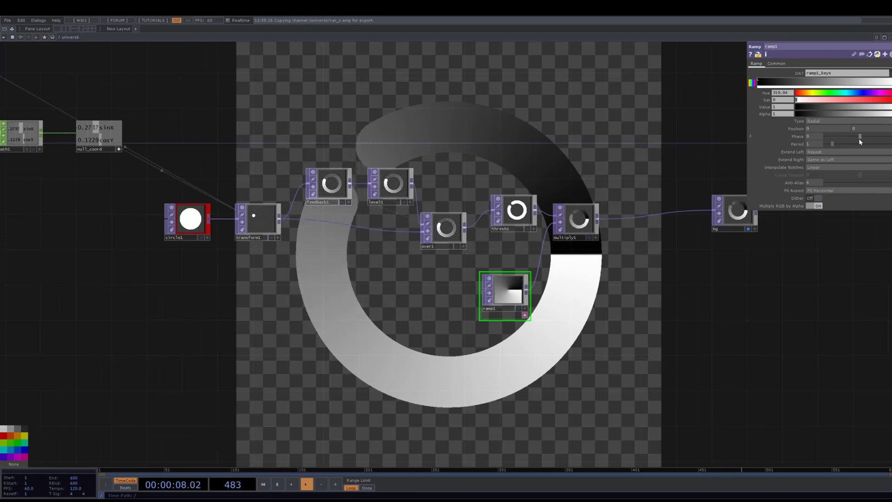
mouse_move(840, 149)
mouse_down()
mouse_move(854, 136)
mouse_move(831, 138)
mouse_up()
key(ctrl+z)
key(ctrl+z)
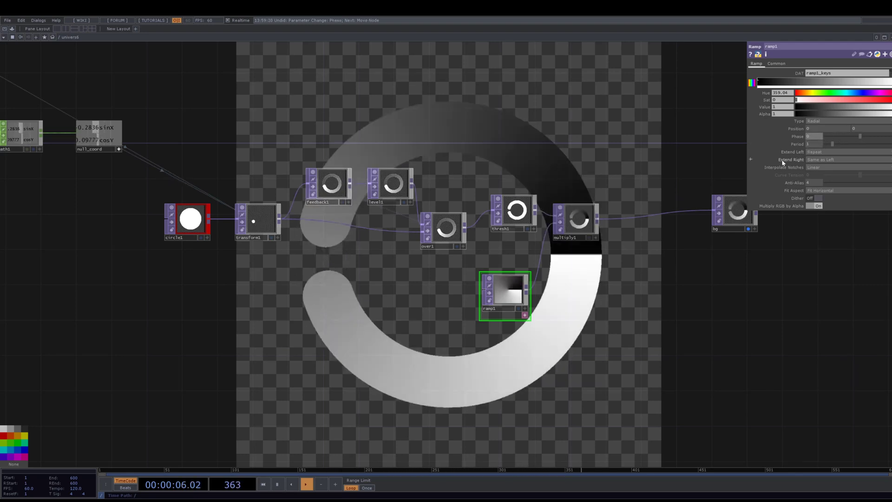
- Duplicate the lfo2 CHOP below the original and rename the copy ramp
drag(291, 275, 461, 281)
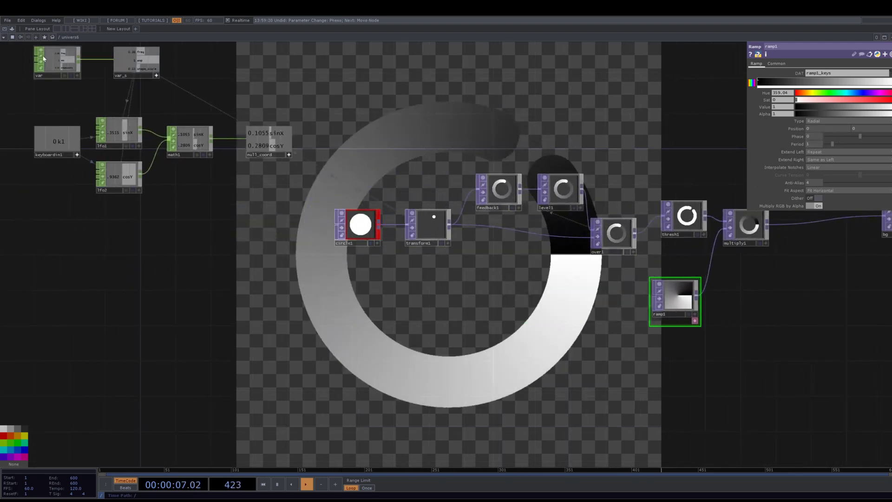
click(121, 174)
key(ctrl+c)
key(ctrl+v)
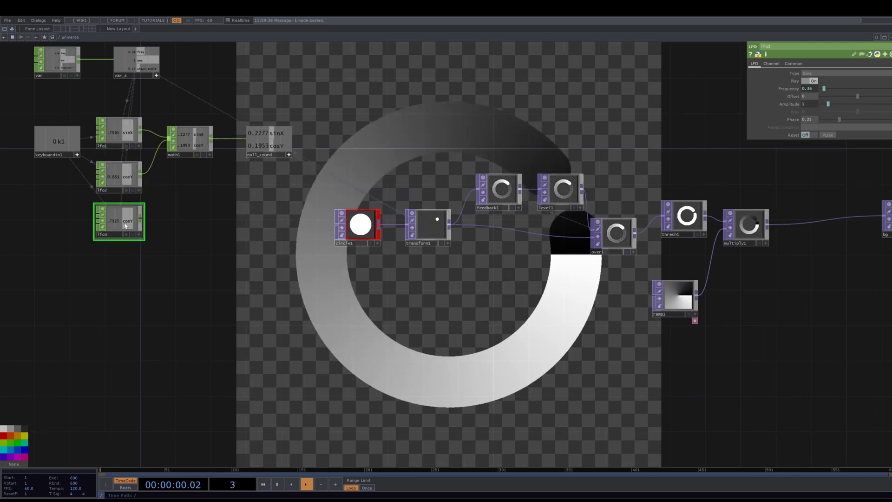
double_click(103, 233)
text(reamp)
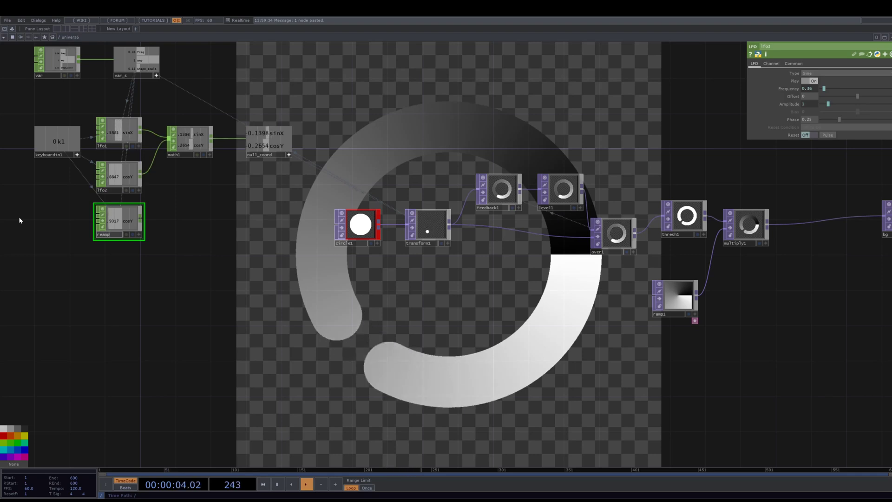
key(BackSpace)
key(BackSpace)
key(BackSpace)
key(BackSpace)
text(amp)
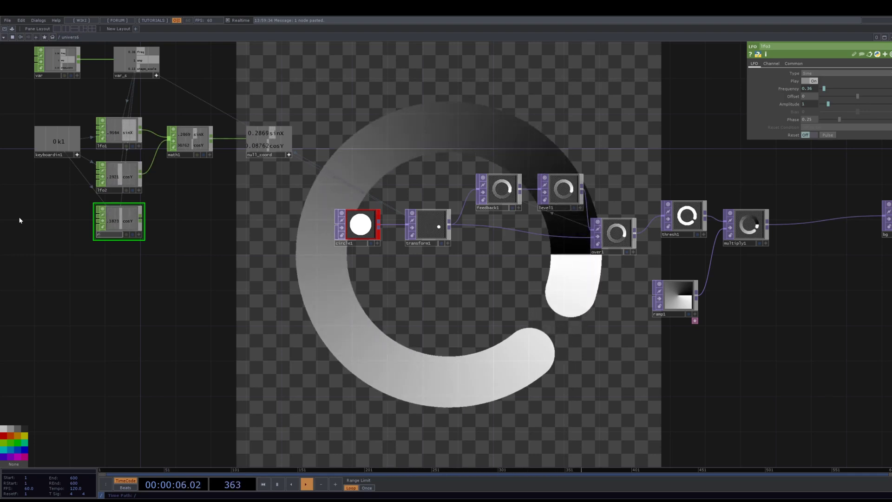
key(Return)
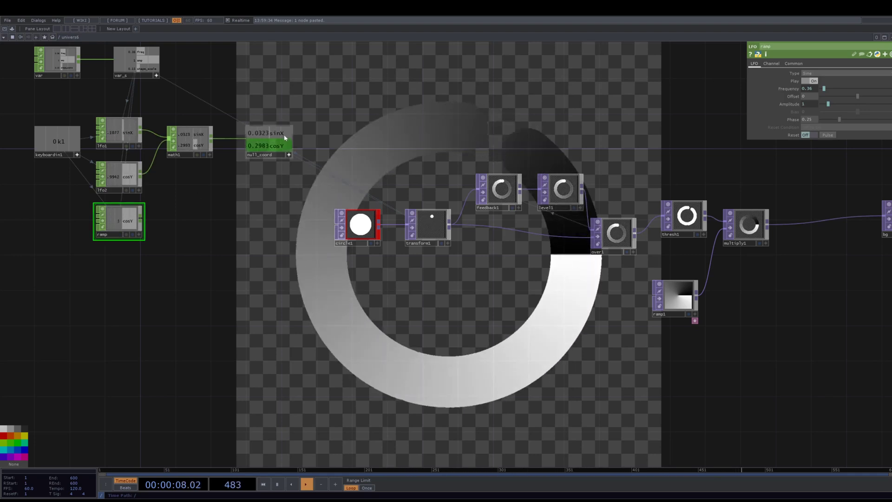
- Set the ramp LFO's type to Ramp and its channel name to ramp_rot
click(813, 74)
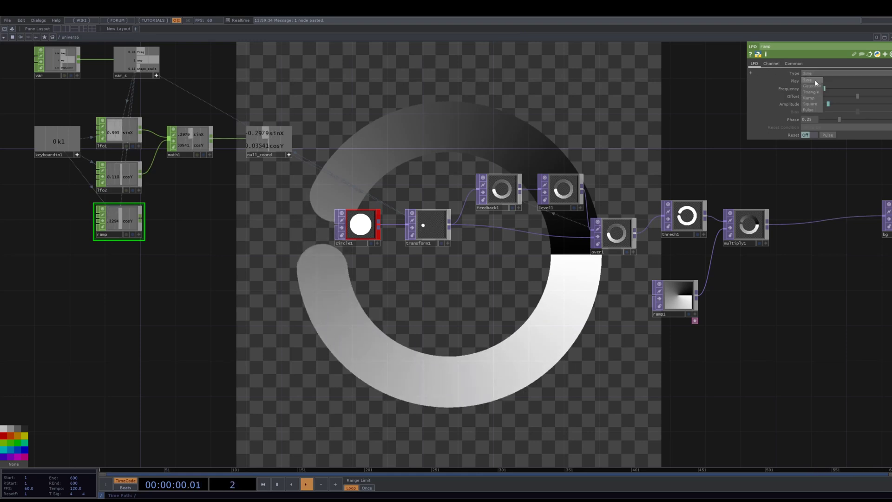
click(809, 97)
scroll(125, 218, up, 5)
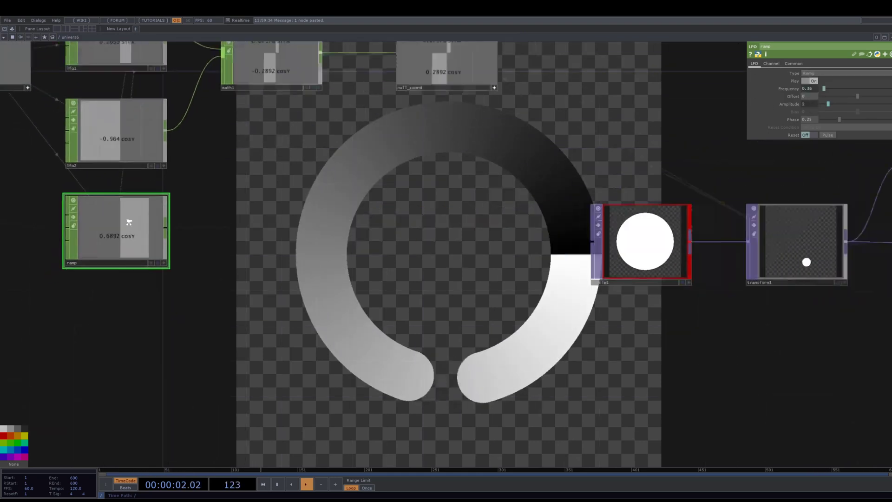
scroll(129, 222, down, 4)
drag(179, 204, 184, 276)
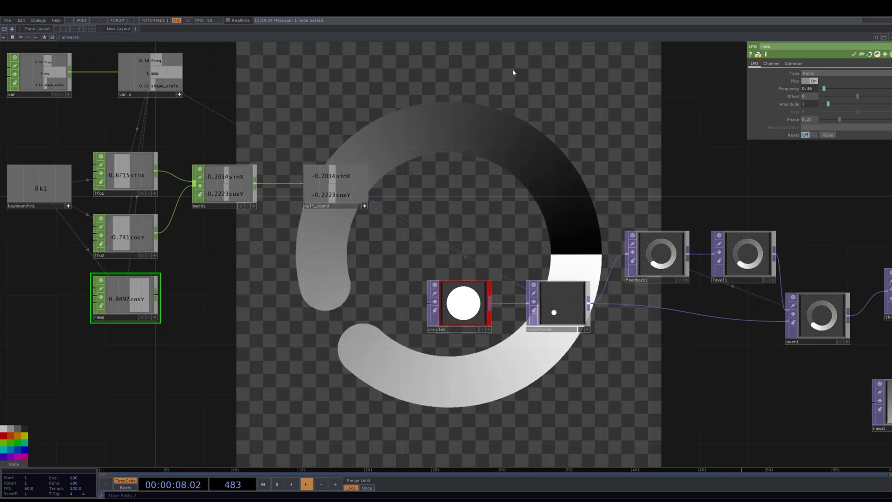
click(771, 63)
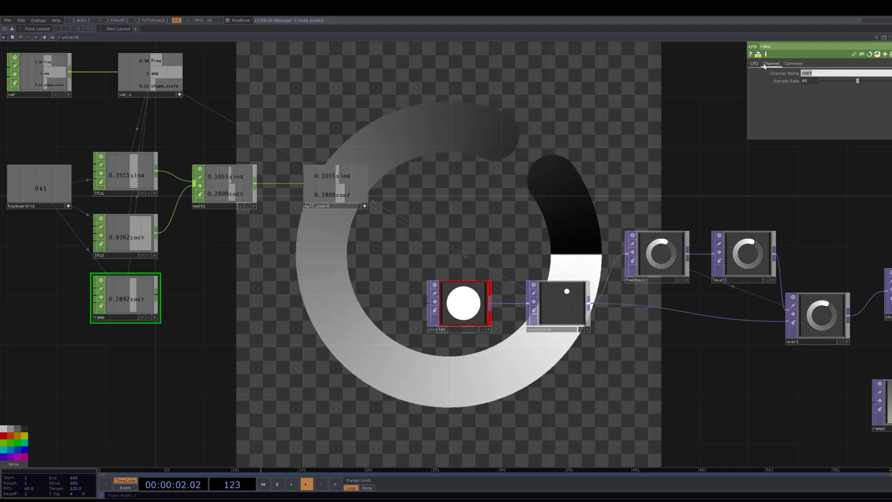
text(ramp)
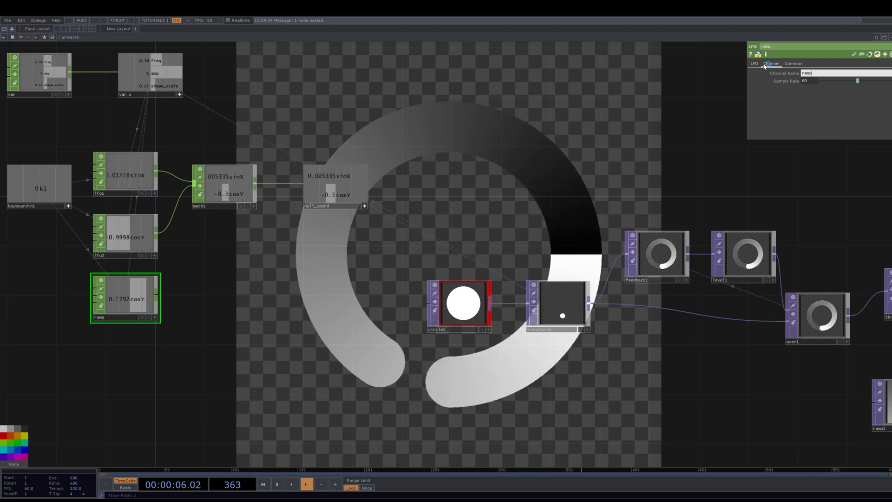
text(_rot)
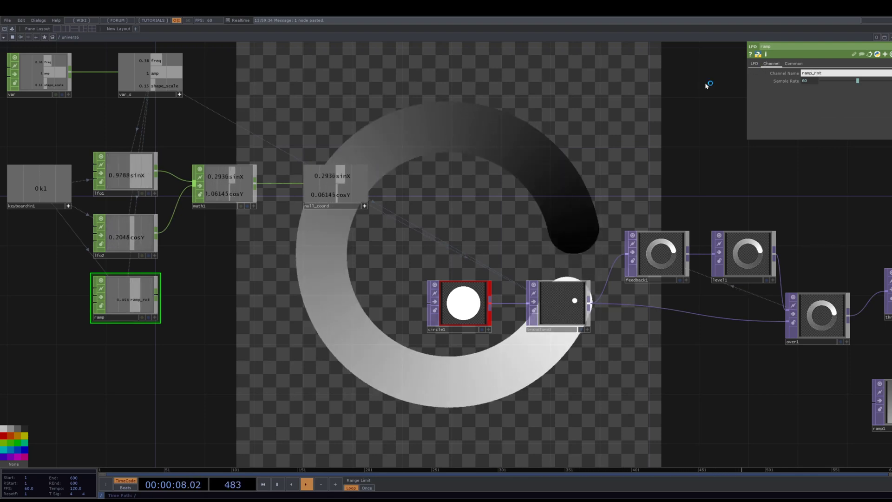
- Add a Null CHOP after the ramp LFO and activate its viewer while ramp1's parameters are shown
right_click(156, 292)
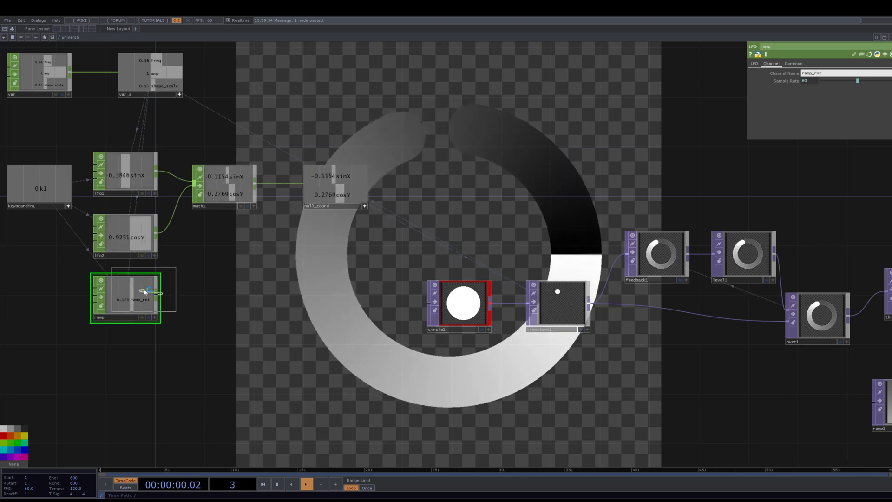
click(325, 310)
scroll(325, 310, down, 5)
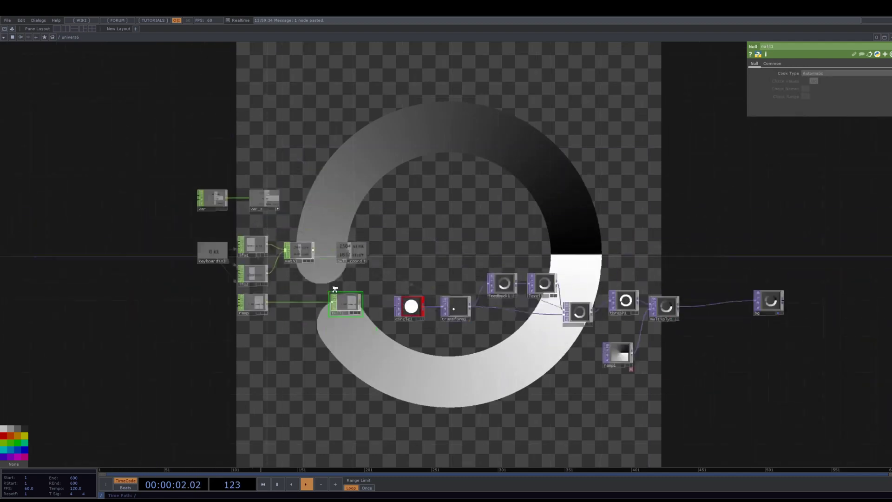
scroll(332, 286, up, 6)
scroll(245, 346, down, 5)
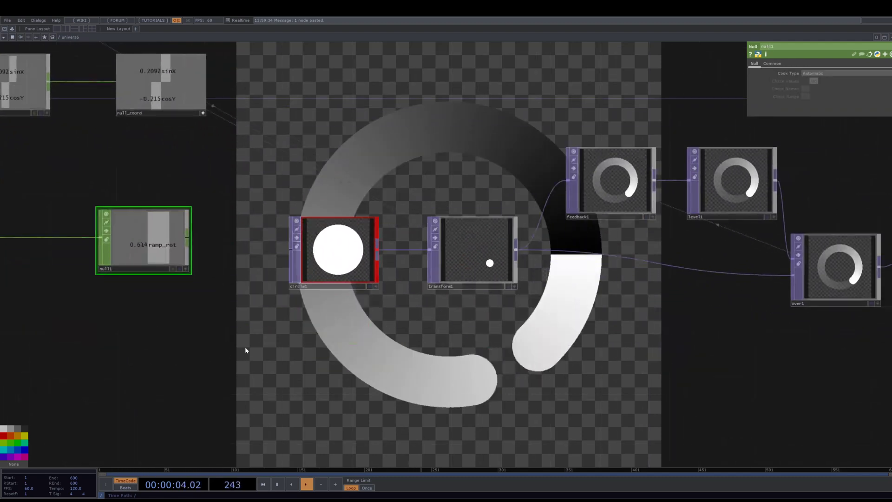
scroll(246, 328, up, 4)
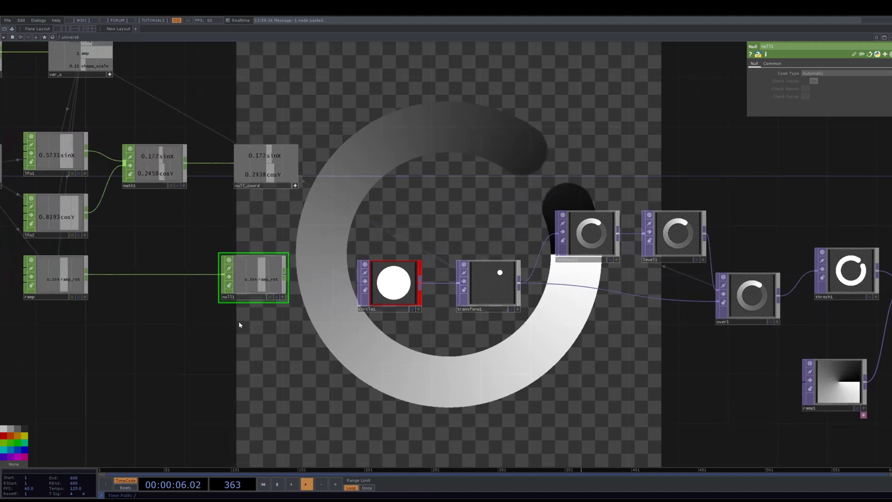
drag(275, 317, 258, 313)
scroll(258, 307, down, 3)
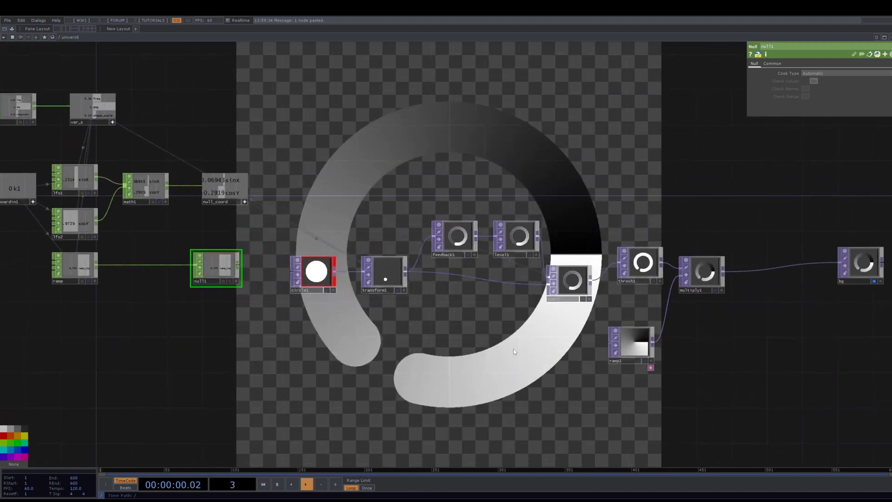
click(627, 345)
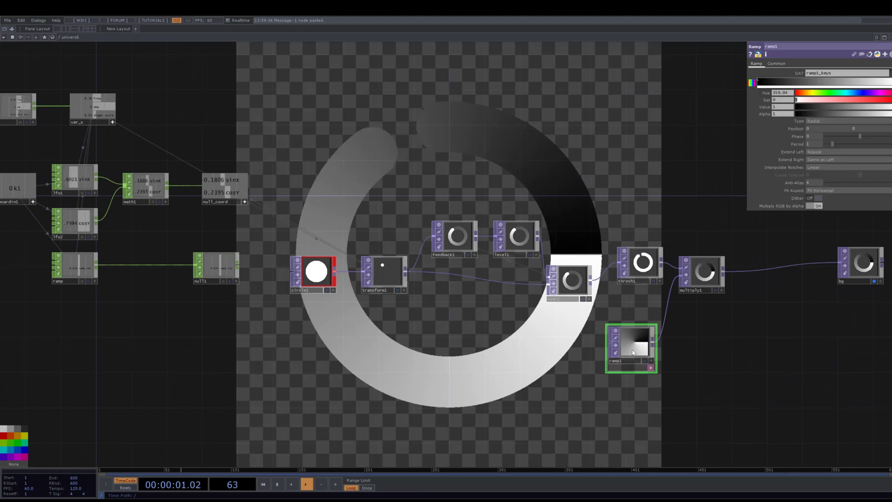
click(236, 281)
- Try driving ramp1's Period with the ramp_rot channel from null1 and undo it
drag(226, 268, 645, 339)
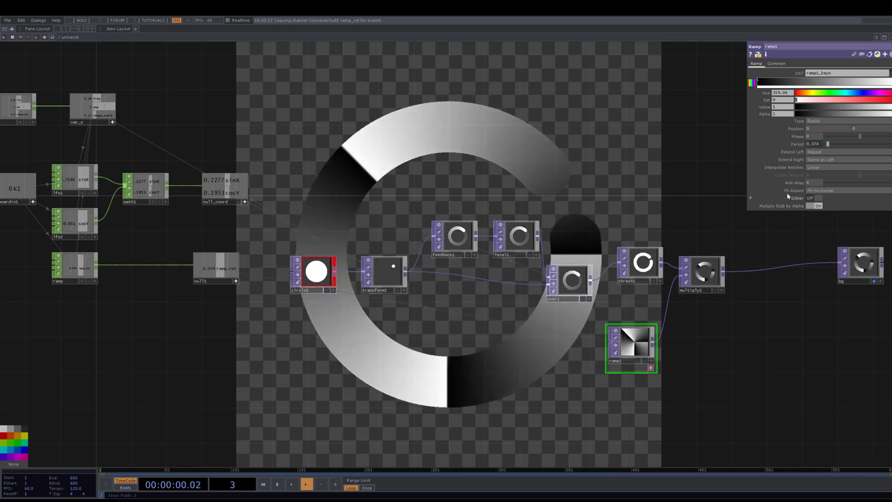
click(816, 145)
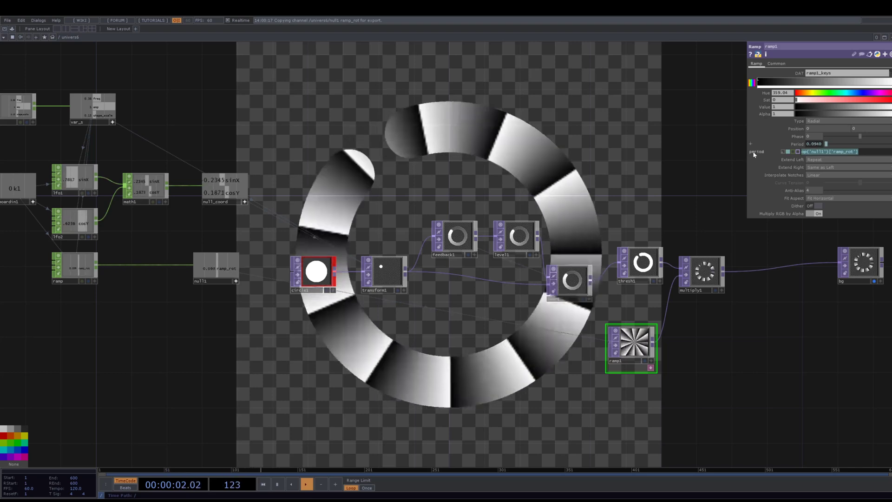
key(ctrl+z)
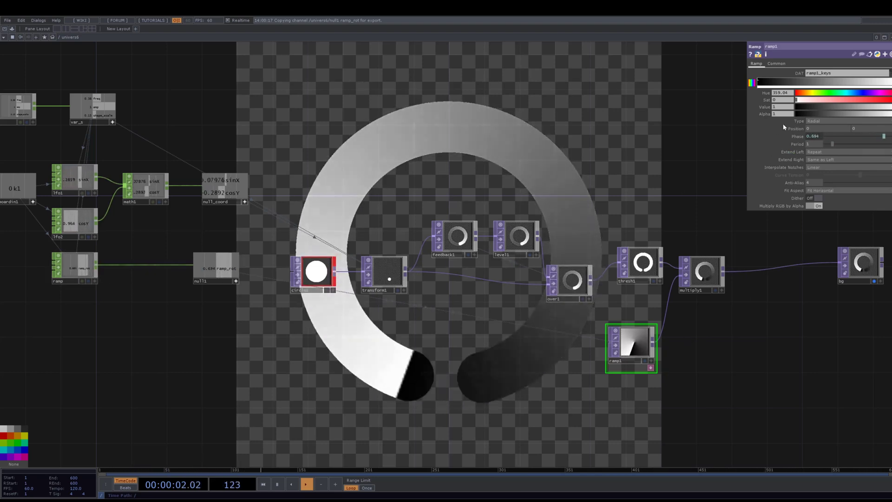
- Drive ramp1's Phase with null1's ramp_rot channel, multiplied by -1, using the expression op('null1')['ramp_rot']*-1
right_click(802, 136)
click(802, 138)
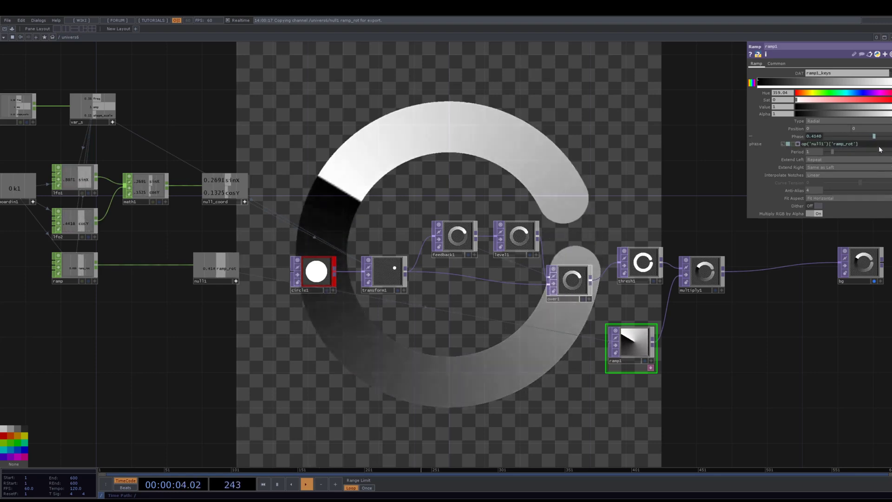
click(873, 144)
text(*-1)
key(Return)
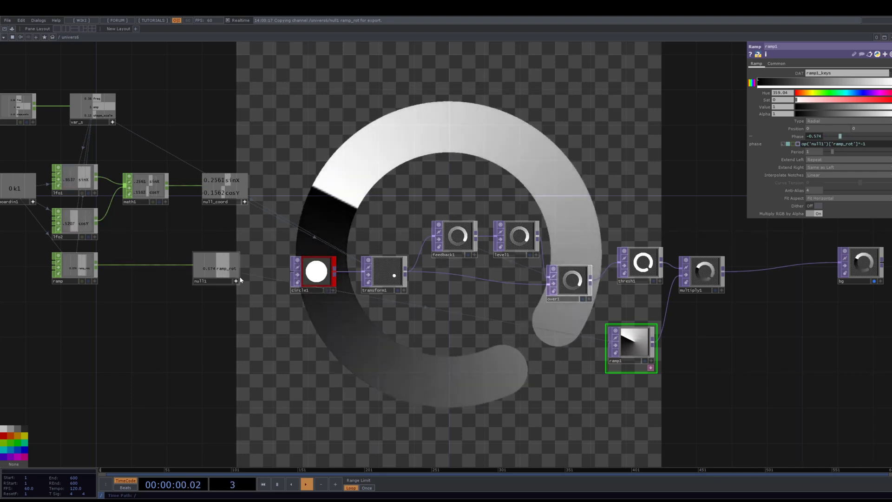
- Raise the ramp LFO's Phase to about 0.8 so the gradient seam lines up with the trail's gap
click(74, 267)
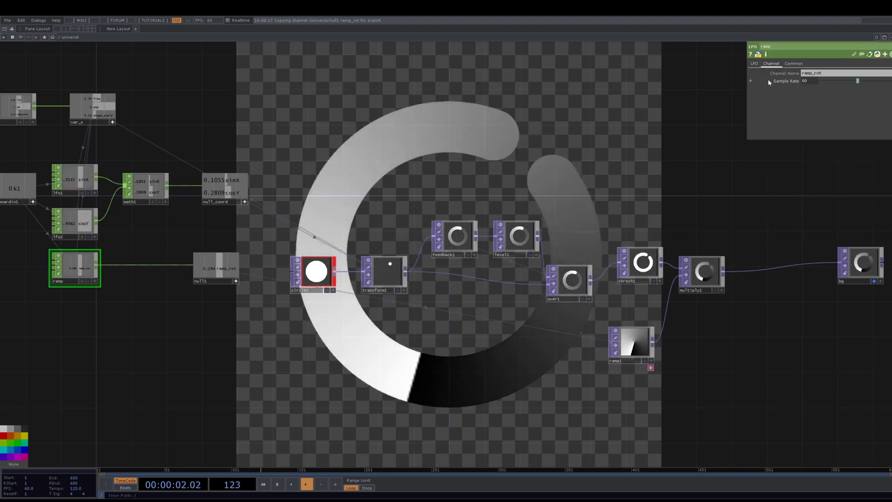
click(754, 63)
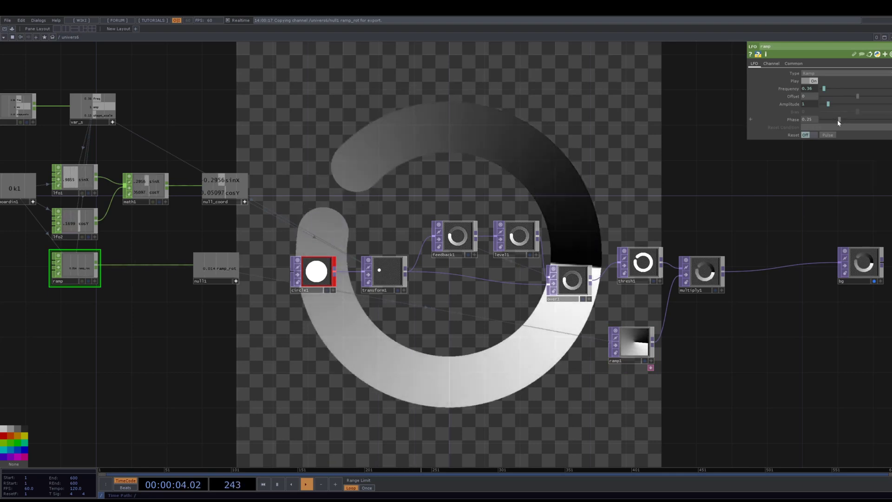
drag(844, 120, 880, 119)
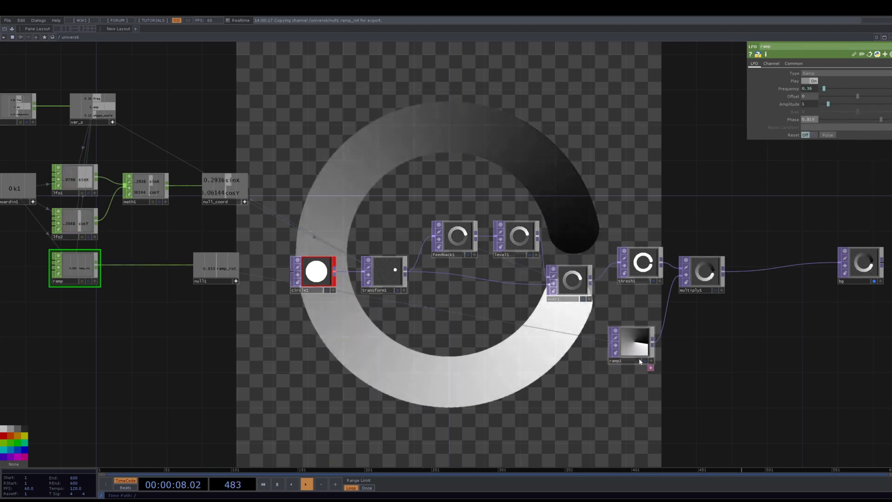
- Colour ramp1's first key magenta with hue 299 and its last key blue with hue 194, both at saturation 1
click(636, 350)
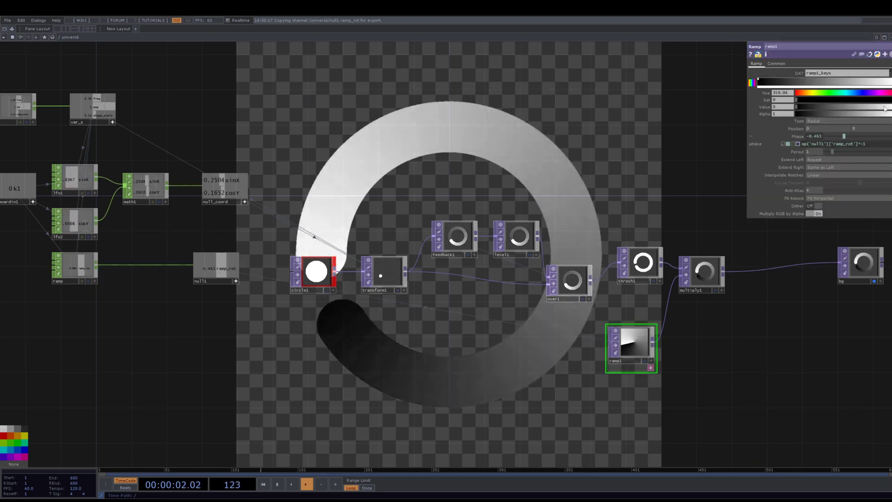
drag(764, 82, 891, 99)
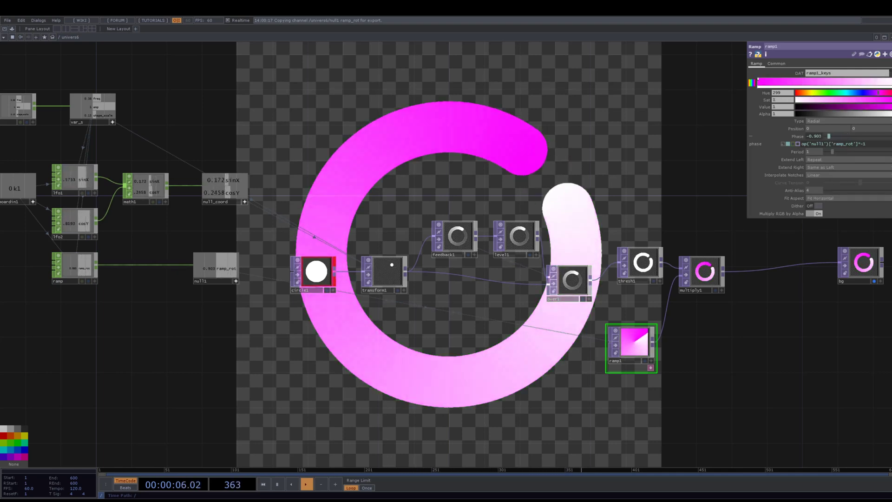
click(890, 82)
click(849, 93)
drag(850, 99, 891, 100)
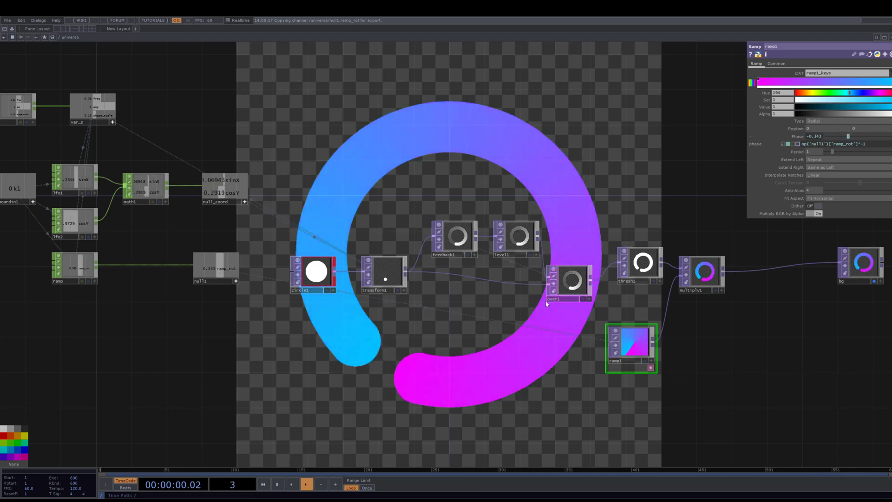
- Soften ramp1's colours by lowering the magenta key's saturation to about 0.45 and the blue key's saturation to 0.475
click(760, 82)
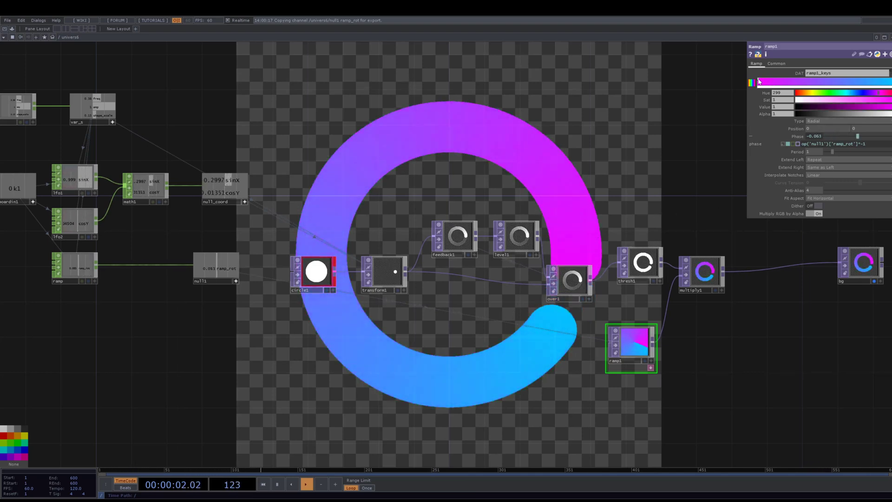
click(845, 100)
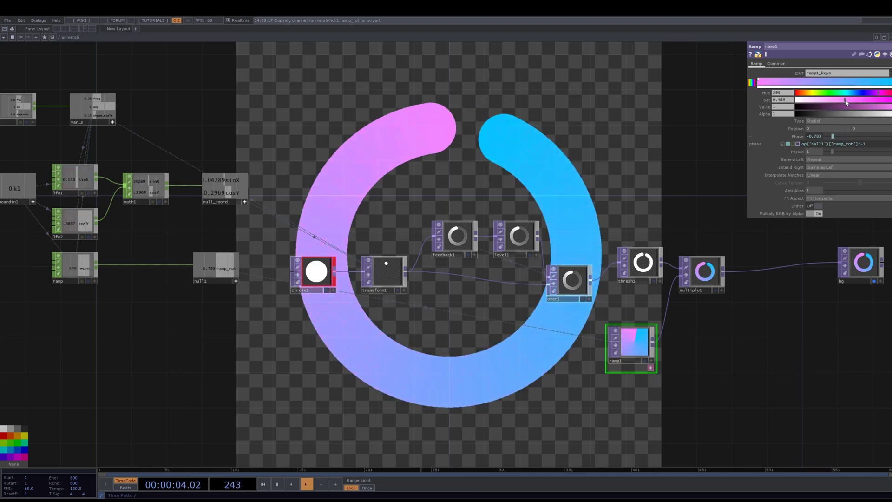
drag(844, 100, 841, 100)
click(887, 82)
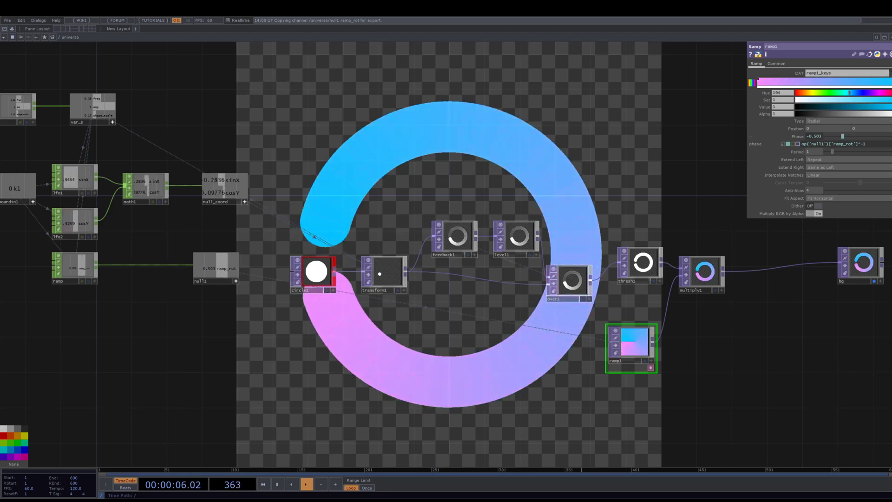
click(855, 100)
drag(855, 100, 840, 100)
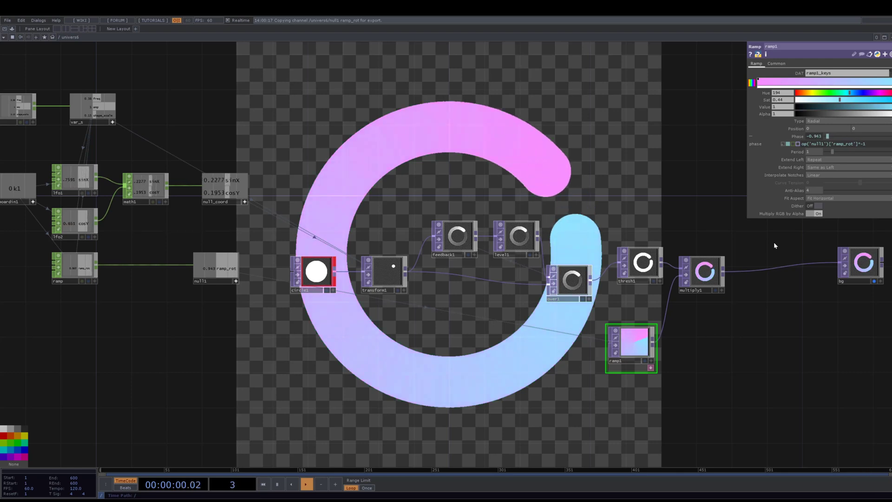
mouse_move(839, 99)
mouse_down()
mouse_move(825, 103)
mouse_move(843, 100)
mouse_up()
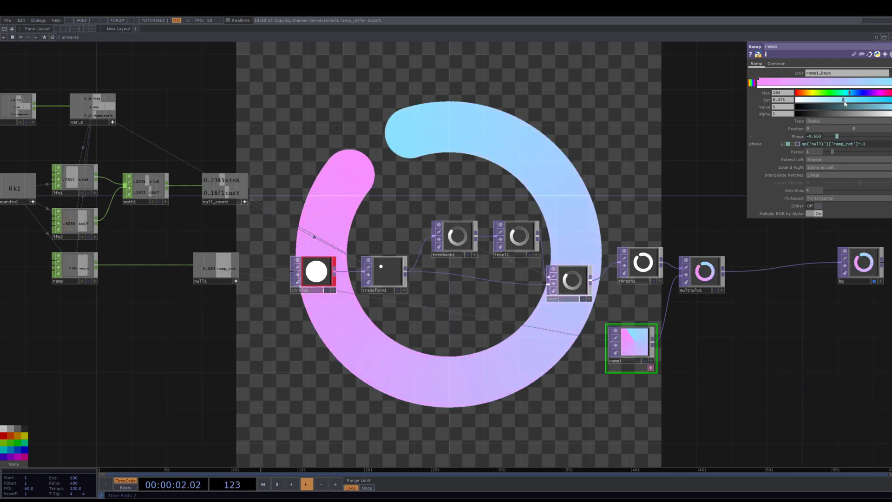
- Set shape_scale in the var Constant CHOP to 0.10
key(h)
drag(246, 241, 371, 241)
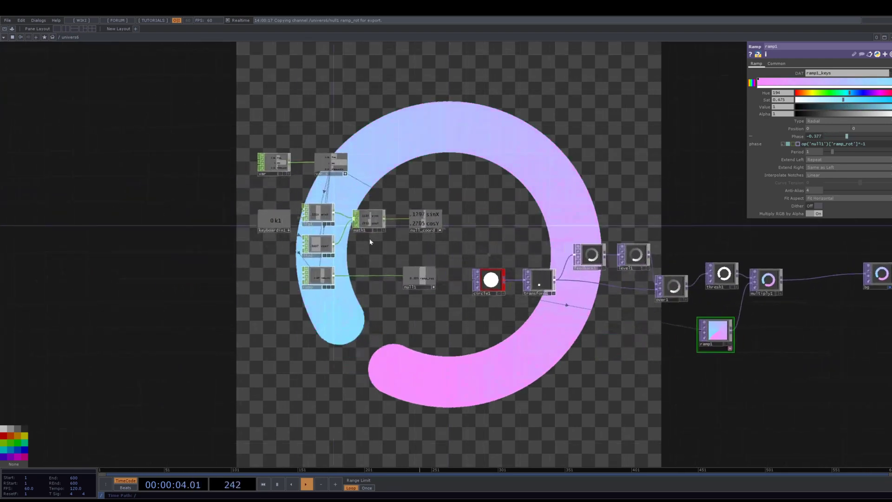
scroll(338, 218, up, 3)
click(251, 145)
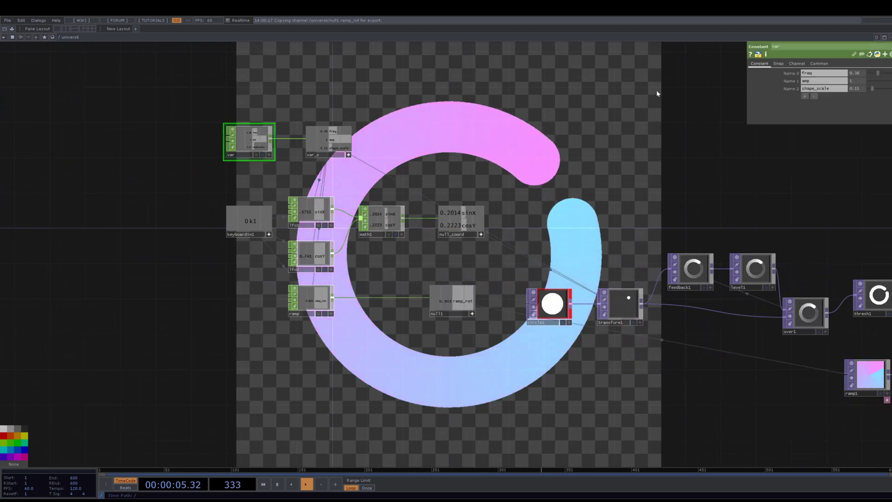
click(858, 88)
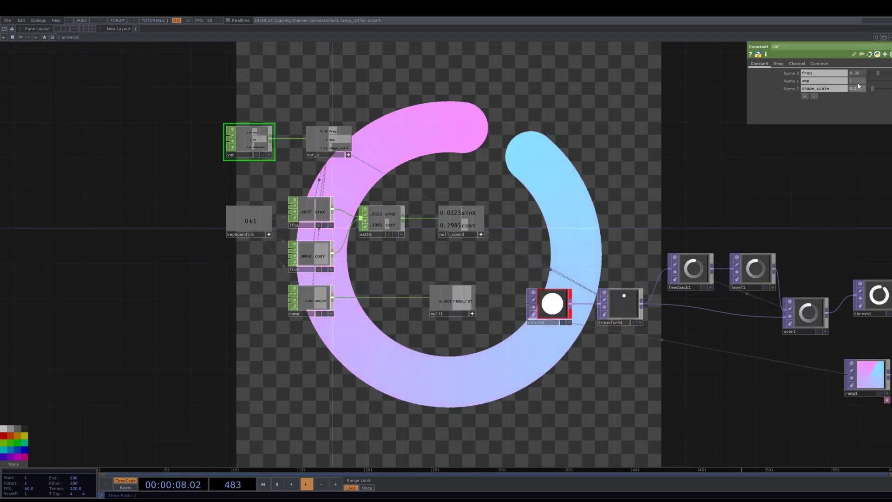
key(BackSpace)
text(0)
key(Return)
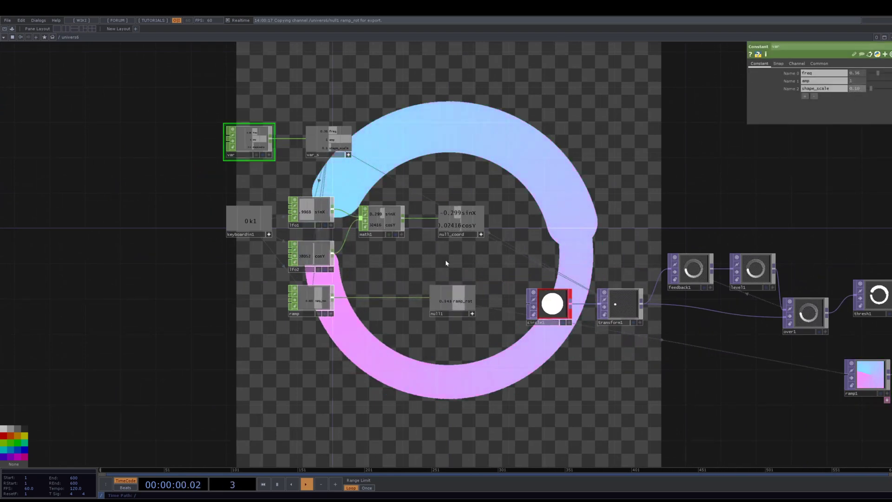
- Move the var Constant CHOP away from var_s to make room for operators between them
drag(660, 366, 513, 329)
scroll(507, 326, down, 2)
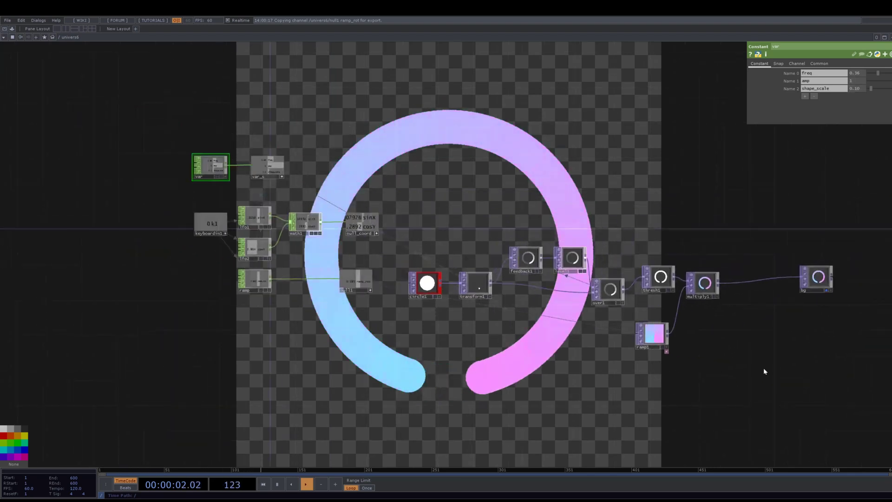
drag(764, 369, 586, 367)
drag(611, 336, 777, 310)
drag(323, 276, 443, 310)
drag(325, 174, 141, 156)
drag(167, 217, 322, 241)
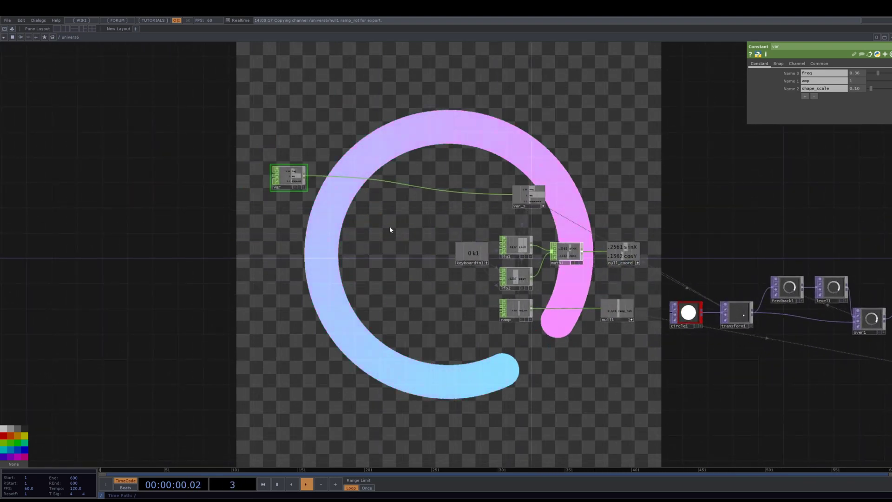
- Set freq in the var Constant CHOP to 0.1
click(537, 199)
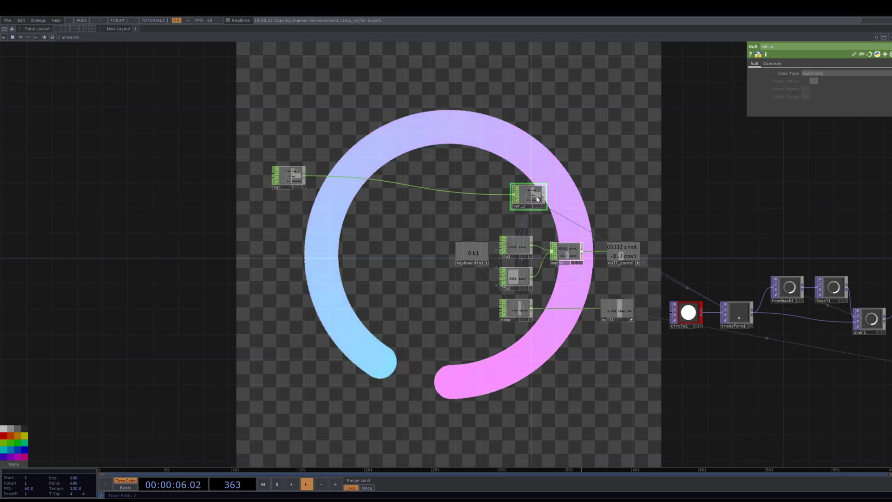
click(295, 180)
click(861, 75)
text(0.1)
key(Return)
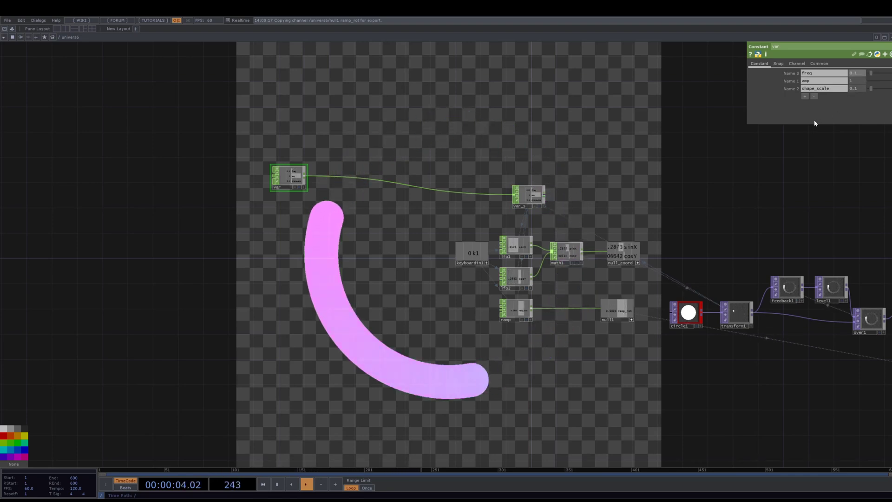
- Lengthen the trail by lowering thresh1's Threshold to 0.001 and raising level1's Opacity to 0.99
drag(691, 172, 591, 145)
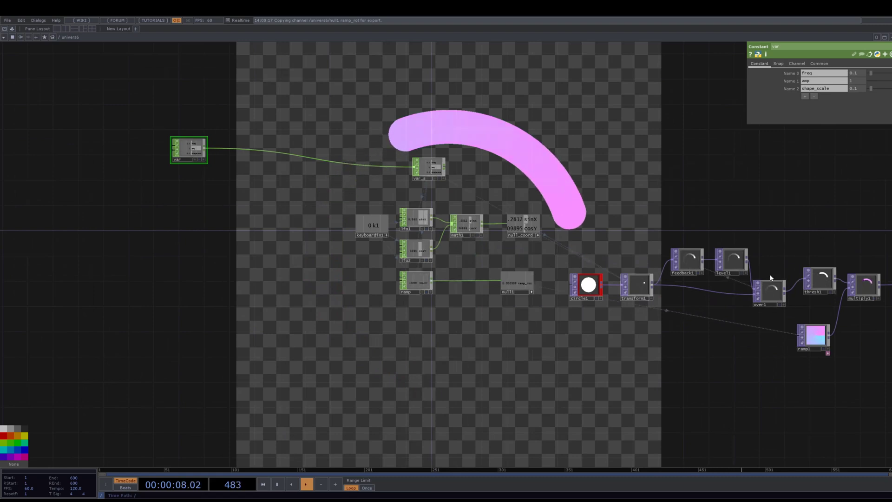
click(825, 288)
click(865, 291)
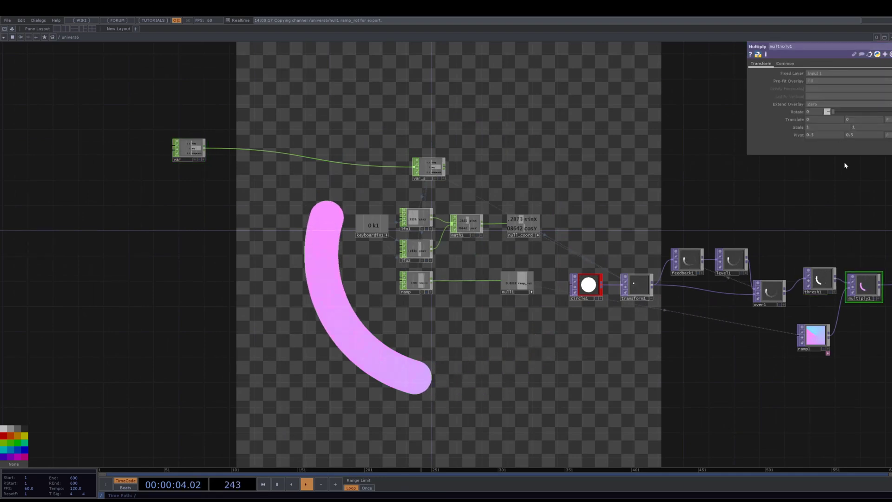
drag(873, 305, 859, 302)
click(809, 278)
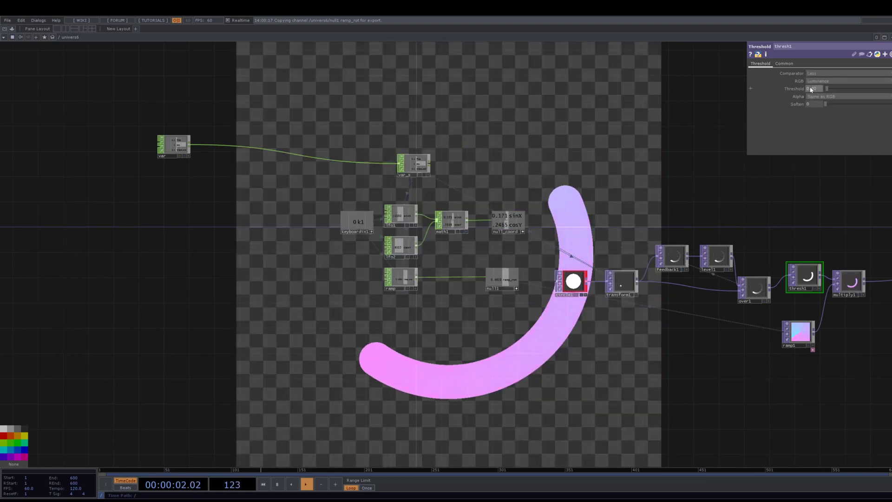
middle_drag(811, 79, 799, 79)
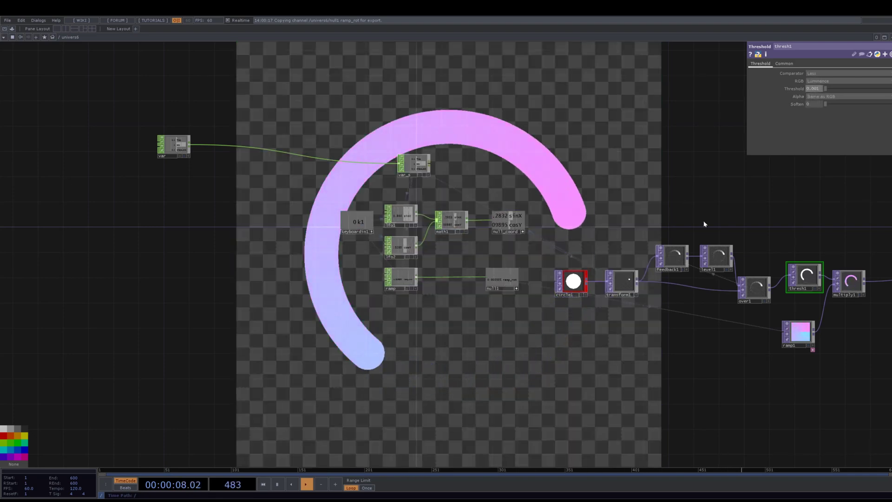
click(728, 257)
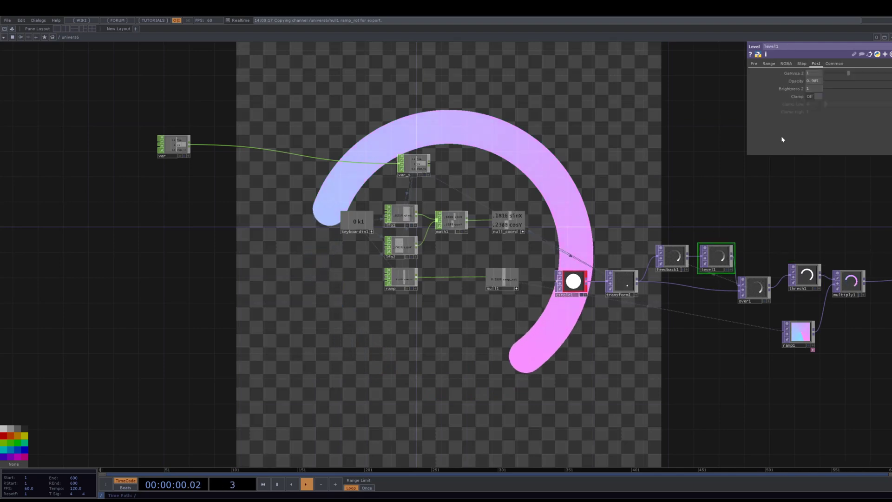
middle_drag(817, 82, 819, 92)
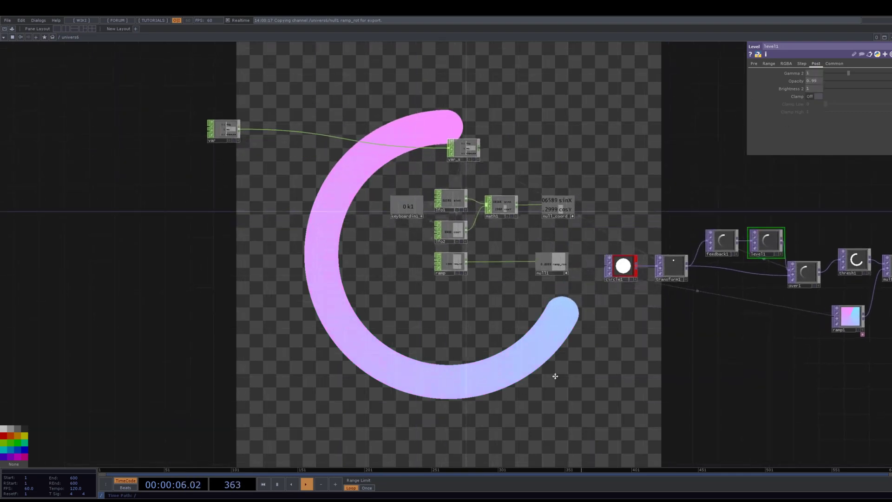
- Move var slightly closer to var_s and insert a Replace CHOP between them
scroll(250, 169, up, 3)
scroll(251, 168, up, 2)
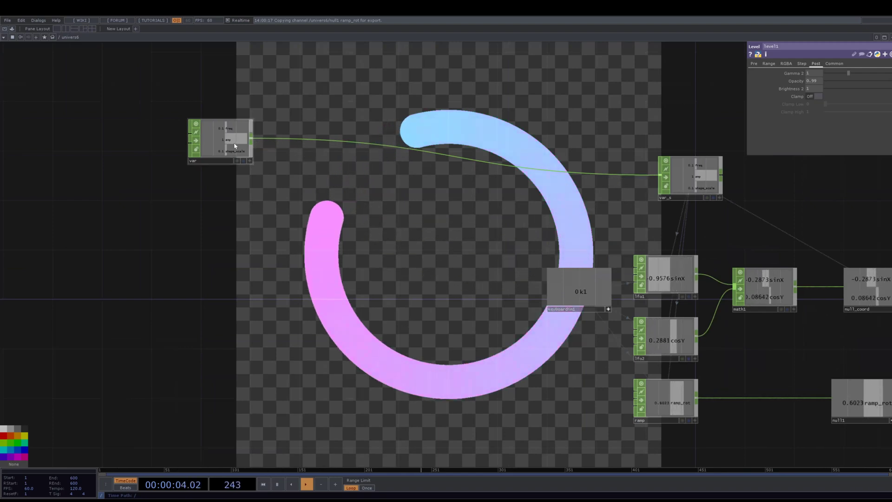
drag(234, 145, 295, 157)
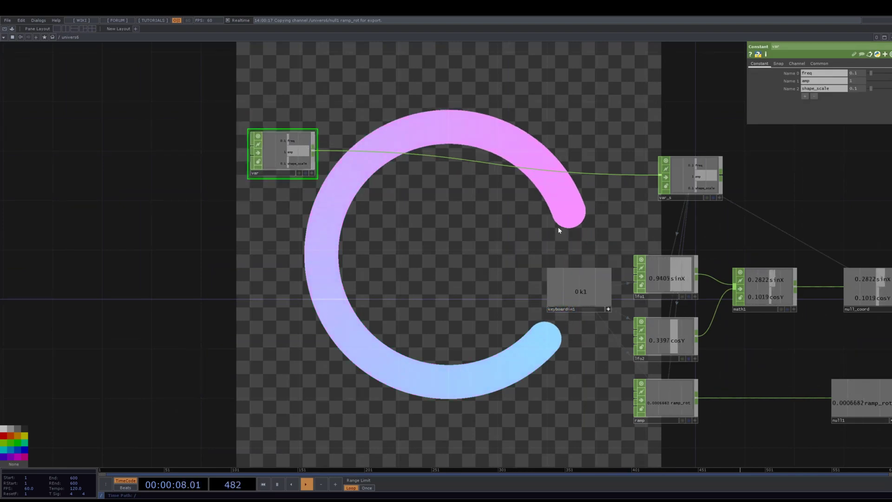
click(314, 153)
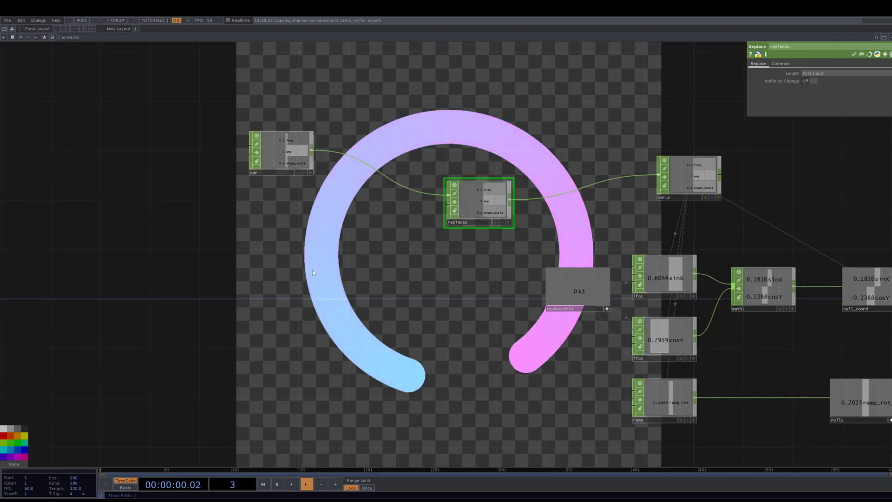
- Add an LFO CHOP below var and connect a Null CHOP to its output
click(285, 233)
drag(285, 234, 215, 258)
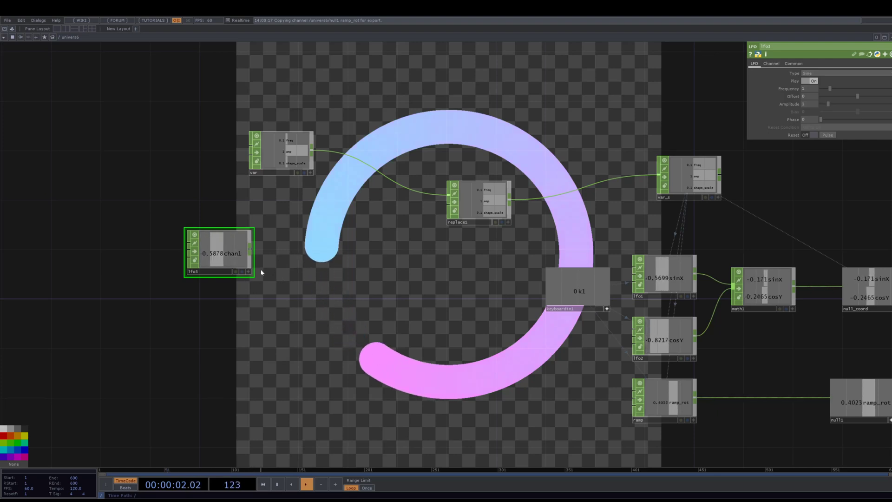
click(375, 266)
- Set lfo3's Frequency to 0.27 and its channel name to amp
click(232, 253)
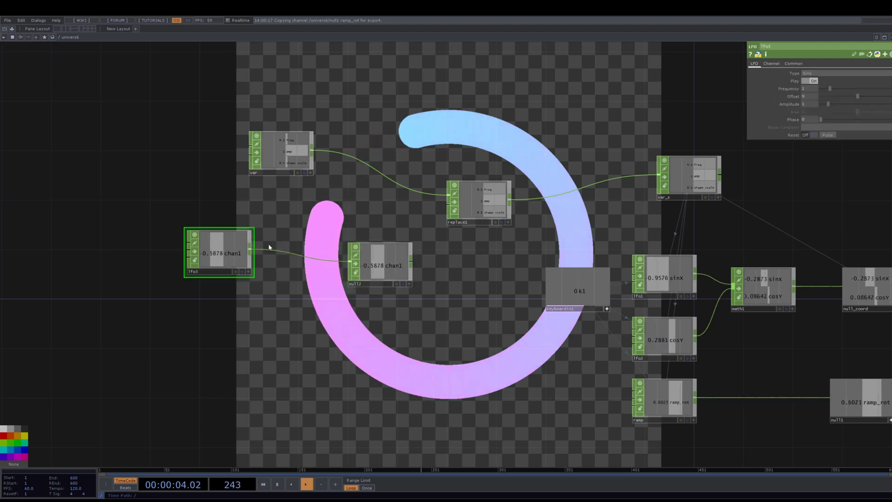
drag(828, 89, 824, 88)
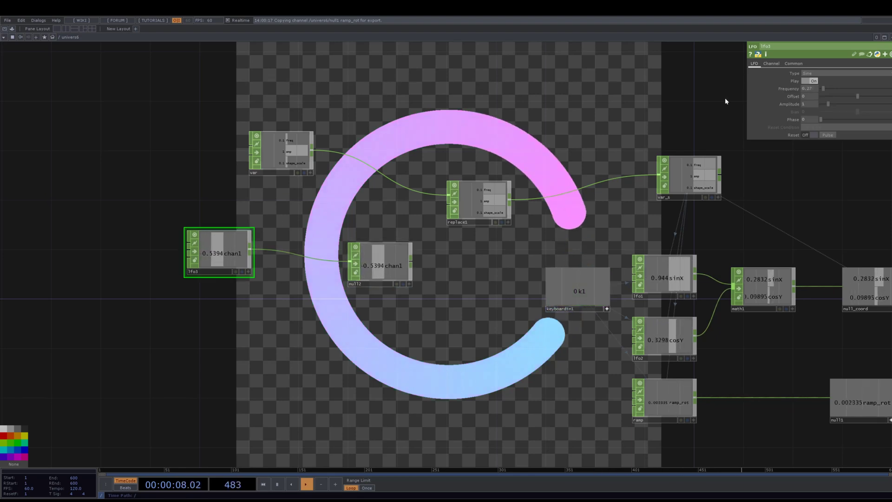
click(771, 64)
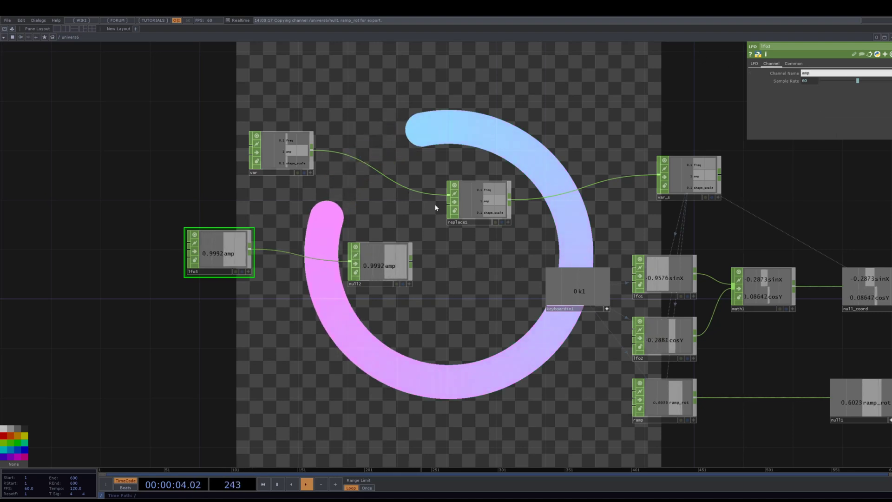
- Connect null2 to replace1's second input so the LFO drives the amp channel
click(483, 204)
scroll(483, 204, up, 5)
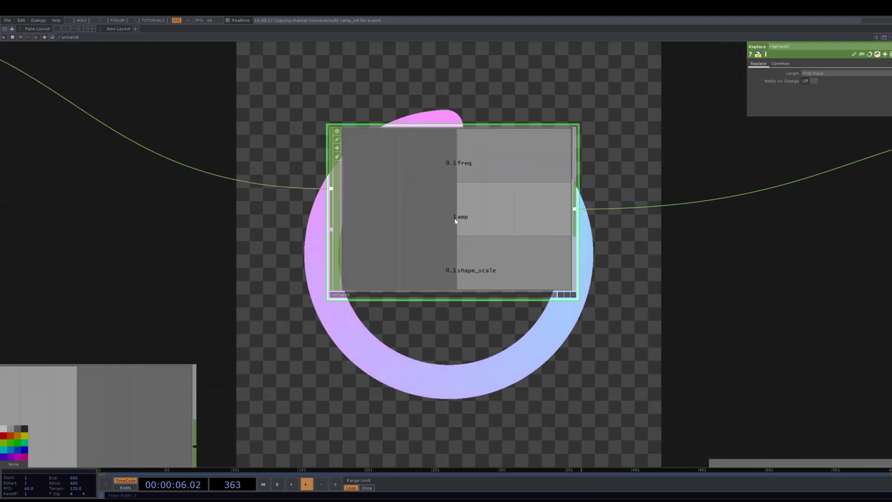
scroll(498, 217, down, 5)
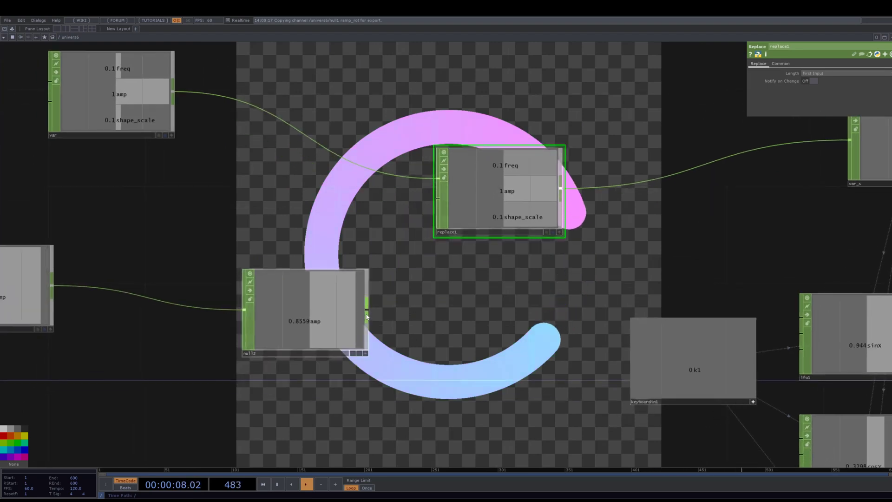
click(366, 309)
click(440, 199)
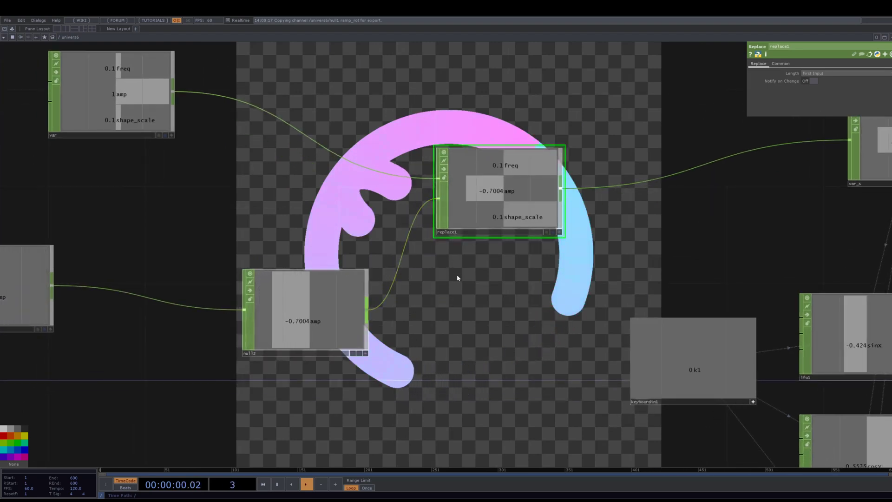
- Add key 2 to keyboardin1's Keys parameter alongside key 1
scroll(463, 291, down, 4)
drag(586, 356, 478, 366)
click(548, 337)
click(537, 318)
scroll(481, 342, up, 2)
scroll(480, 342, up, 4)
click(823, 81)
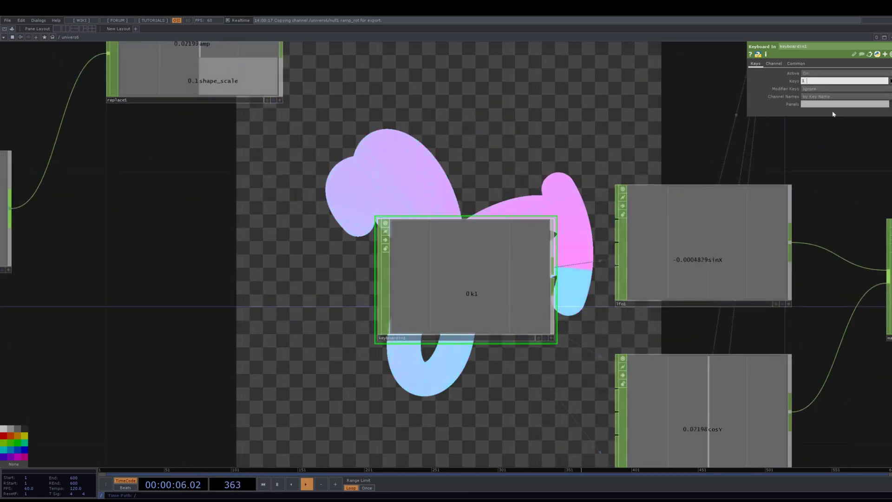
text(2)
- Drive feedback1's Reset parameter with keyboardin1's k2 channel and trigger the reset once to clear the trail
drag(836, 161, 417, 157)
scroll(832, 167, down, 3)
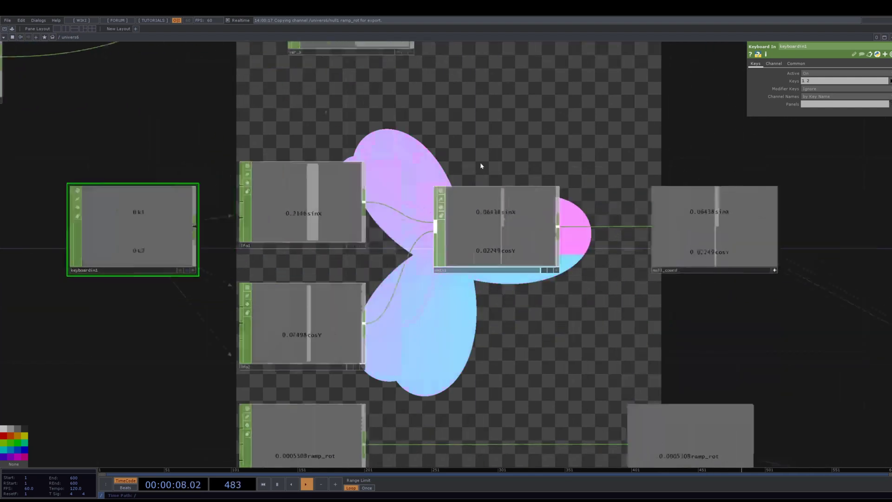
scroll(558, 221, down, 5)
drag(764, 243, 548, 206)
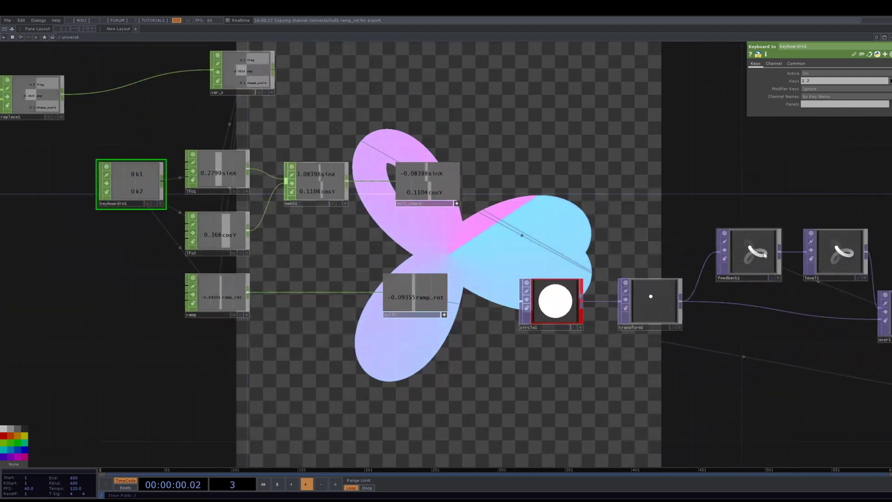
click(747, 256)
click(160, 203)
drag(135, 192, 748, 260)
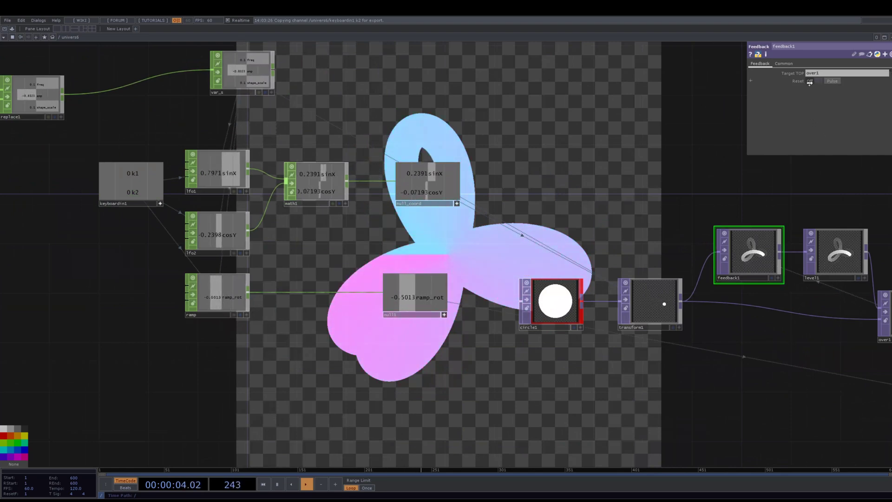
drag(812, 80, 811, 80)
key(2)
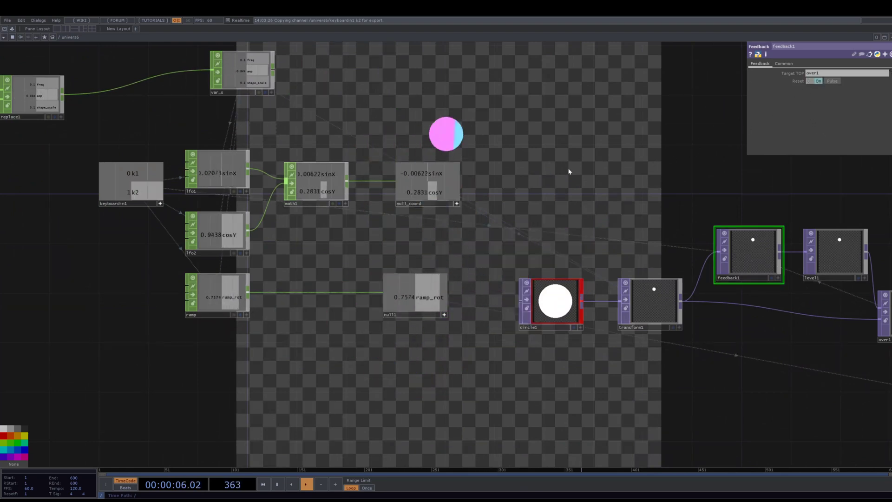
- Connect thresh1 directly to bg's input in place of multiply1
drag(482, 116, 724, 118)
middle_drag(470, 215, 390, 233)
drag(469, 174, 513, 222)
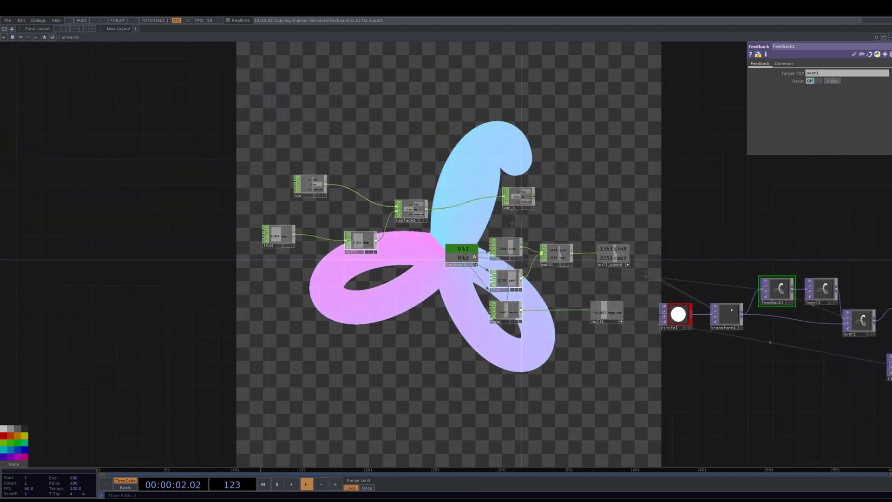
scroll(444, 282, up, 3)
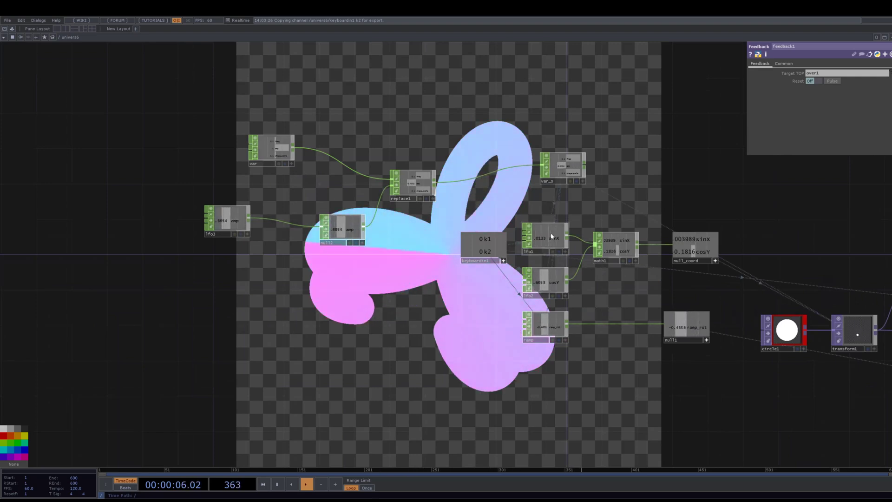
key(h)
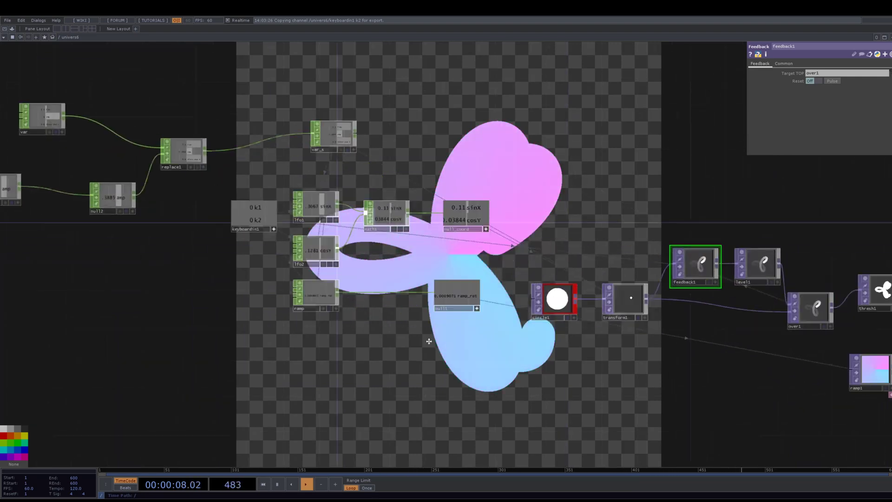
drag(701, 334, 701, 340)
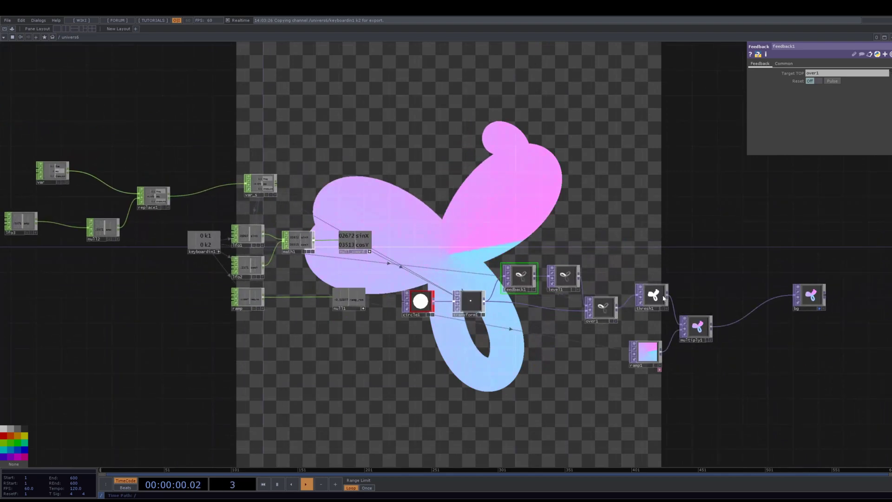
drag(667, 295, 748, 312)
- Open lfo3's LFO parameters to examine its frequency and amplitude settings
drag(163, 281, 408, 253)
scroll(407, 252, up, 3)
drag(338, 295, 469, 373)
scroll(299, 243, up, 5)
drag(298, 242, 348, 260)
scroll(416, 292, down, 2)
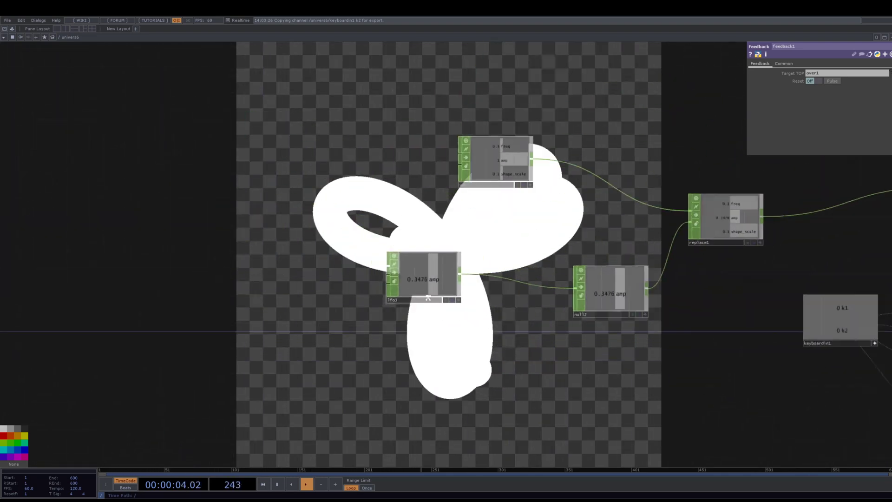
drag(438, 292, 376, 291)
scroll(377, 291, up, 4)
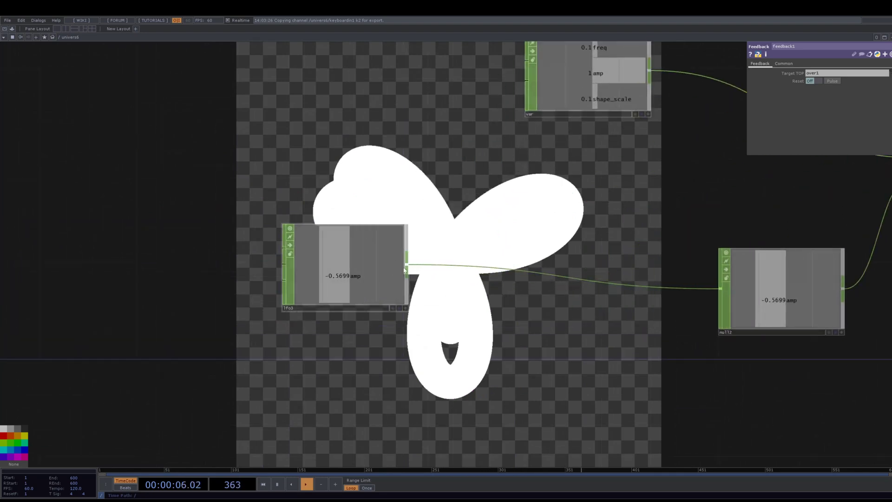
click(376, 263)
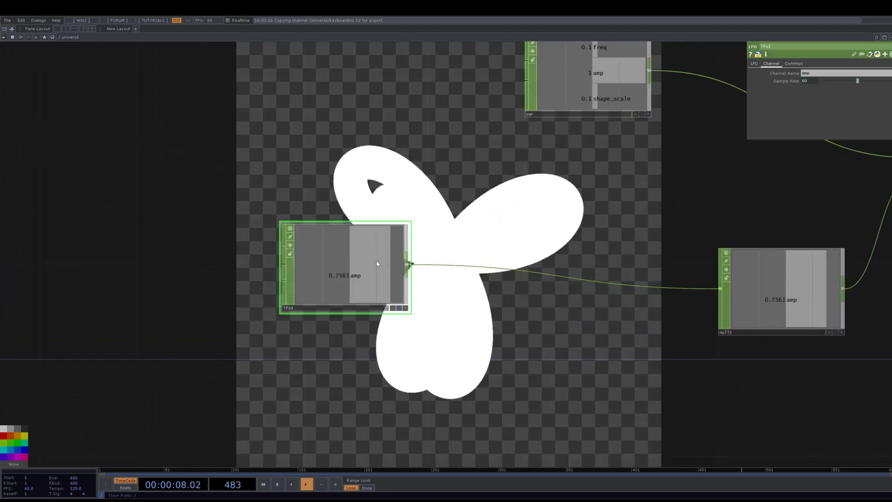
click(754, 63)
- Set the shape_scale channel in the var CHOP to 0.051
scroll(631, 176, down, 2)
drag(631, 175, 595, 226)
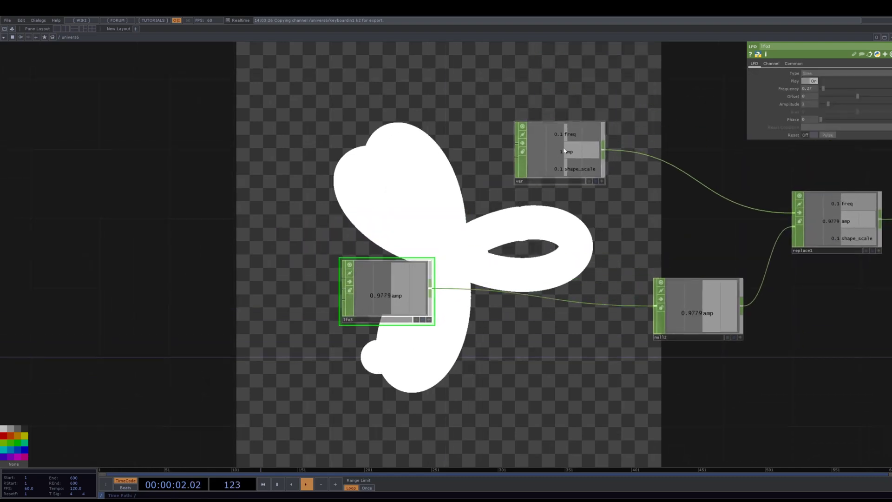
click(557, 149)
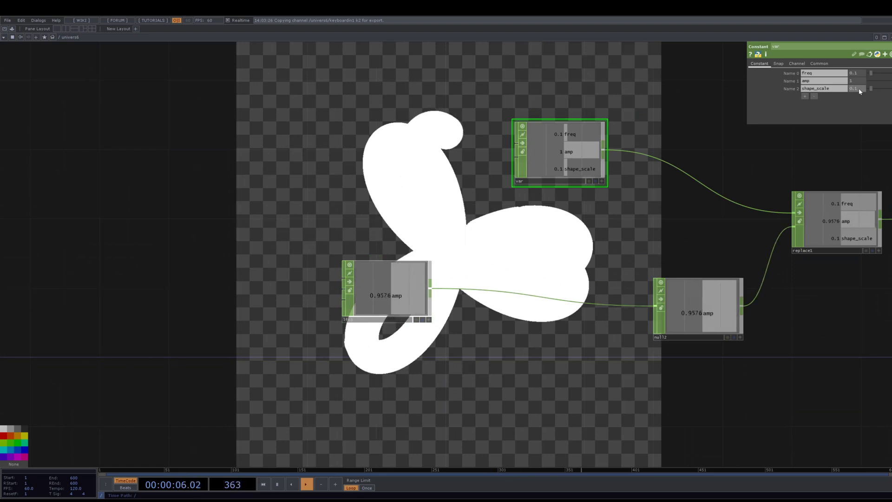
middle_drag(859, 91, 685, 246)
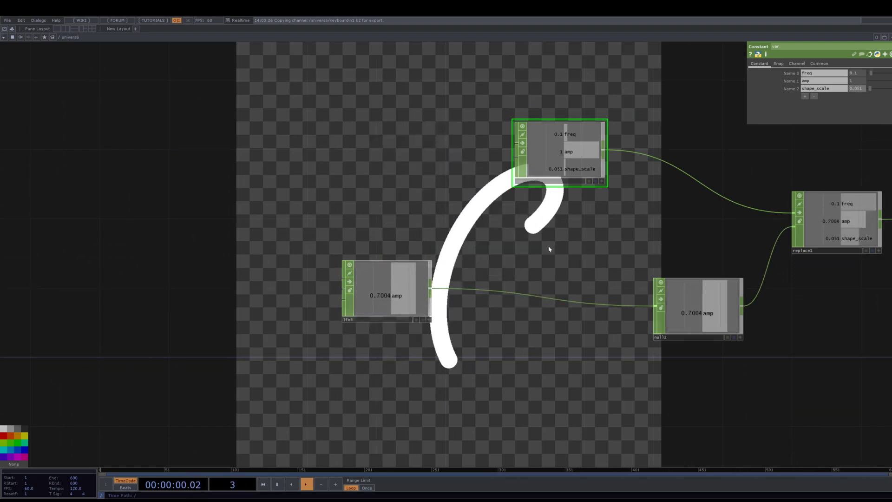
- Set lfo3's Frequency to 1 and its Amplitude to 2.62
click(398, 292)
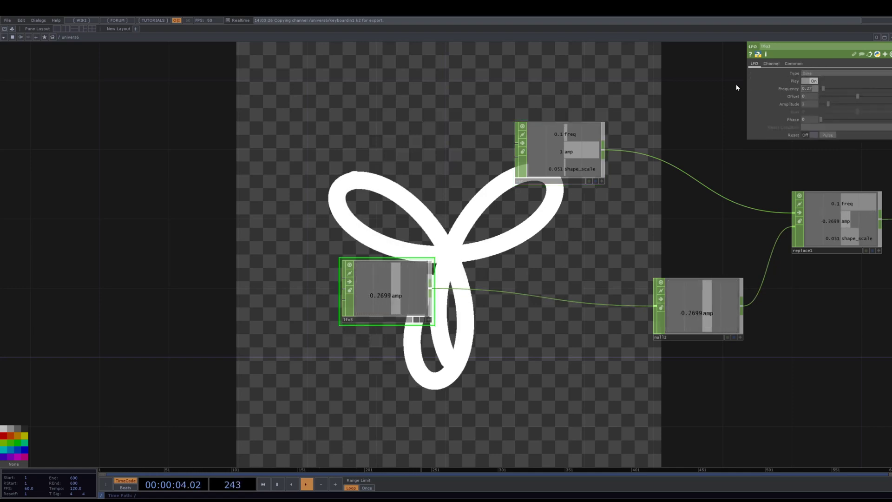
text(1)
key(Tab)
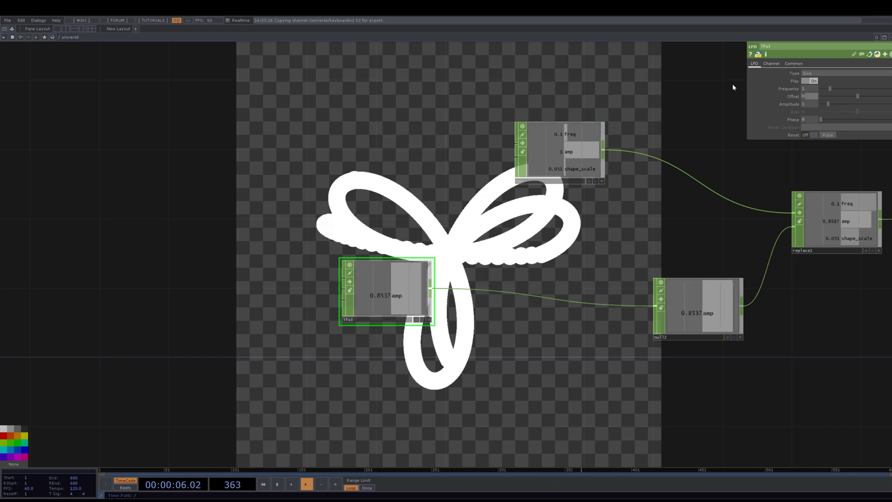
text(2.)
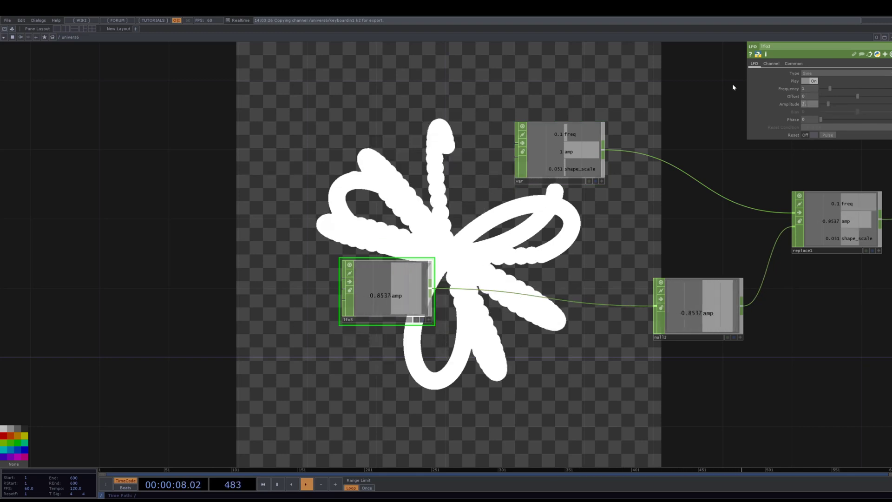
text(52)
key(Return)
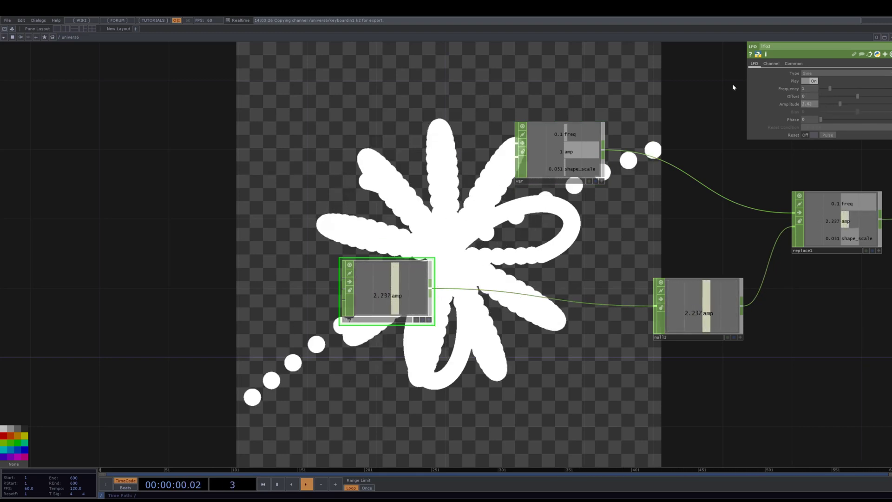
- Insert a Math CHOP between lfo3 and null2
right_click(431, 291)
text(math)
key(Return)
drag(431, 291, 461, 307)
- Set math2's From Range to -1 to 1 and its To Range to 0.8 to 1.2
click(790, 63)
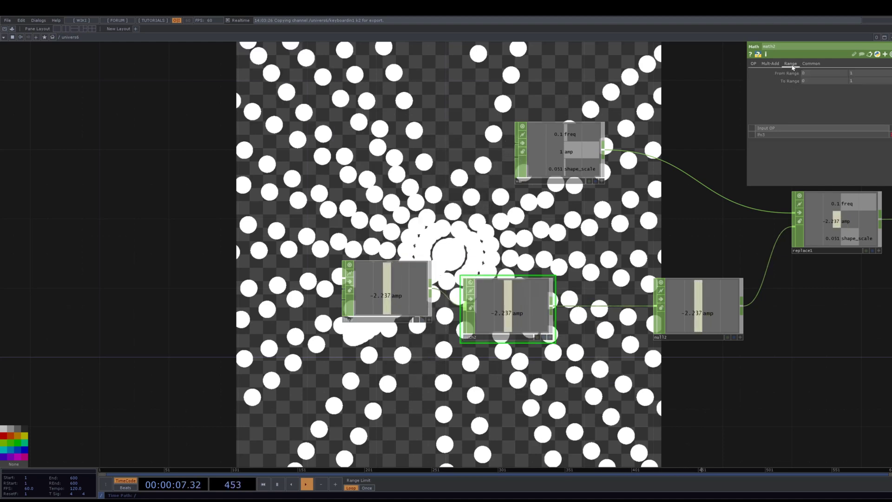
click(823, 72)
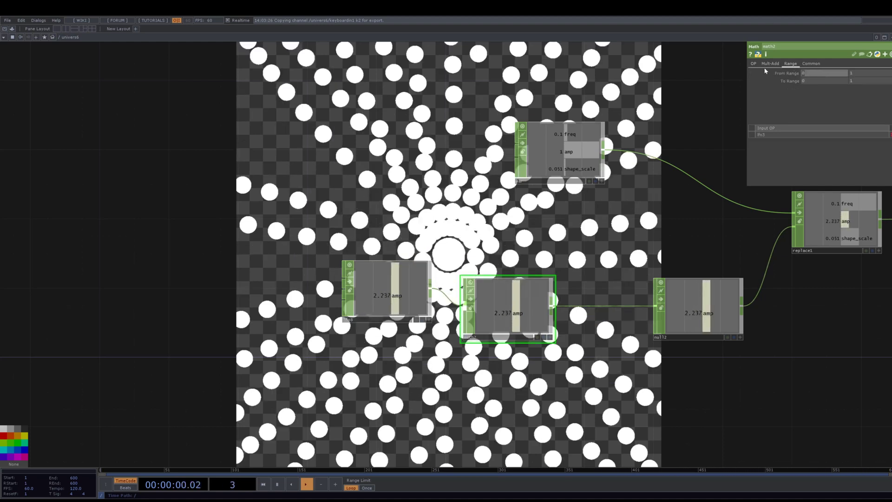
text(-1)
key(Tab)
click(808, 80)
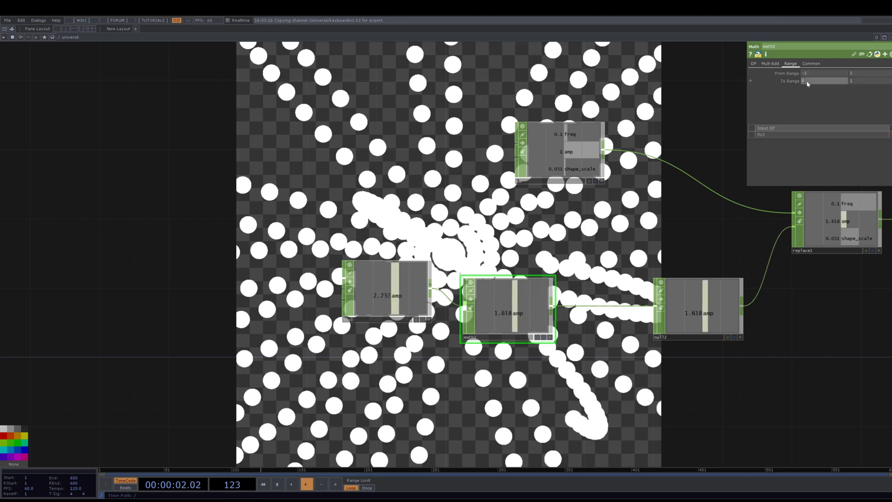
text(.8)
key(Tab)
text(1.2)
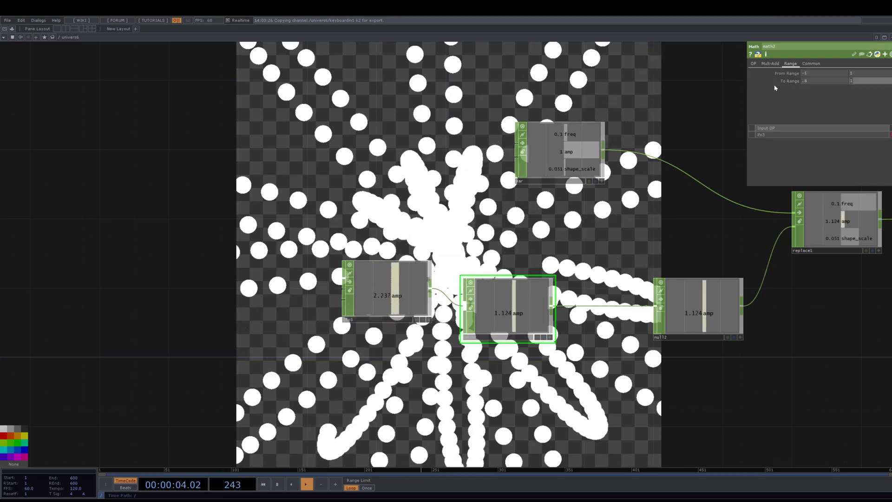
key(Return)
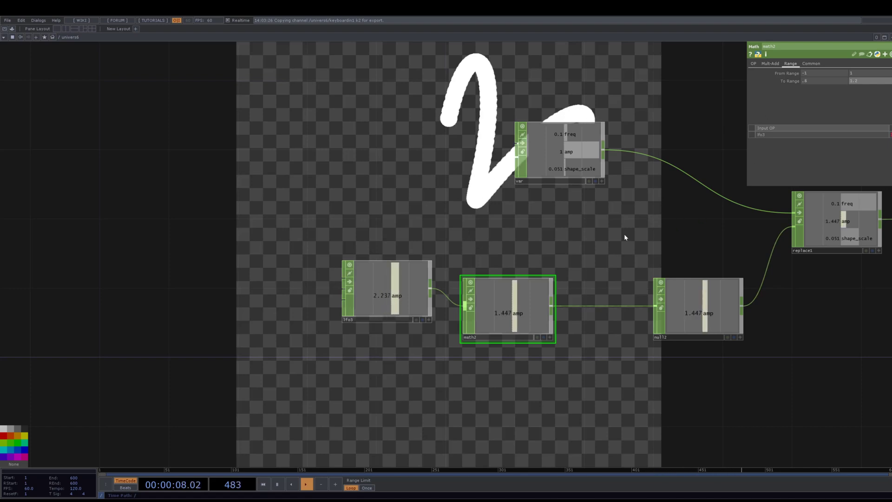
- Move lfo3 and math2 farther away from null2 and set lfo3's Frequency to 0.28
drag(586, 347, 536, 262)
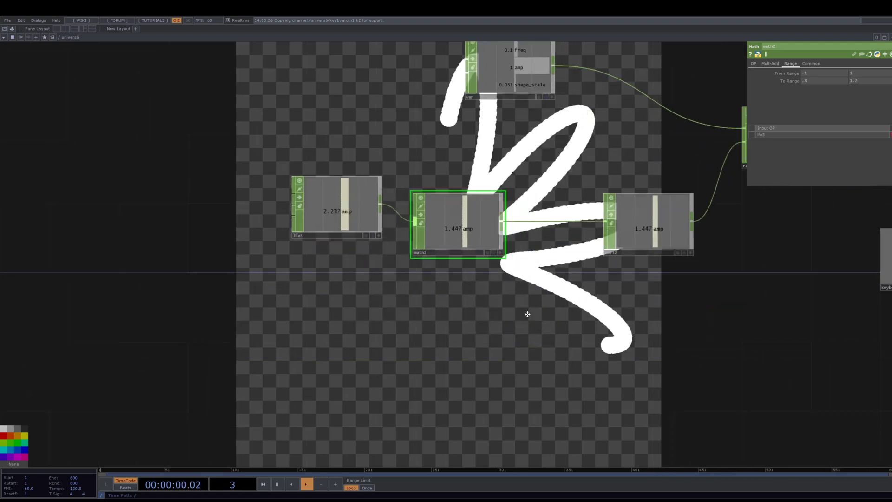
drag(546, 328, 592, 298)
scroll(534, 260, up, 2)
scroll(534, 260, right, 2)
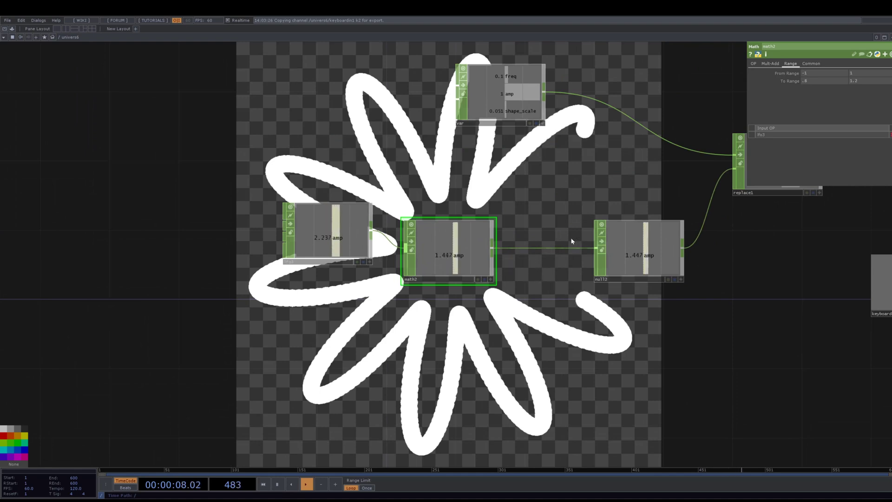
drag(470, 319, 291, 223)
drag(497, 252, 271, 234)
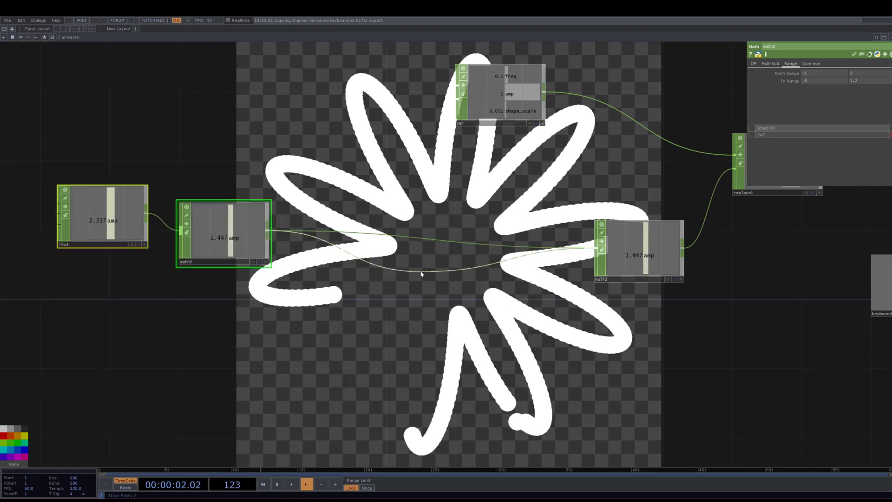
click(111, 227)
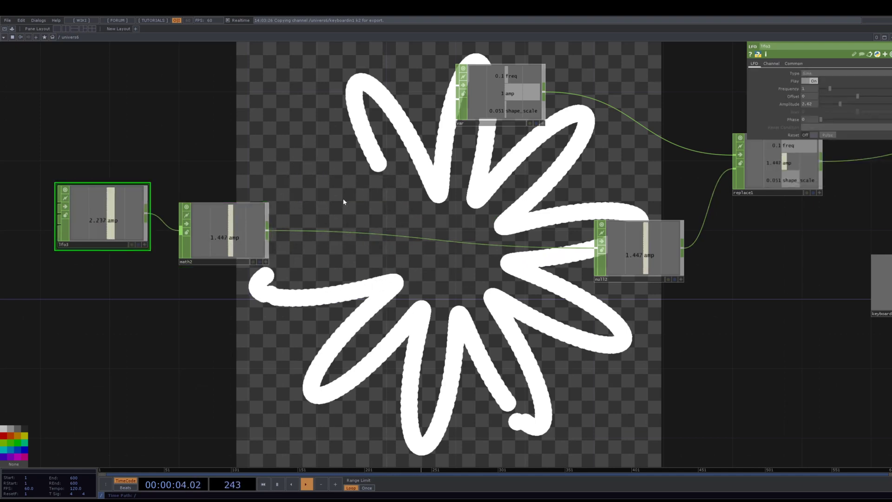
drag(831, 90, 823, 90)
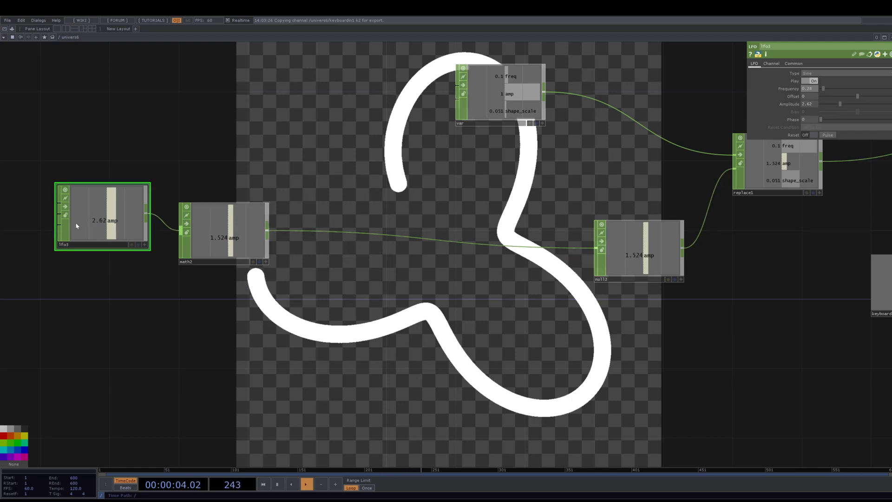
- Set math2's Channel Post OP to Positive
click(212, 240)
click(755, 64)
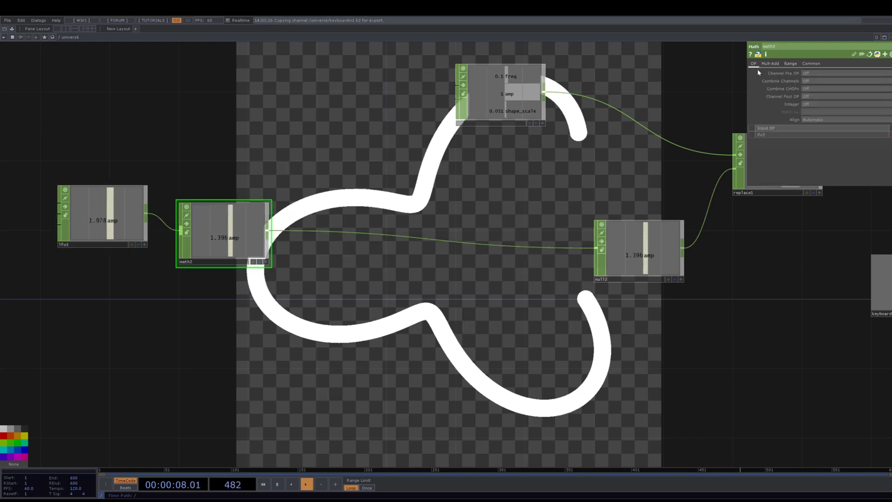
click(812, 97)
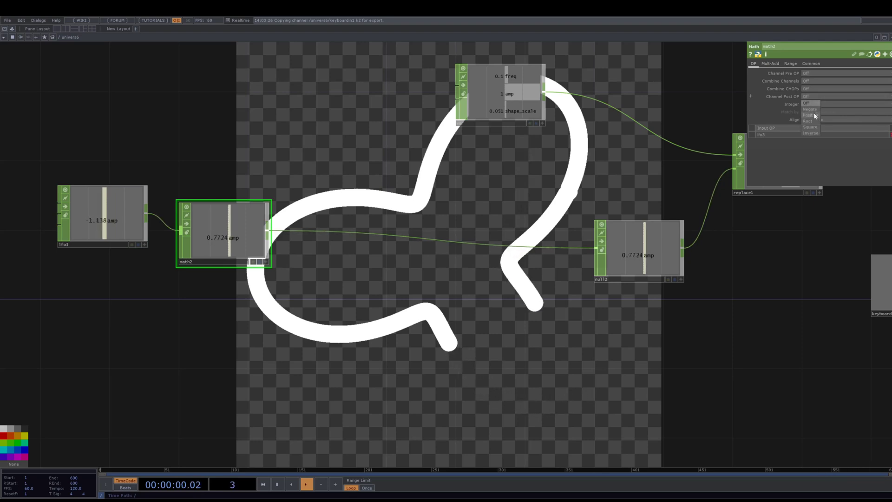
click(814, 115)
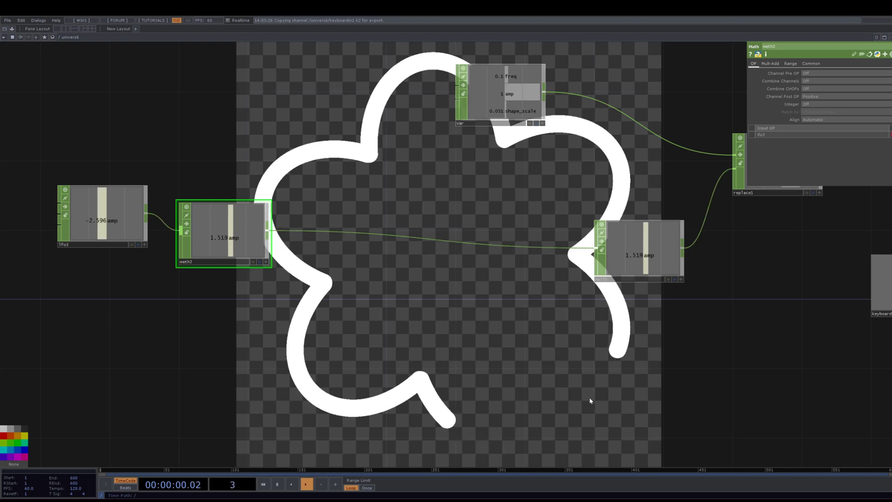
- Connect multiply1's output to bg in place of thresh1 so the ramp-colored trail feeds the background
drag(614, 375, 406, 333)
scroll(528, 348, down, 5)
scroll(823, 366, up, 2)
drag(701, 396, 304, 376)
scroll(637, 339, up, 2)
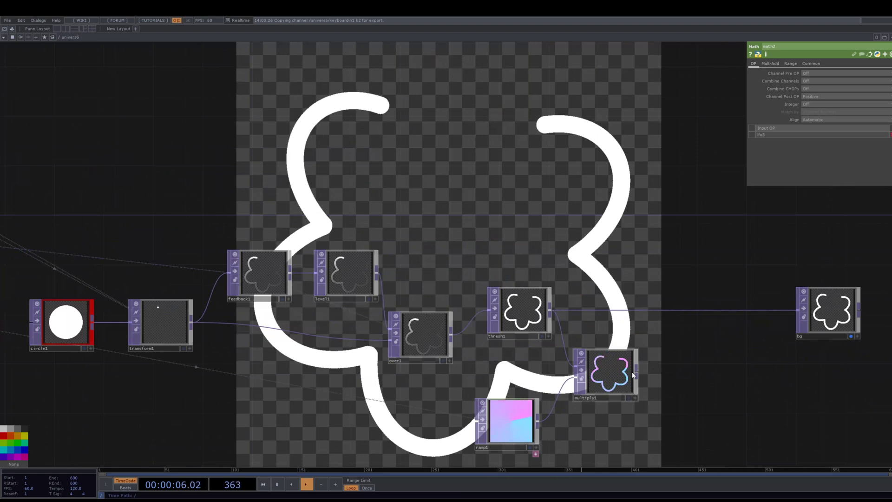
drag(654, 379, 637, 256)
scroll(634, 256, up, 5)
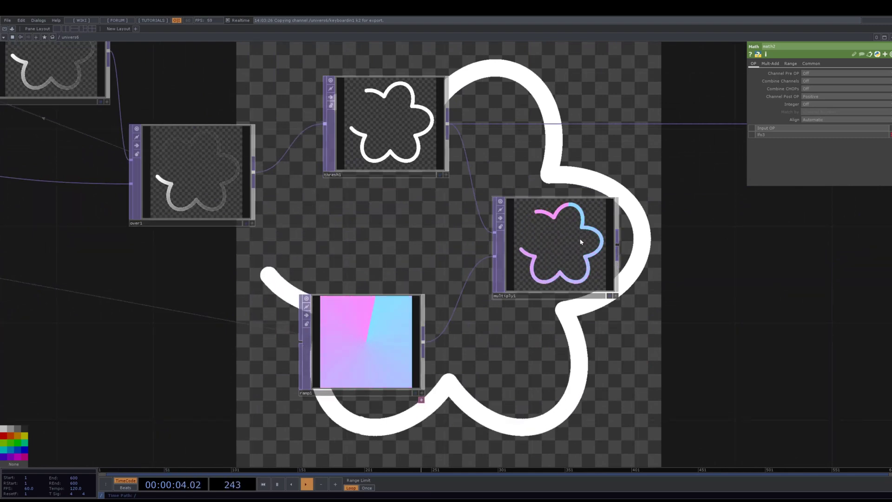
click(562, 285)
scroll(507, 329, down, 5)
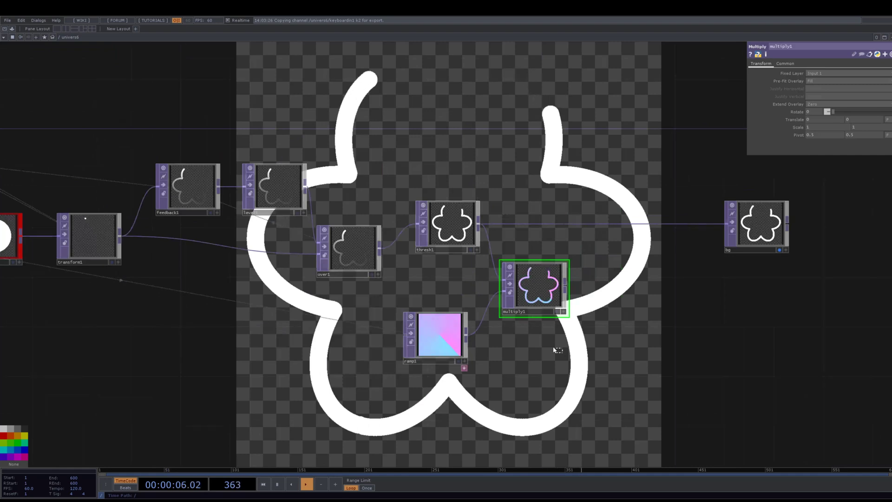
click(447, 341)
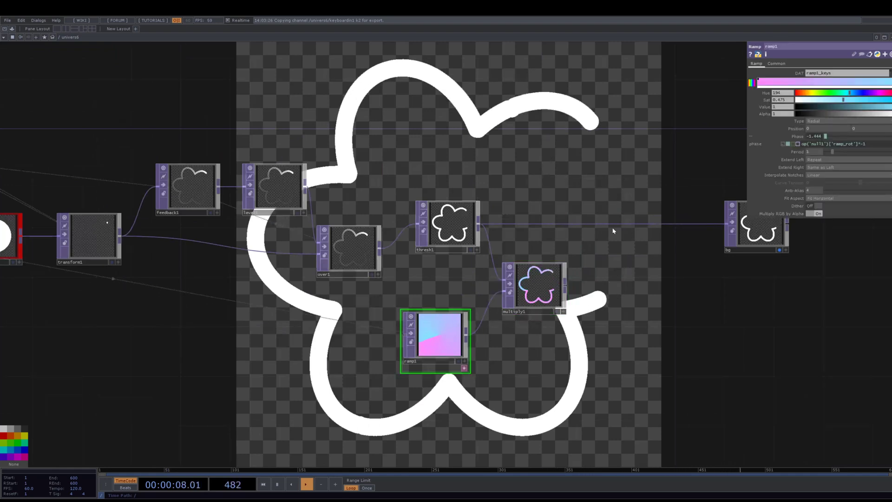
drag(591, 224, 578, 224)
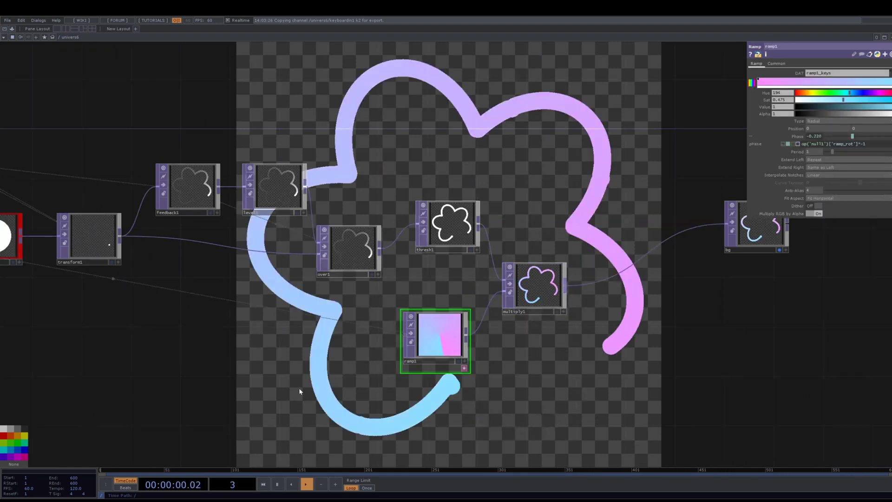
- Set the ramp LFO's Amplitude to a constant 1 in place of its var_s amp reference
drag(312, 385, 520, 335)
scroll(391, 305, down, 3)
drag(299, 311, 386, 312)
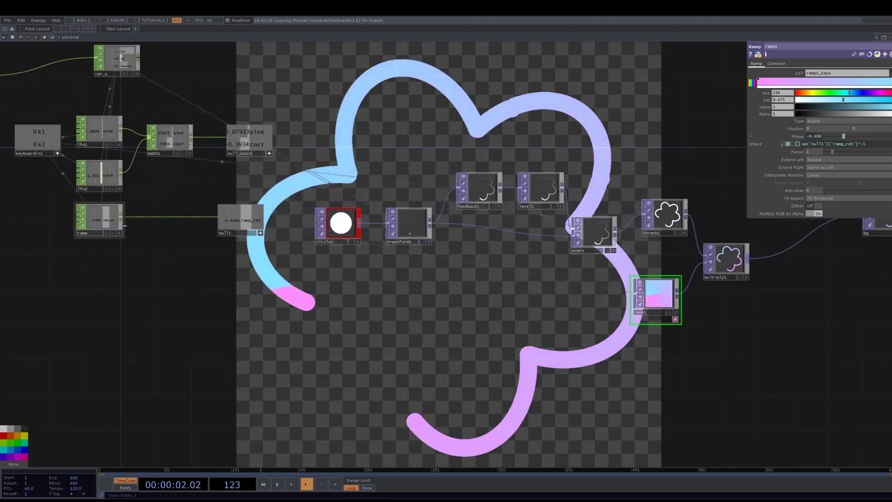
click(104, 222)
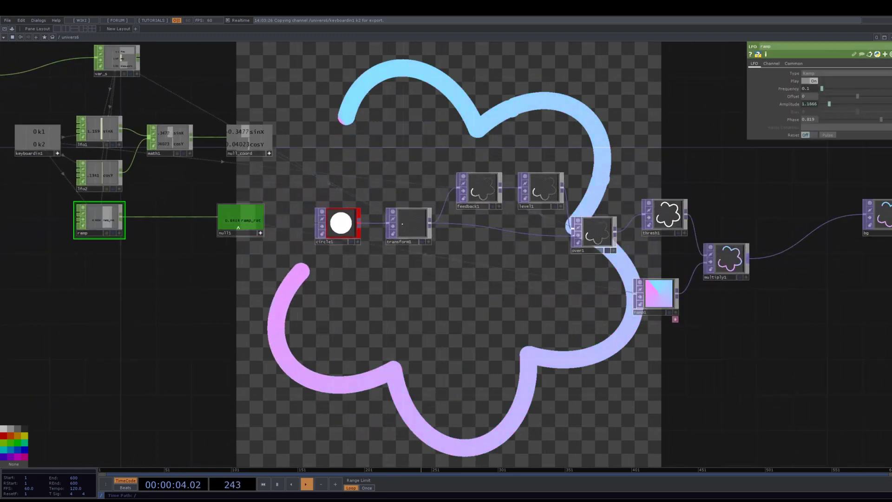
scroll(173, 237, up, 3)
drag(194, 241, 212, 244)
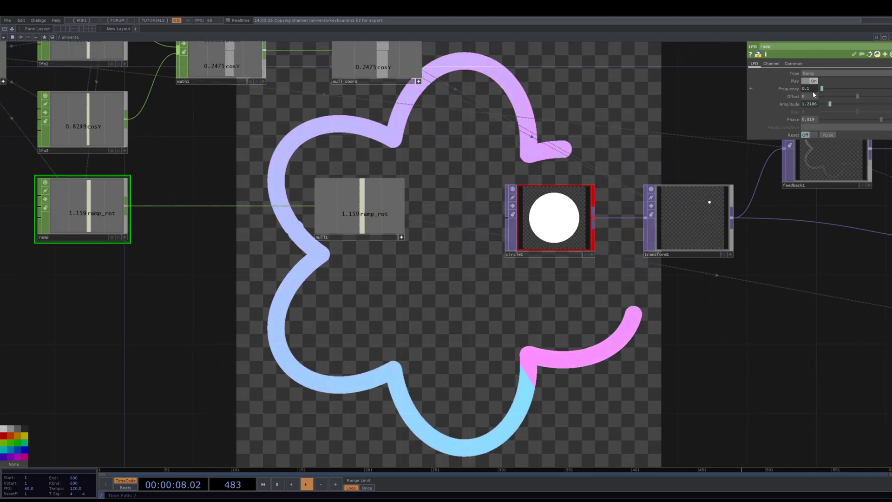
click(795, 89)
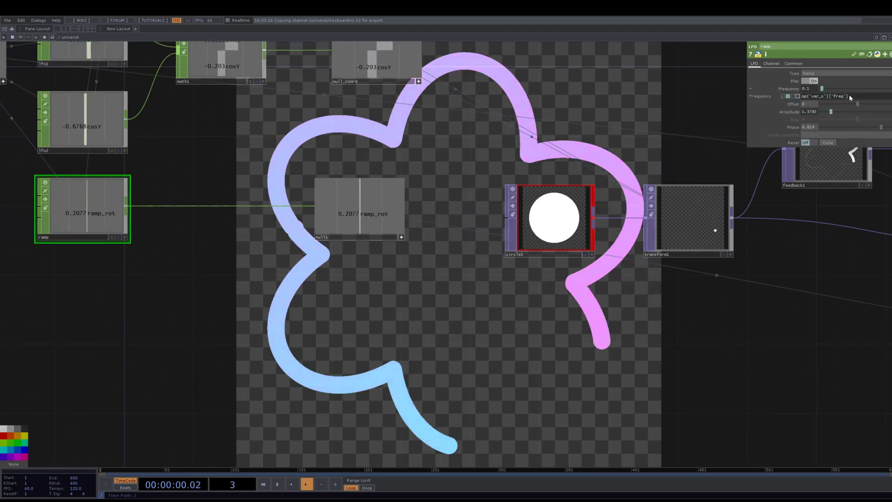
drag(848, 95, 720, 126)
click(795, 112)
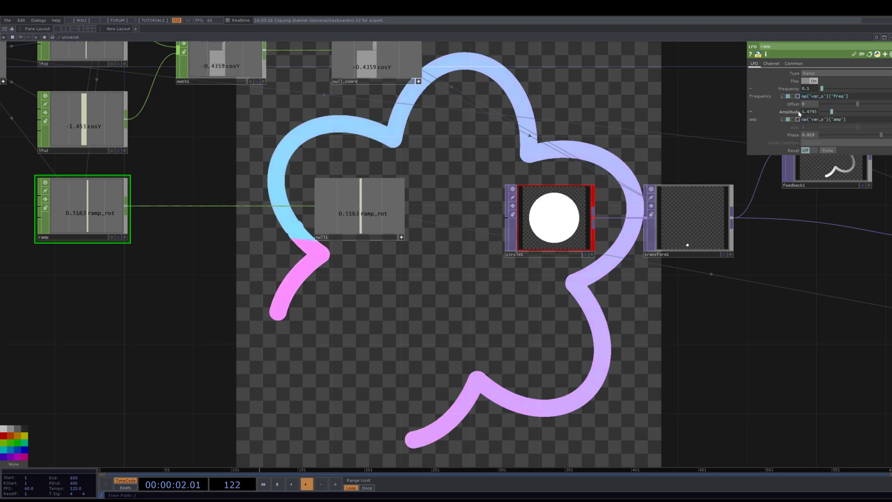
click(783, 119)
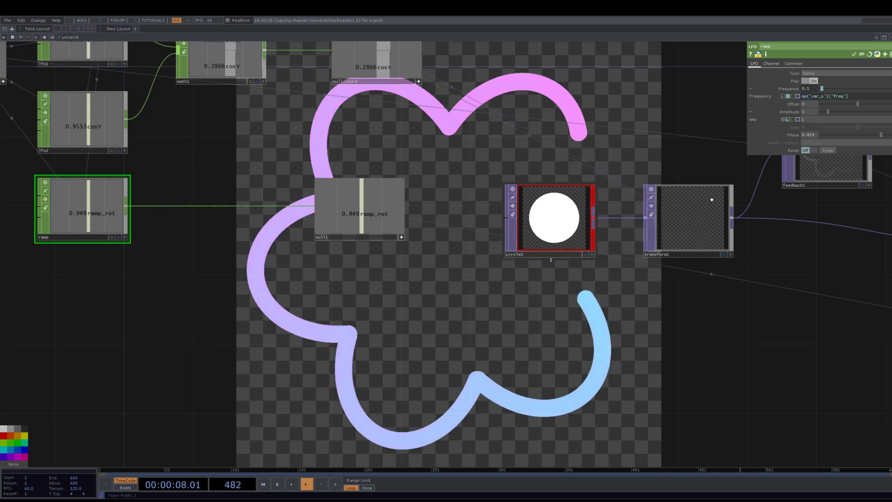
- Insert a Filter CHOP between math2 and null2 to smooth the amp channel
drag(490, 318, 368, 289)
scroll(368, 289, down, 5)
scroll(532, 295, up, 3)
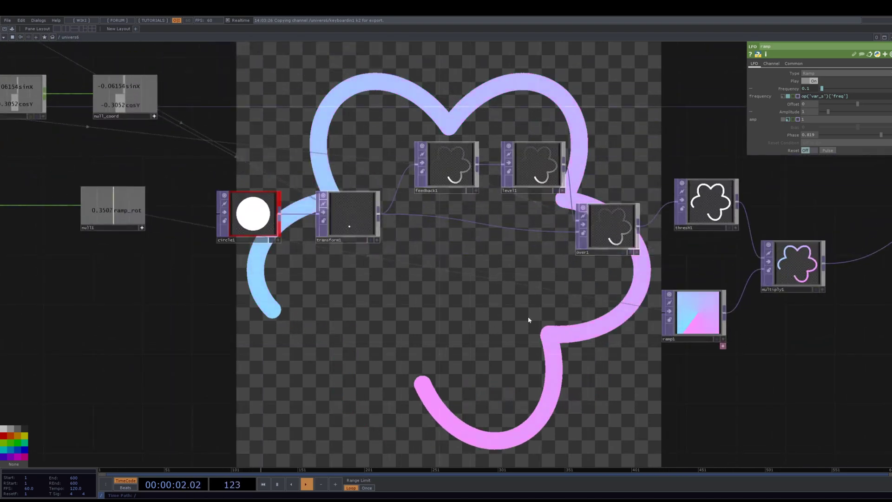
drag(511, 349, 622, 374)
drag(284, 295, 440, 322)
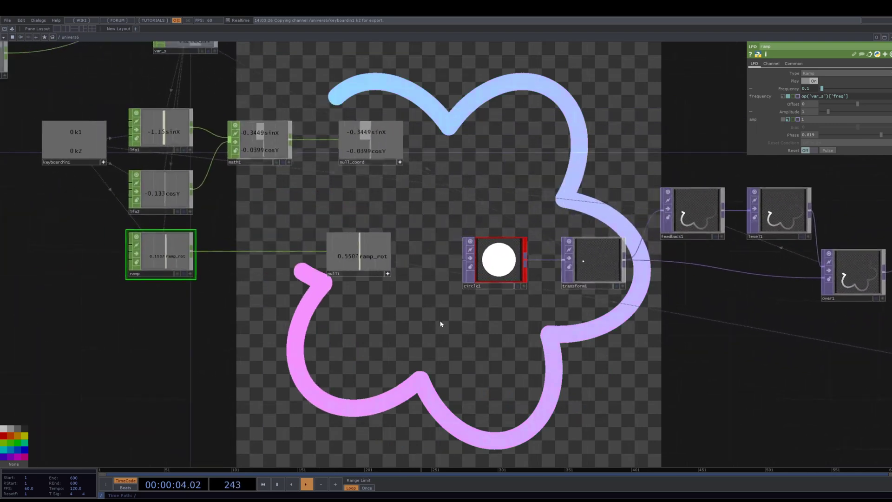
scroll(421, 315, down, 3)
drag(179, 232, 279, 254)
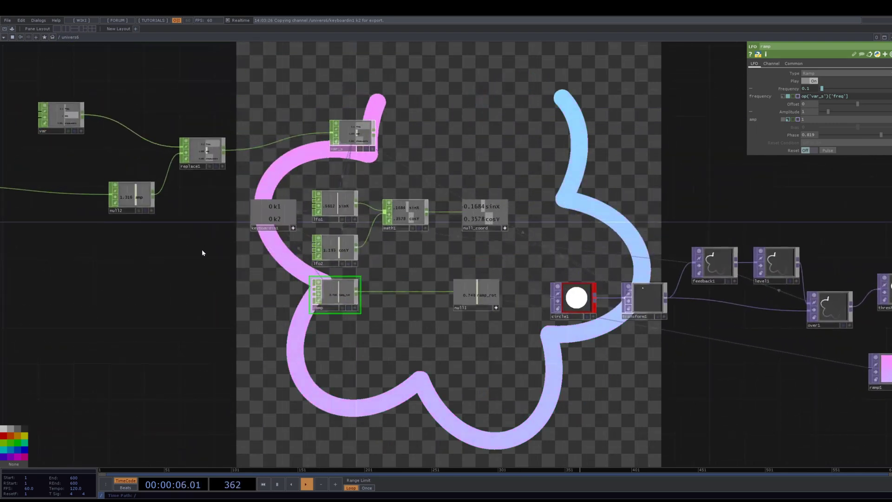
drag(201, 252, 403, 290)
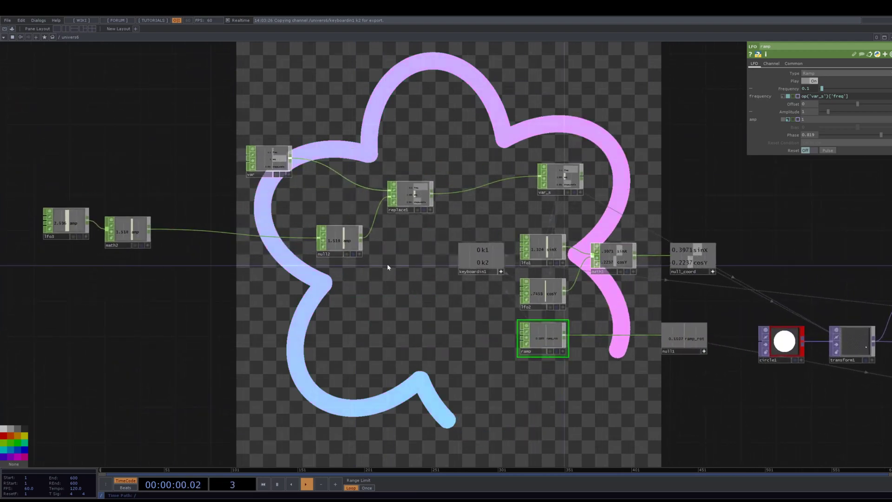
drag(651, 404, 589, 412)
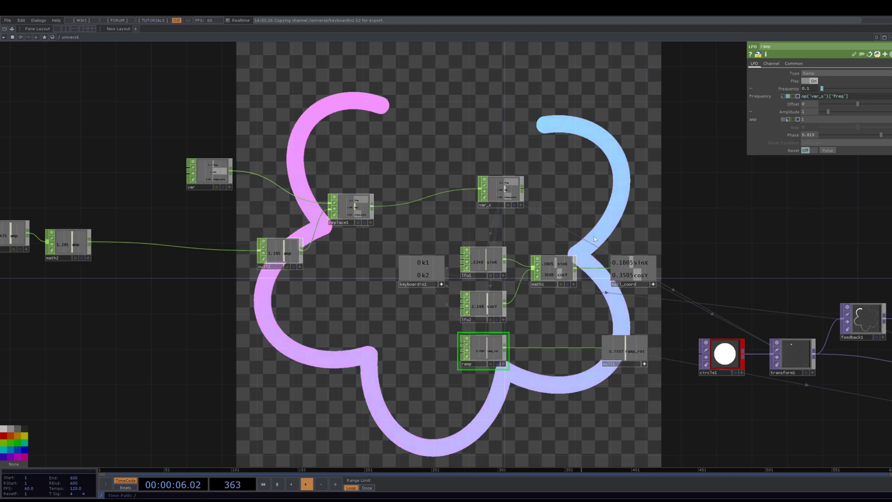
drag(743, 271, 707, 241)
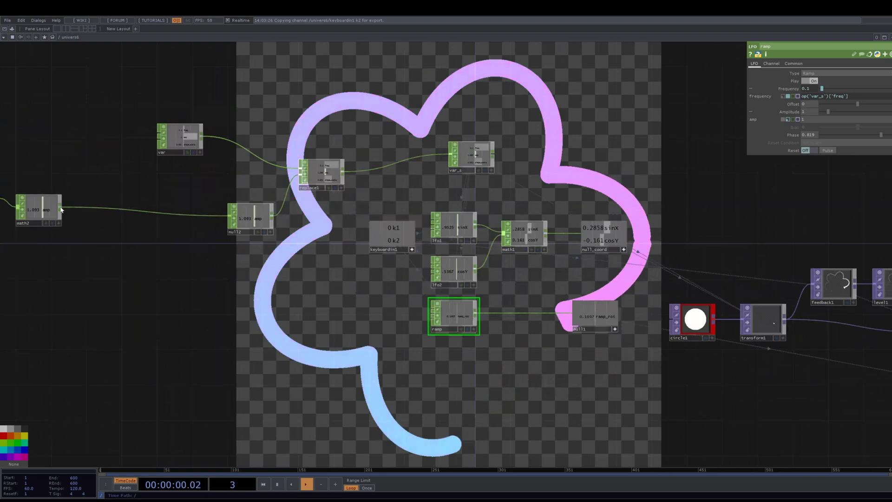
click(9, 117)
drag(10, 117, 115, 196)
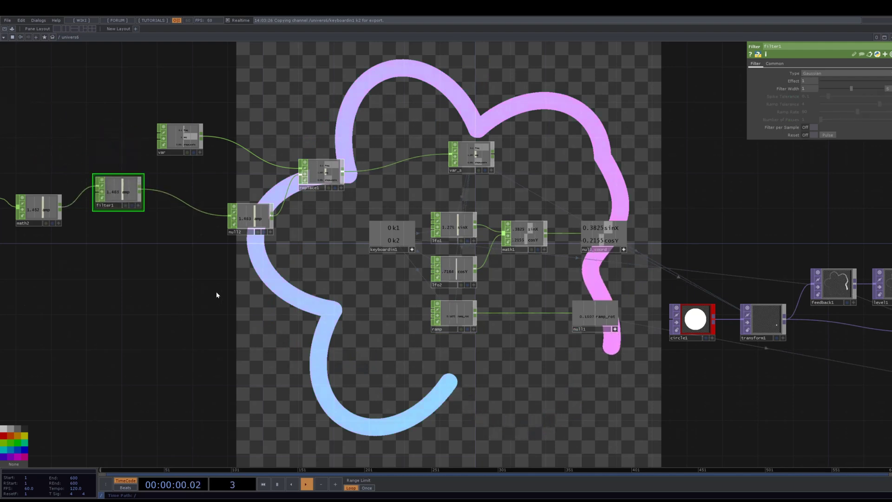
- Insert an Edge TOP between multiply1 and bg
drag(153, 282, 100, 263)
scroll(314, 265, down, 2)
drag(539, 380, 412, 362)
drag(650, 360, 436, 325)
scroll(560, 251, up, 2)
drag(607, 225, 687, 234)
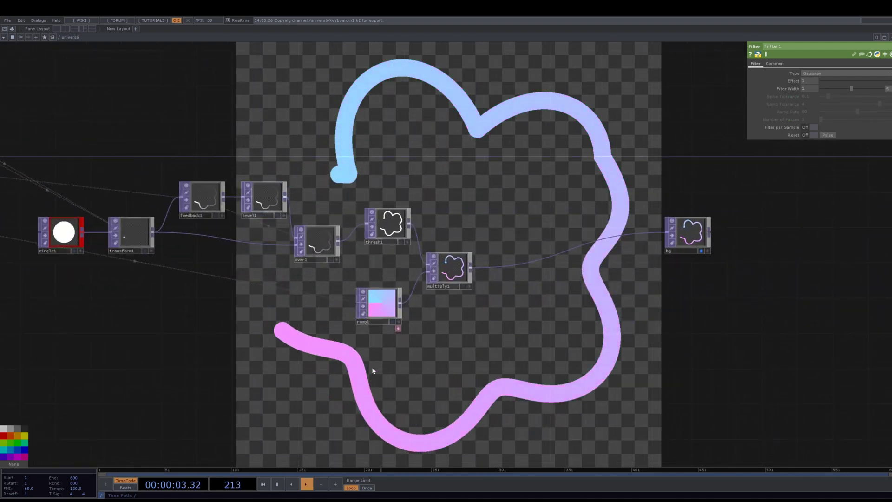
click(386, 321)
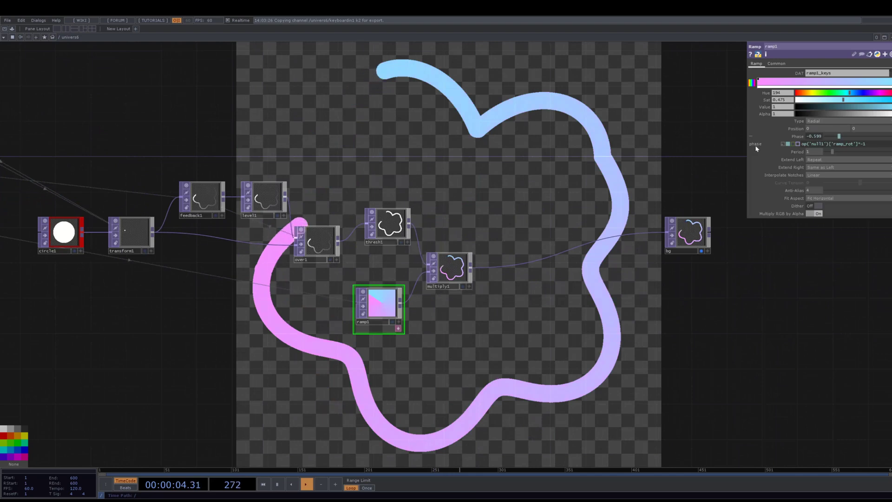
click(467, 272)
drag(472, 274, 532, 267)
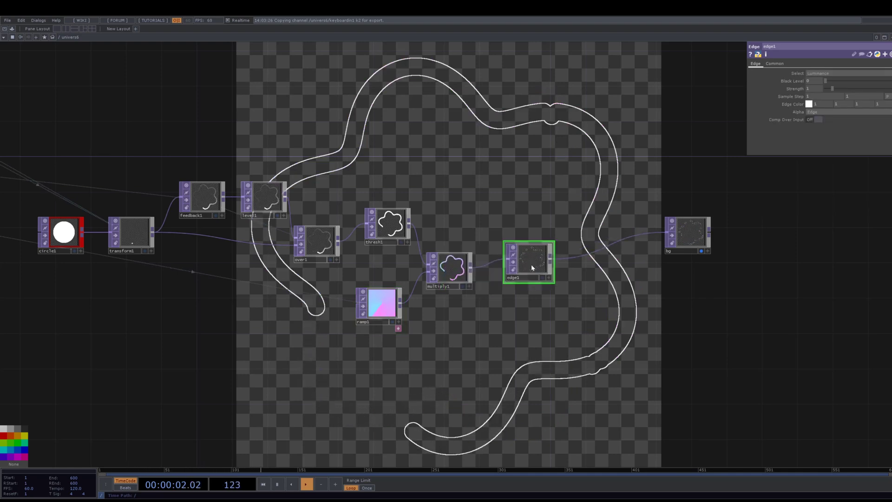
scroll(533, 261, up, 5)
scroll(514, 275, down, 3)
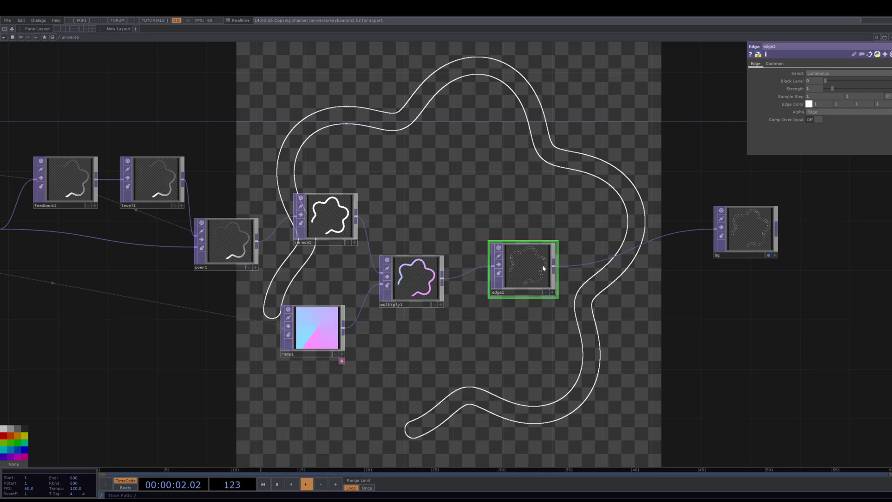
- Leave univers6 for the project's root network and examine the smooth_isfast Text DAT
scroll(536, 265, down, 4)
scroll(535, 264, down, 3)
scroll(447, 224, down, 3)
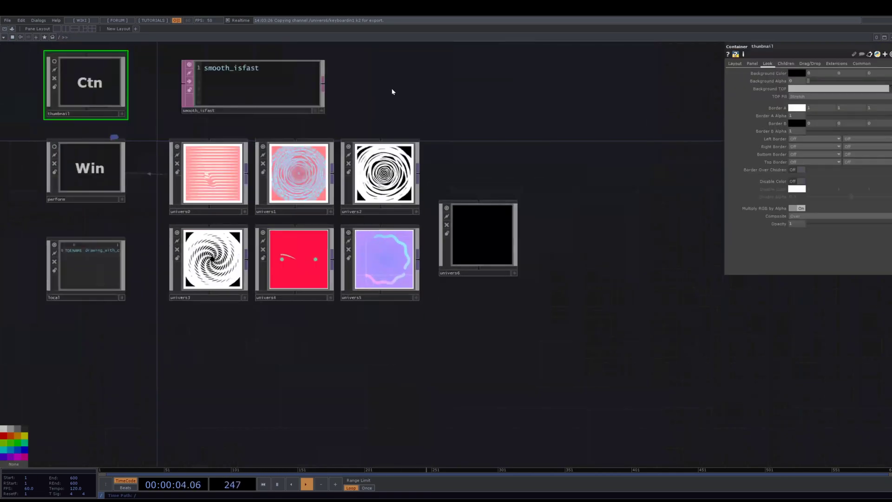
scroll(392, 90, up, 5)
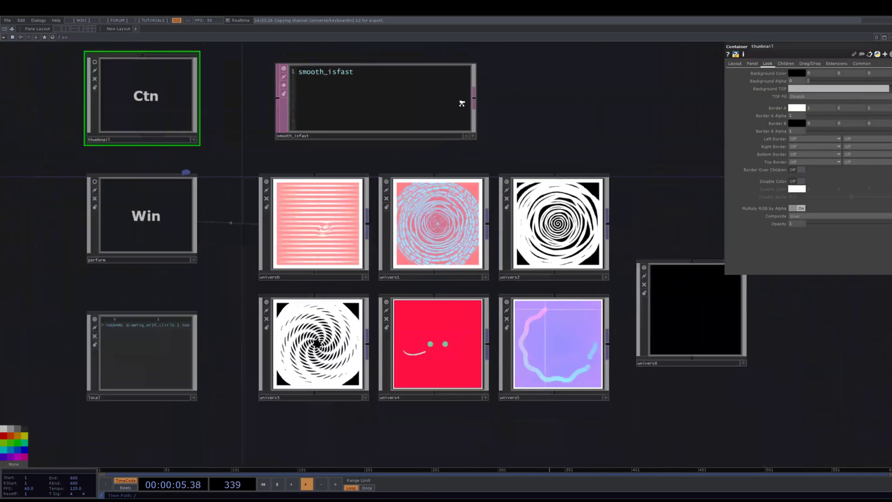
click(364, 74)
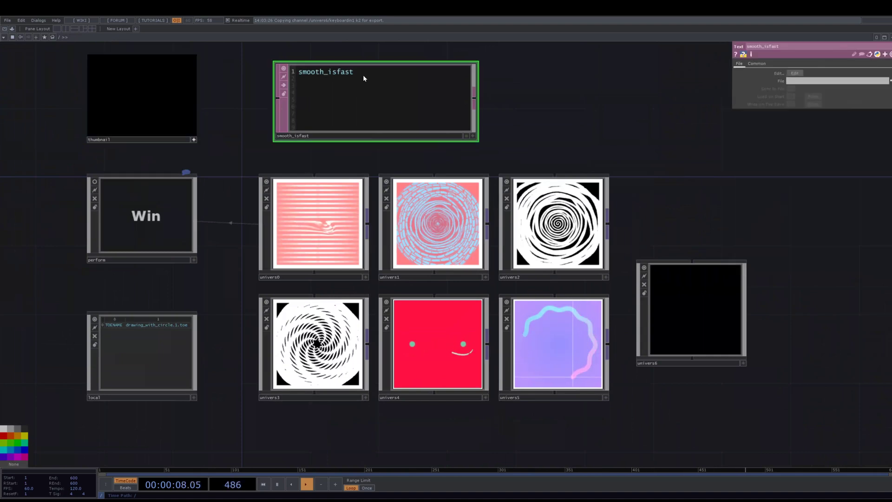
key(a)
key(ctrl+a)
click(472, 137)
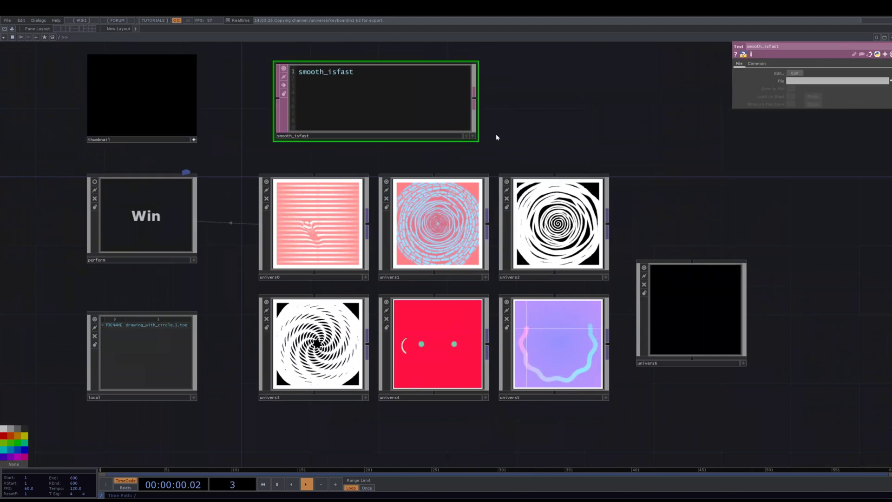